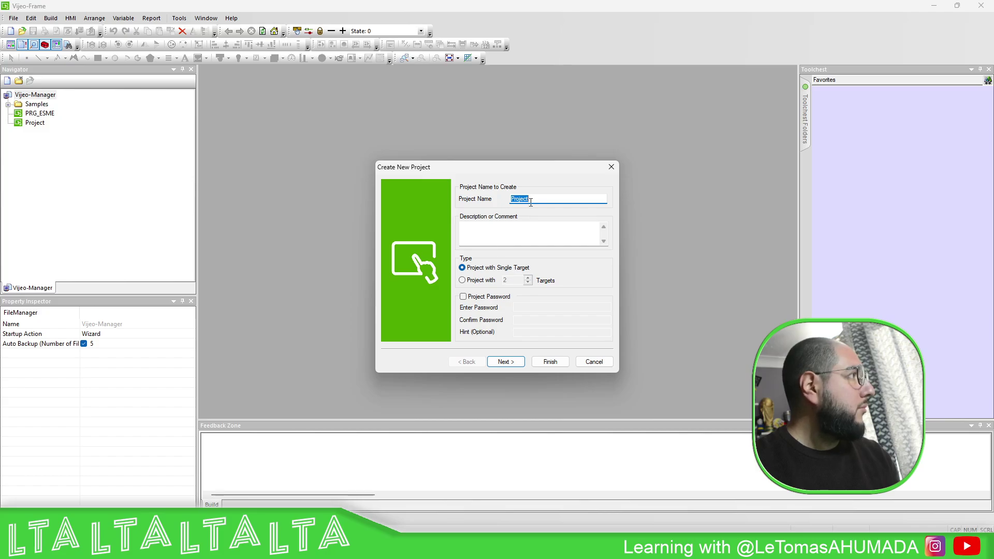
- Name the new project MyAudit and choose the HMIET6 Series with model HMIET6500x (1024x600) as its single target
{"action": "type", "text": "MyAudit"}
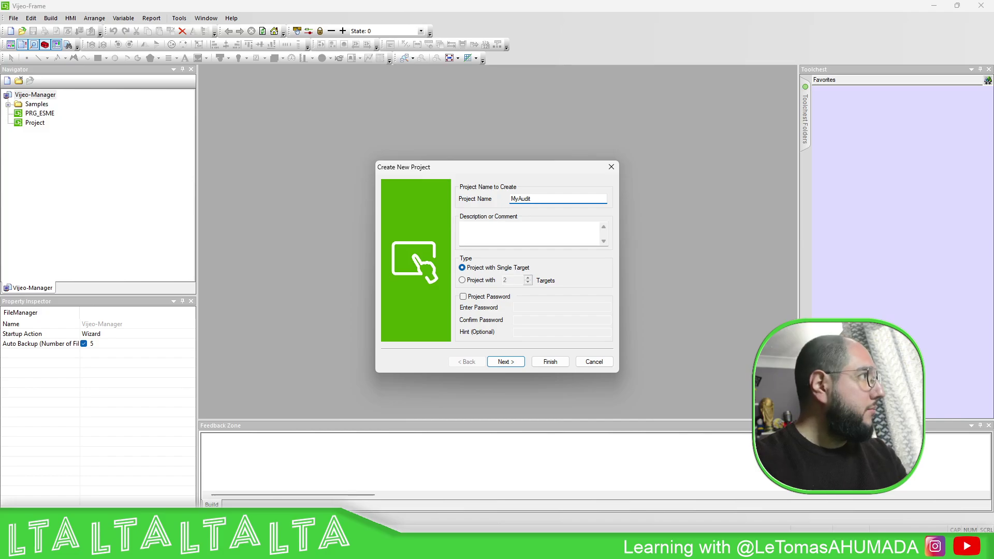
{"action": "left_click", "coordinate": [505, 361]}
{"action": "left_click", "coordinate": [542, 247]}
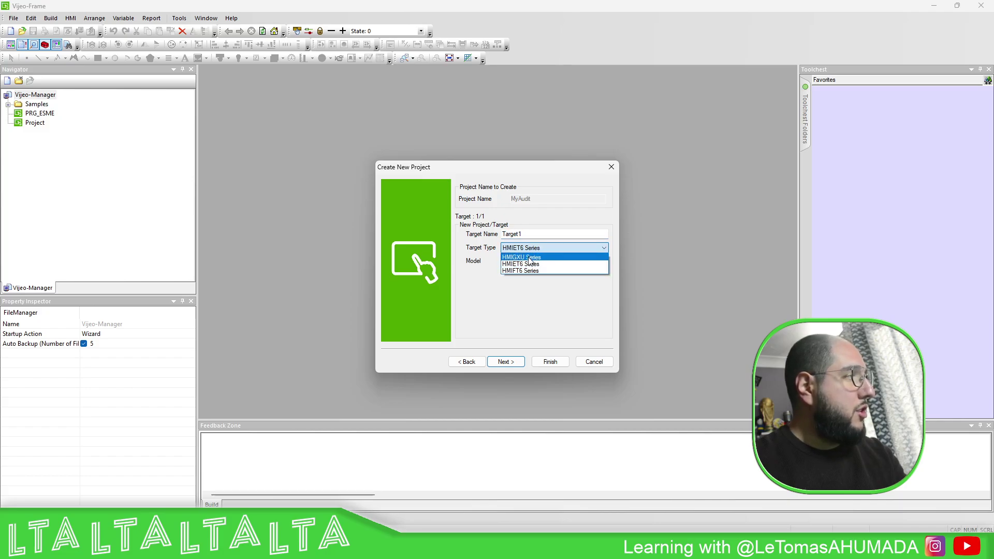
{"action": "left_click", "coordinate": [539, 264]}
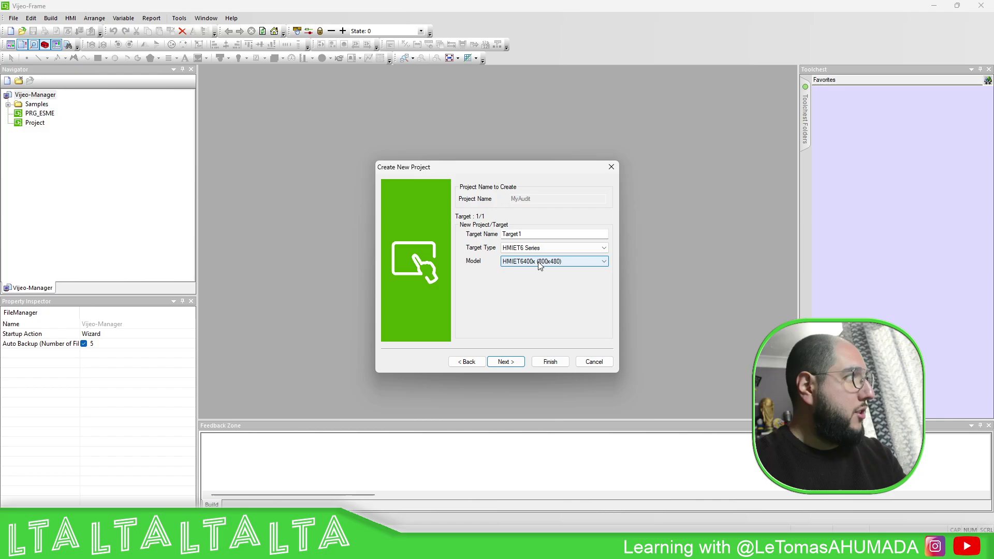
{"action": "left_click", "coordinate": [571, 264]}
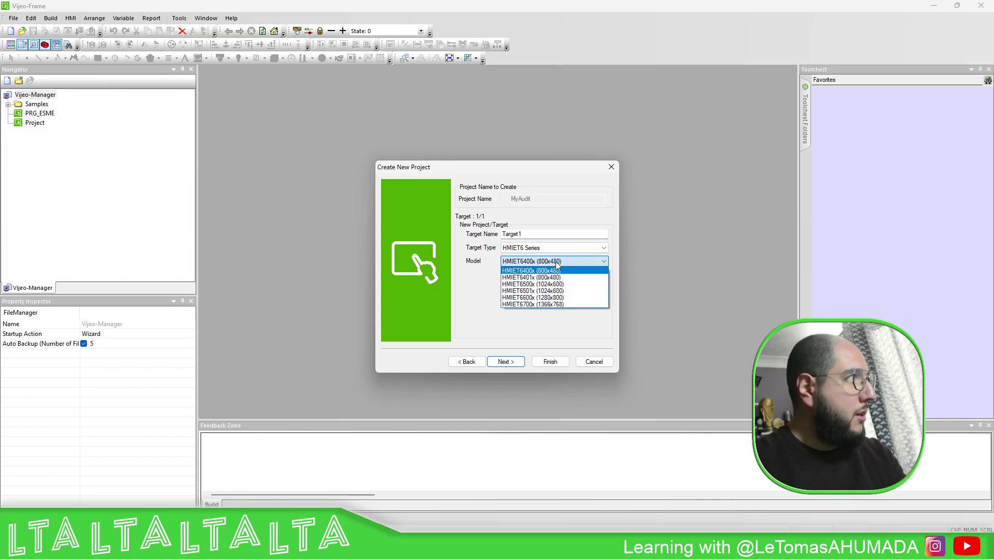
{"action": "left_click", "coordinate": [532, 285]}
{"action": "left_click", "coordinate": [512, 362]}
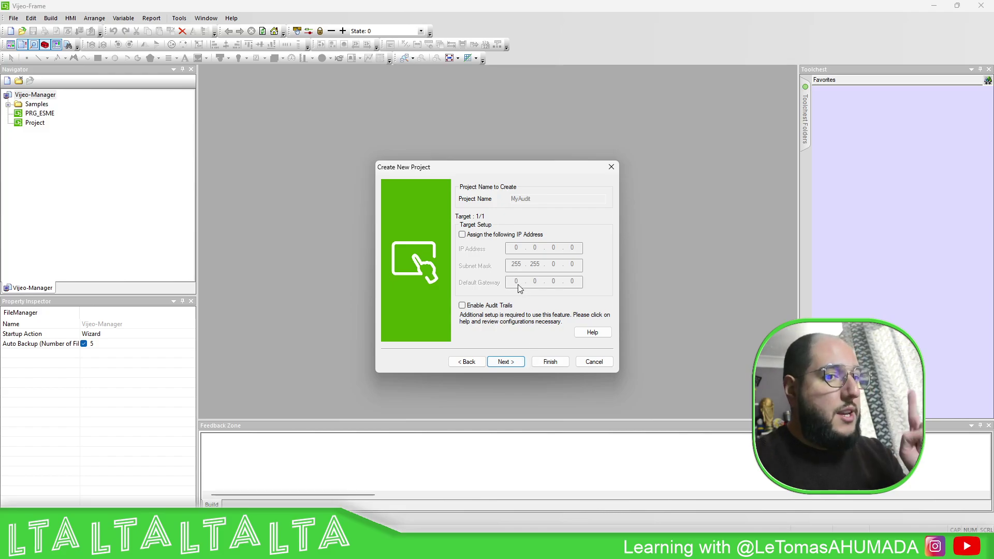
- Enable Audit Trails for the target and finish creating the project without adding any equipment
{"action": "left_click", "coordinate": [462, 306]}
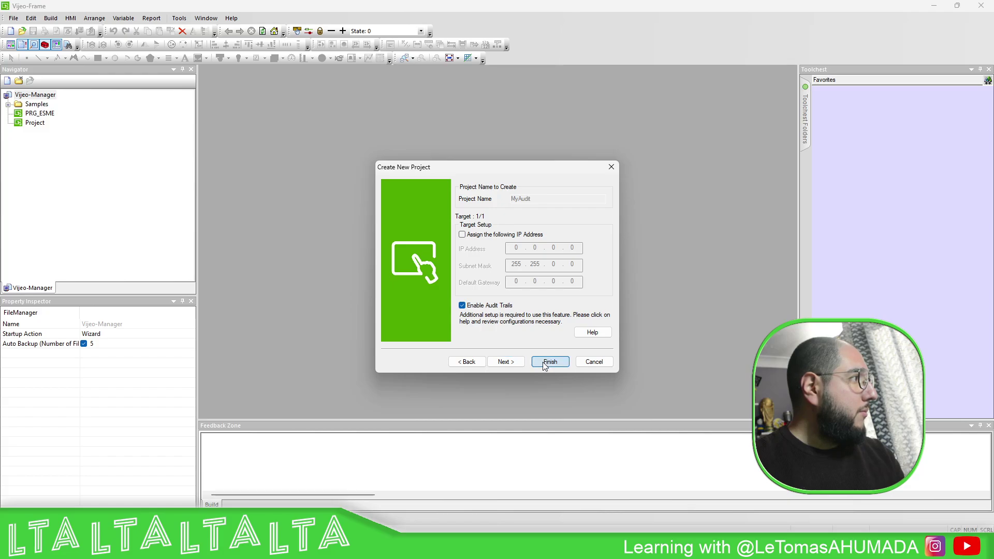
{"action": "left_click", "coordinate": [514, 363]}
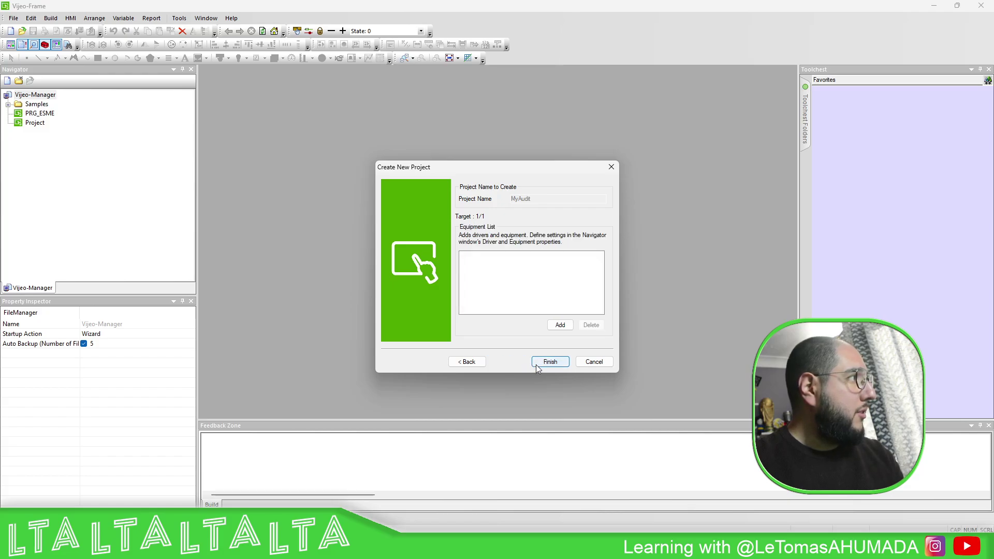
{"action": "left_click", "coordinate": [549, 361]}
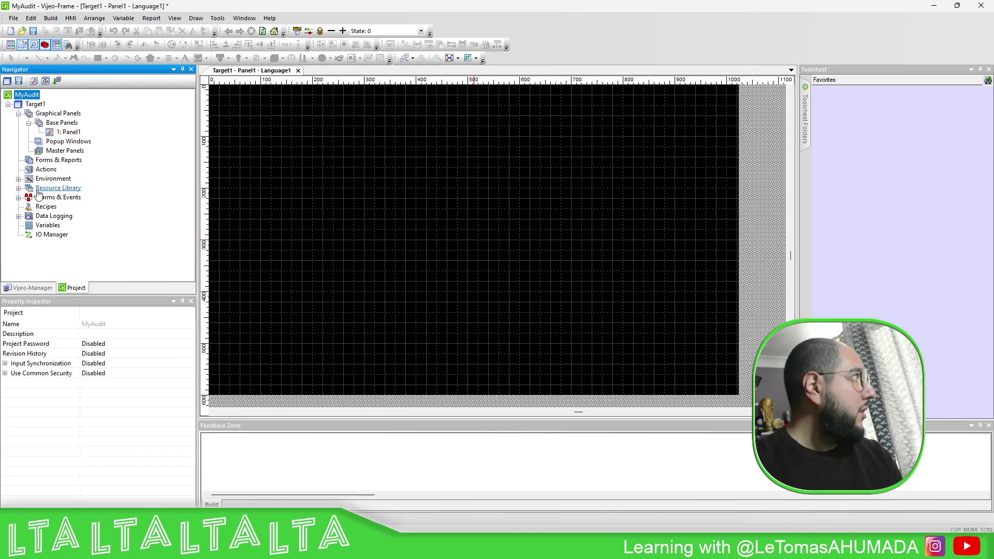
- Expand Alarms & Events down to the Events category and draw an alarm summary about 840 by 280 on Panel1
{"action": "double_click", "coordinate": [58, 200]}
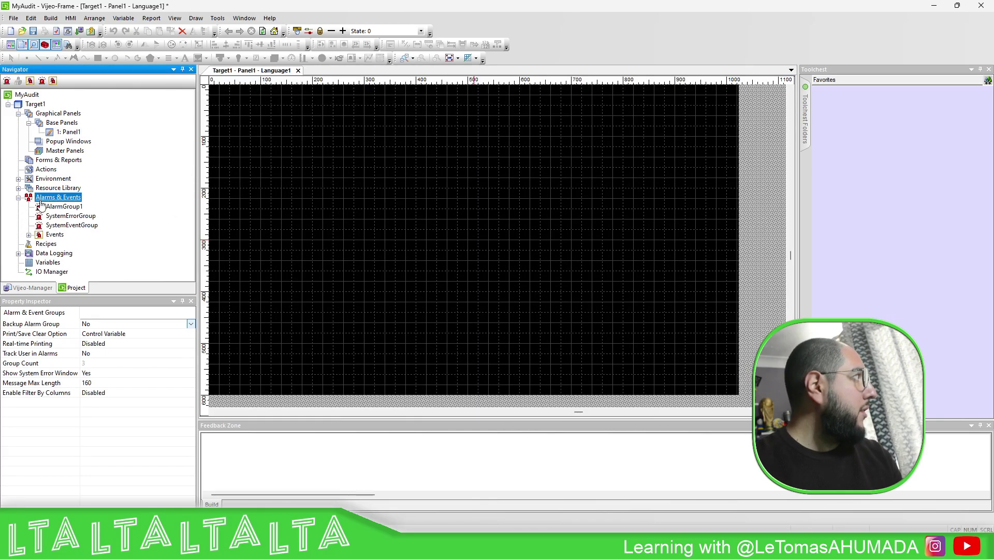
{"action": "left_click", "coordinate": [30, 236]}
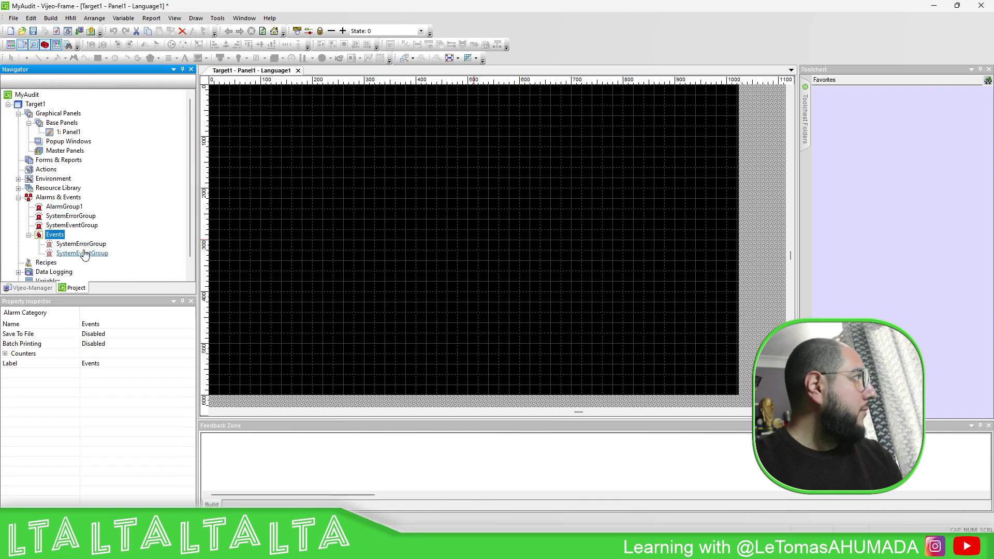
{"action": "left_click", "coordinate": [364, 125]}
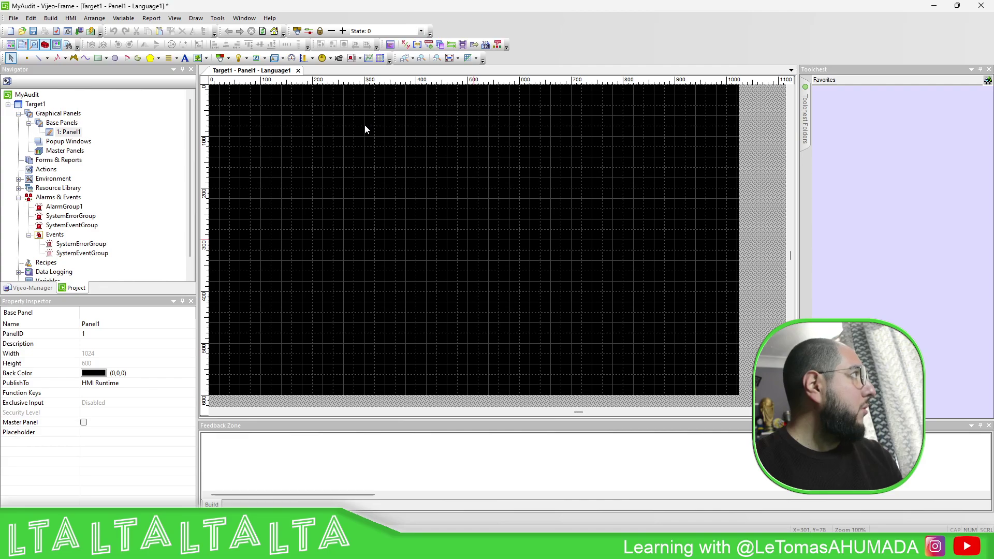
{"action": "left_click", "coordinate": [351, 58]}
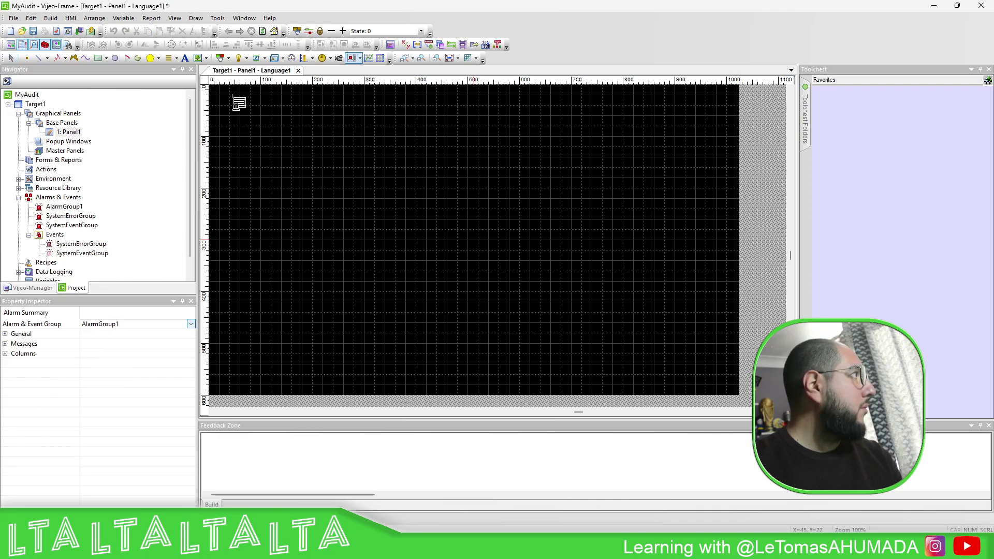
{"action": "mouse_move", "coordinate": [229, 95]}
{"action": "left_mouse_down"}
{"action": "mouse_move", "coordinate": [446, 211]}
{"action": "mouse_move", "coordinate": [492, 254]}
{"action": "mouse_move", "coordinate": [678, 237]}
{"action": "mouse_move", "coordinate": [665, 240]}
{"action": "left_mouse_up"}
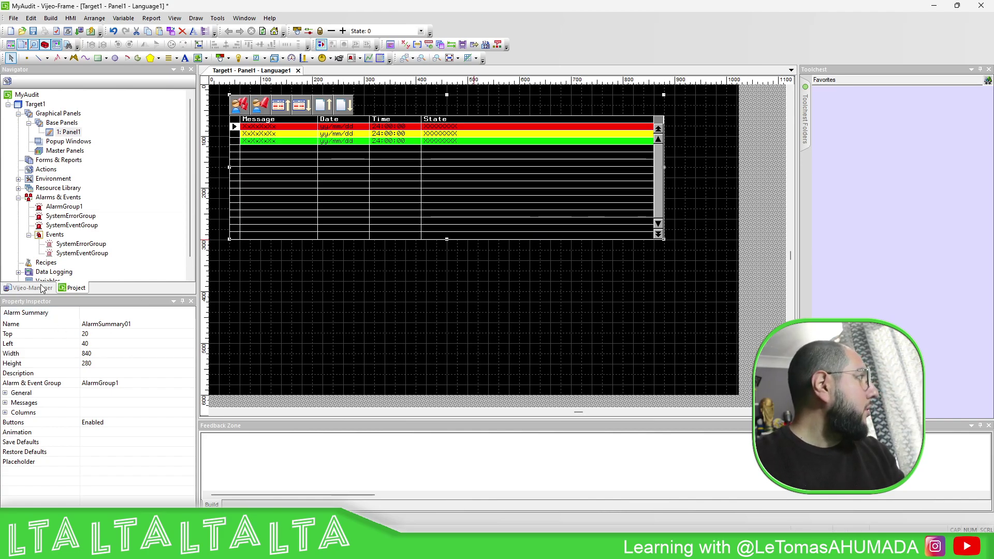
- Set the alarm summary's Alarm & Event Group to Events and apply the settings
{"action": "left_click", "coordinate": [430, 173]}
{"action": "double_click", "coordinate": [458, 172]}
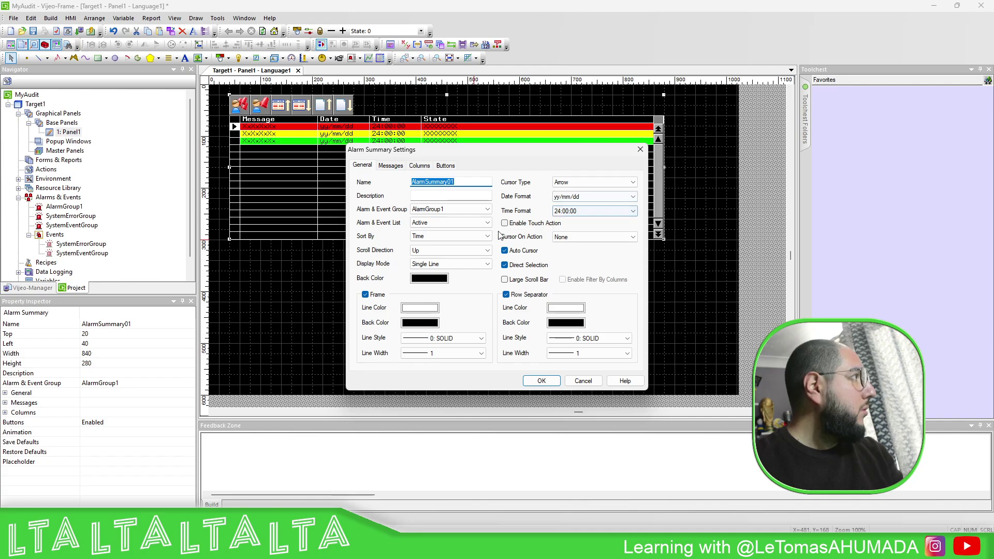
{"action": "left_click", "coordinate": [469, 209]}
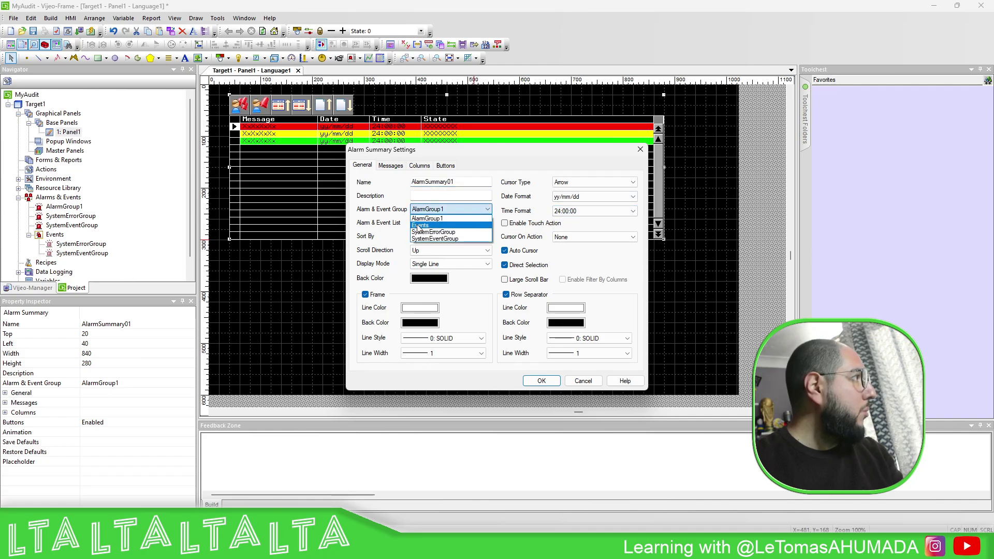
{"action": "left_click", "coordinate": [420, 225]}
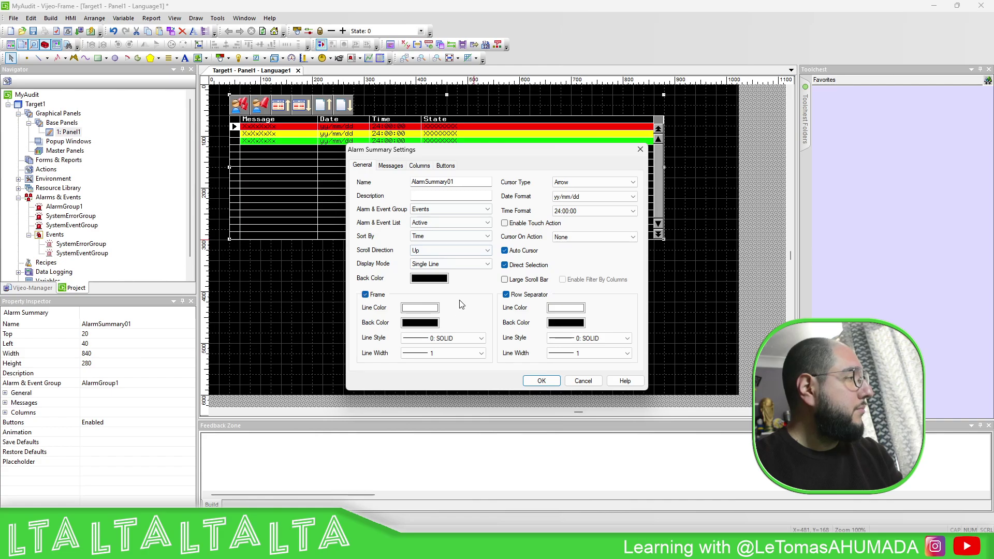
{"action": "left_click", "coordinate": [542, 381]}
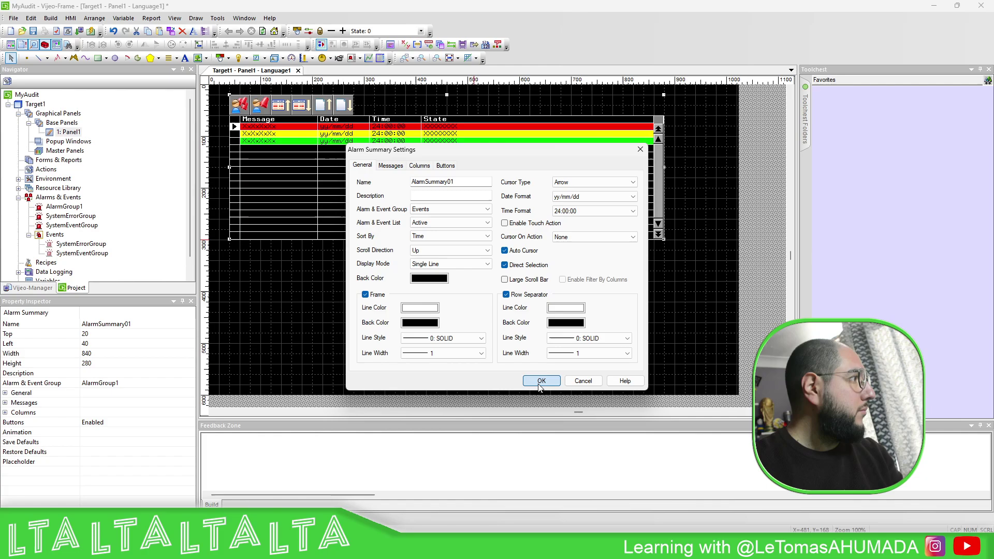
{"action": "left_click", "coordinate": [552, 339]}
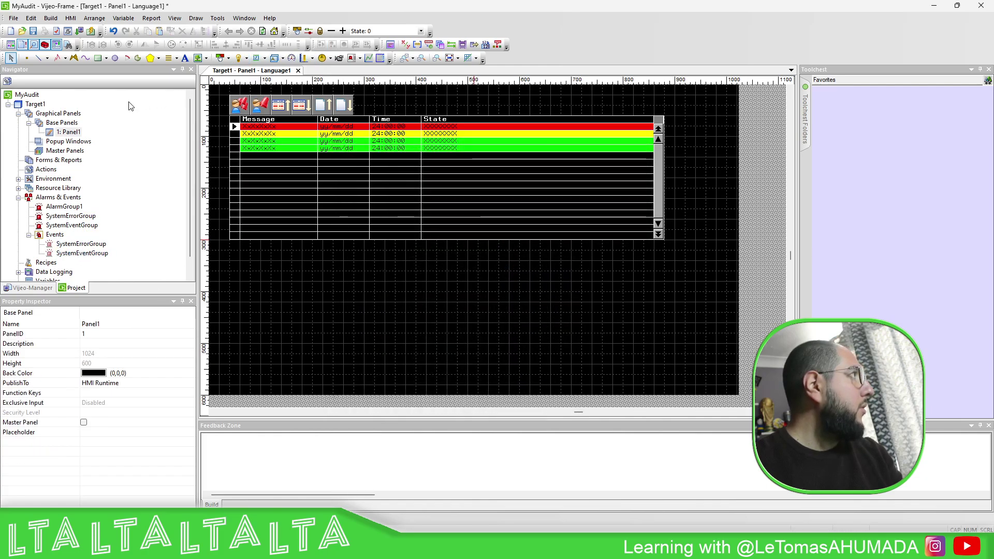
- Build the MyAudit project and return to the editor
{"action": "left_click", "coordinate": [90, 32]}
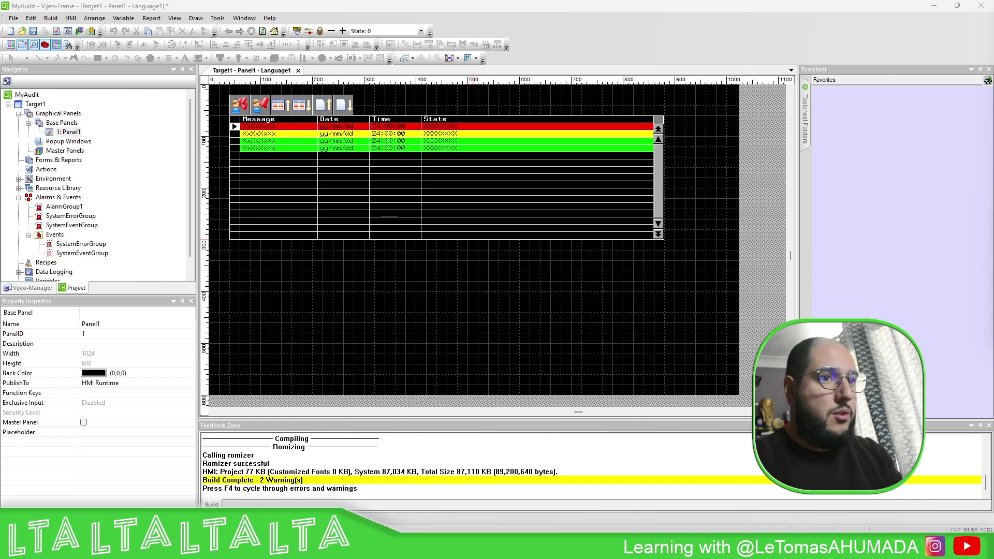
{"action": "key", "text": "alt+Tab"}
- Collapse Alarms & Events in the project tree and open the Security editor under Target1's Environment
{"action": "scroll", "coordinate": [54, 223], "scroll_direction": "down", "scroll_amount": 1}
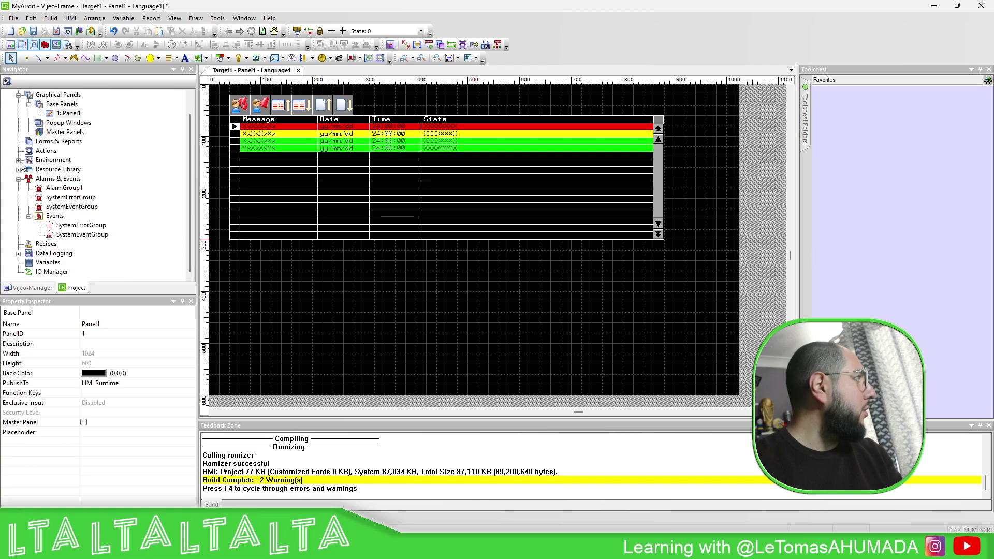
{"action": "scroll", "coordinate": [21, 223], "scroll_direction": "up", "scroll_amount": 1}
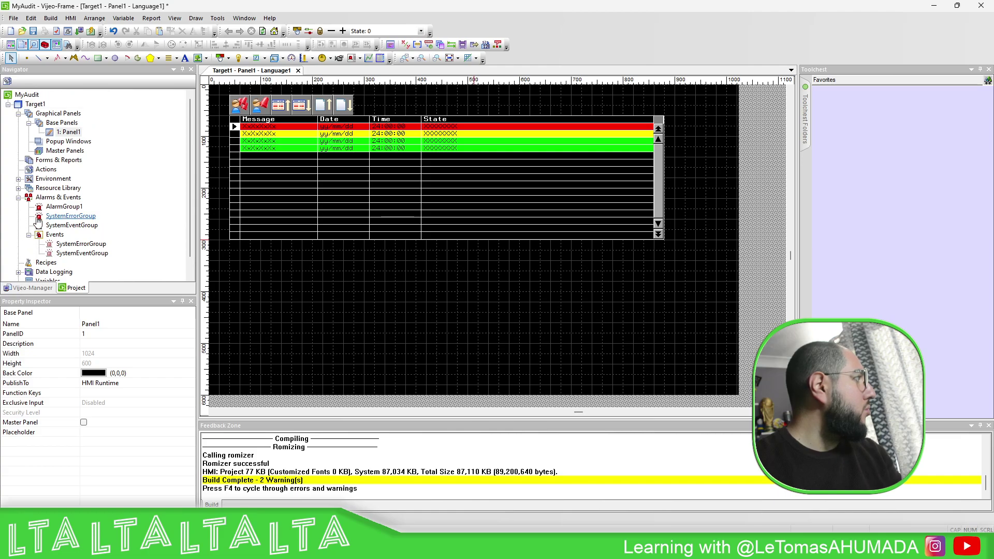
{"action": "left_click", "coordinate": [19, 188]}
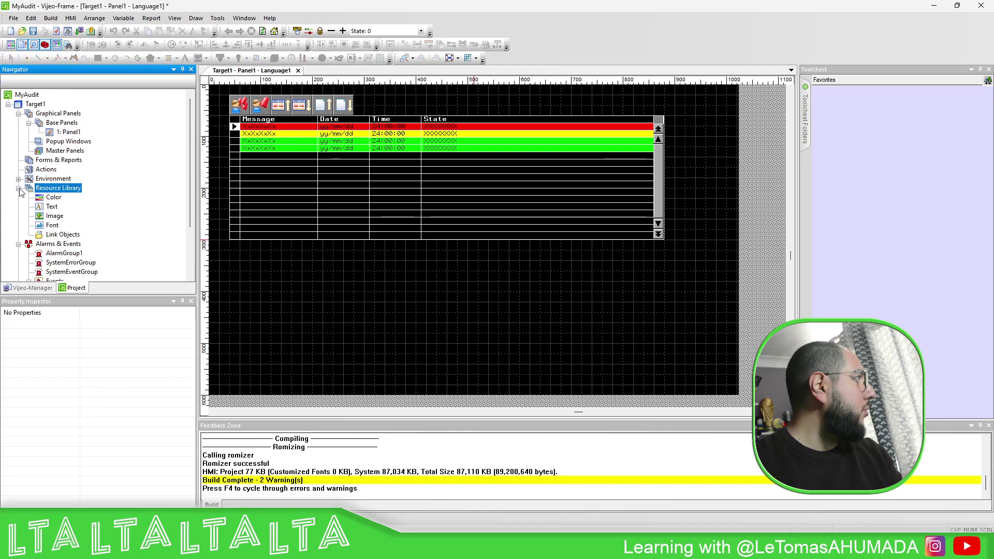
{"action": "left_click", "coordinate": [19, 189]}
{"action": "left_click", "coordinate": [19, 197]}
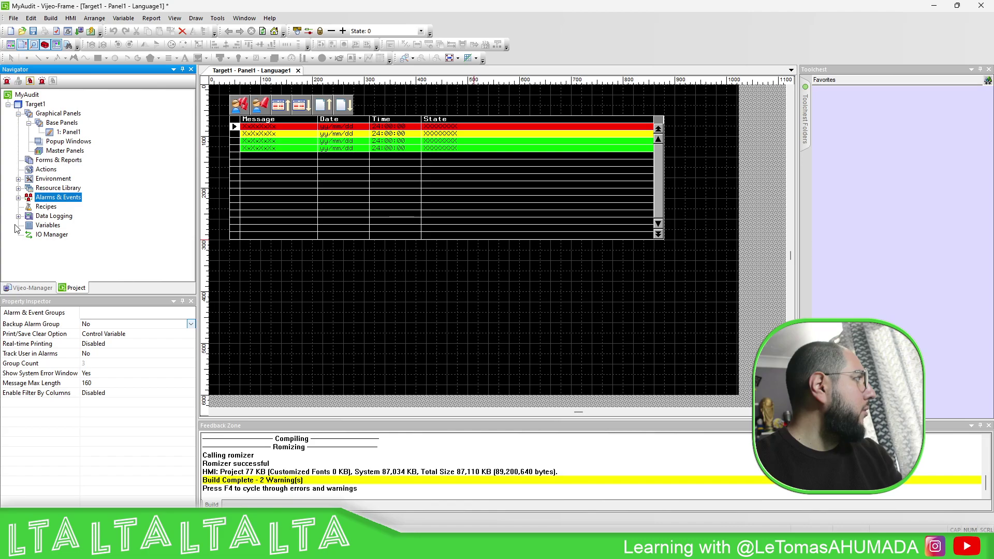
{"action": "left_click", "coordinate": [52, 179]}
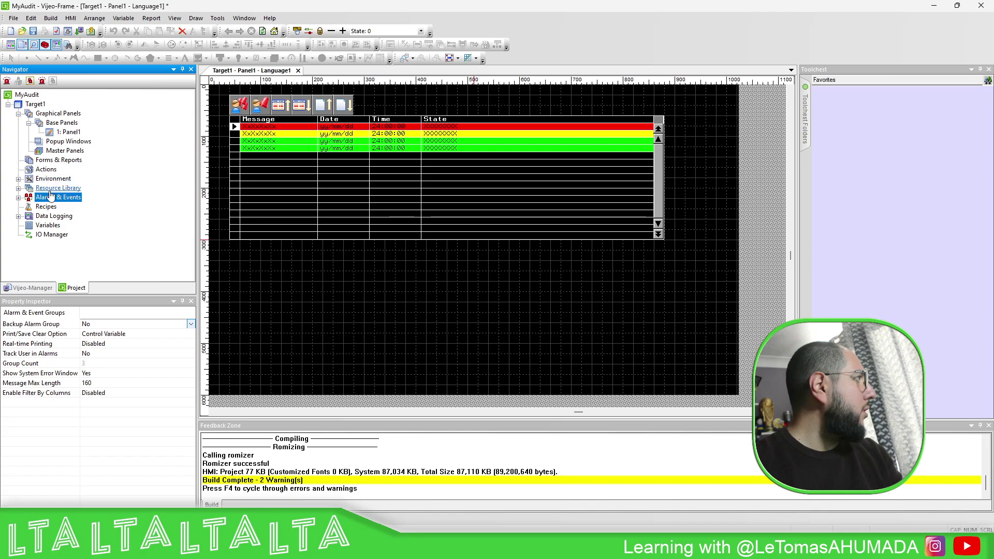
{"action": "left_click", "coordinate": [18, 179]}
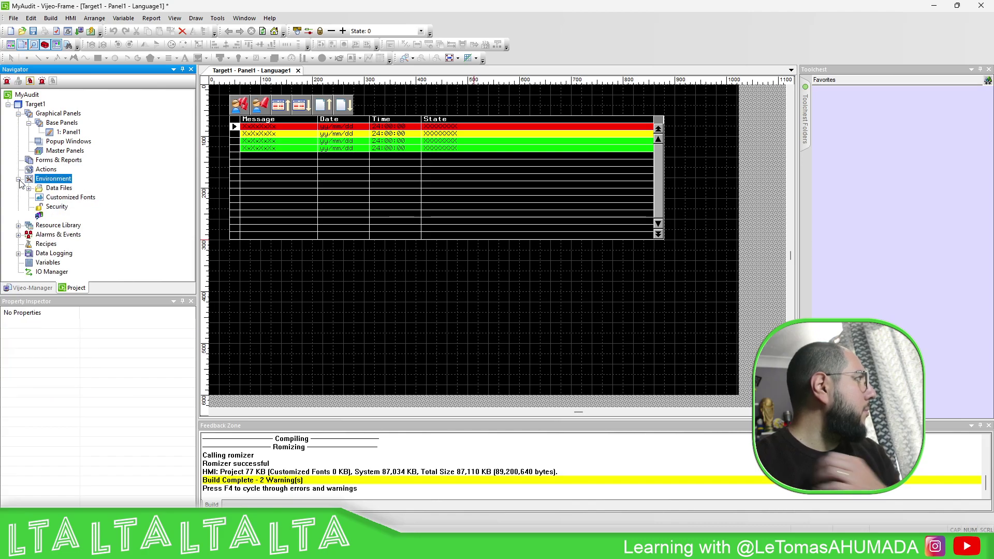
{"action": "double_click", "coordinate": [56, 200]}
{"action": "double_click", "coordinate": [57, 206]}
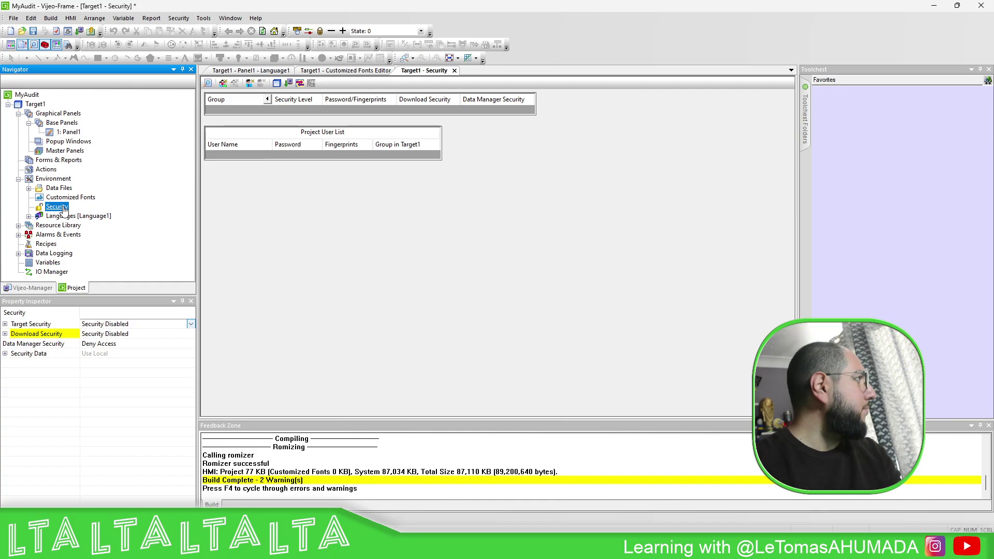
- Add a new security group to the target and name it SE
{"action": "left_click", "coordinate": [233, 82]}
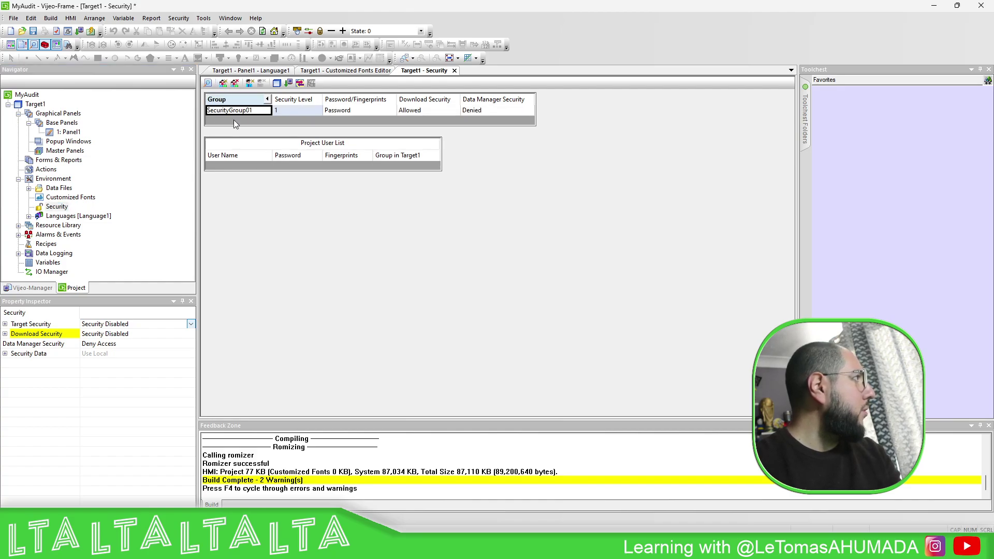
{"action": "left_click", "coordinate": [253, 112]}
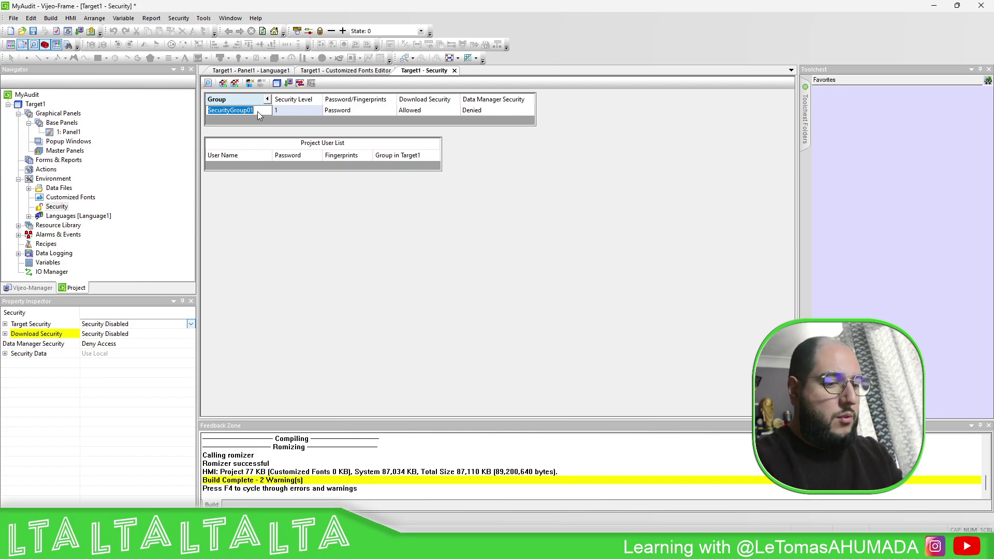
{"action": "type", "text": "SE"}
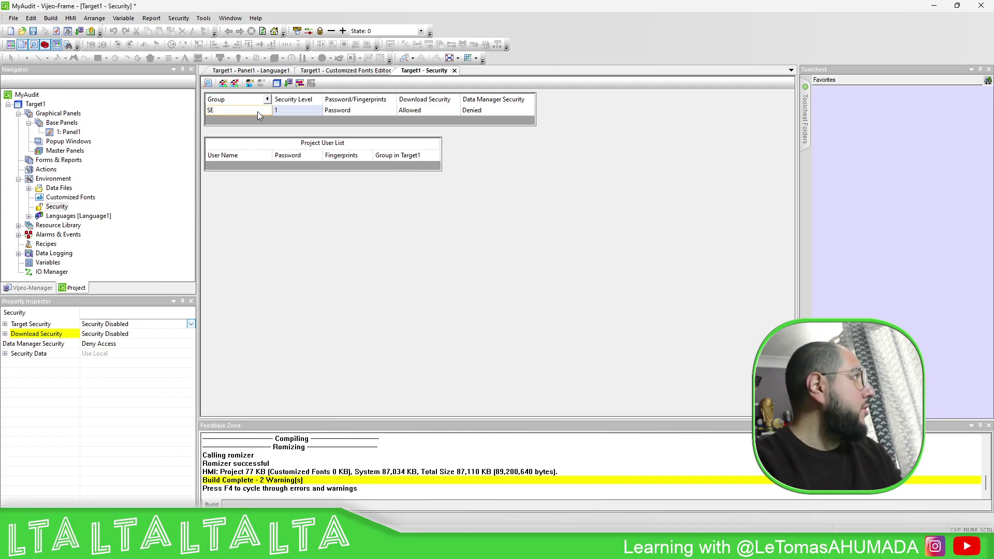
{"action": "left_click", "coordinate": [291, 112]}
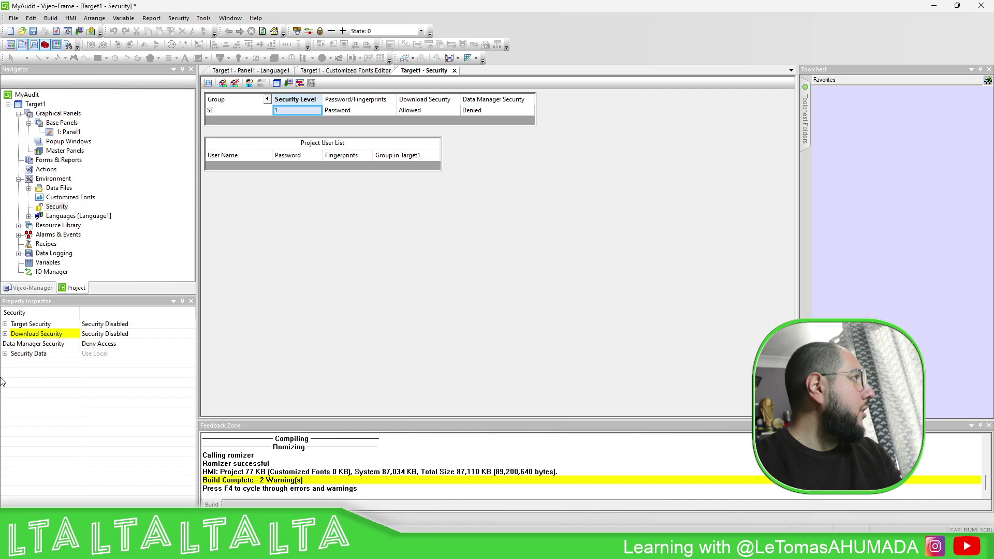
- Enable security on the target by setting Target Security to Use Security
{"action": "left_click", "coordinate": [5, 324]}
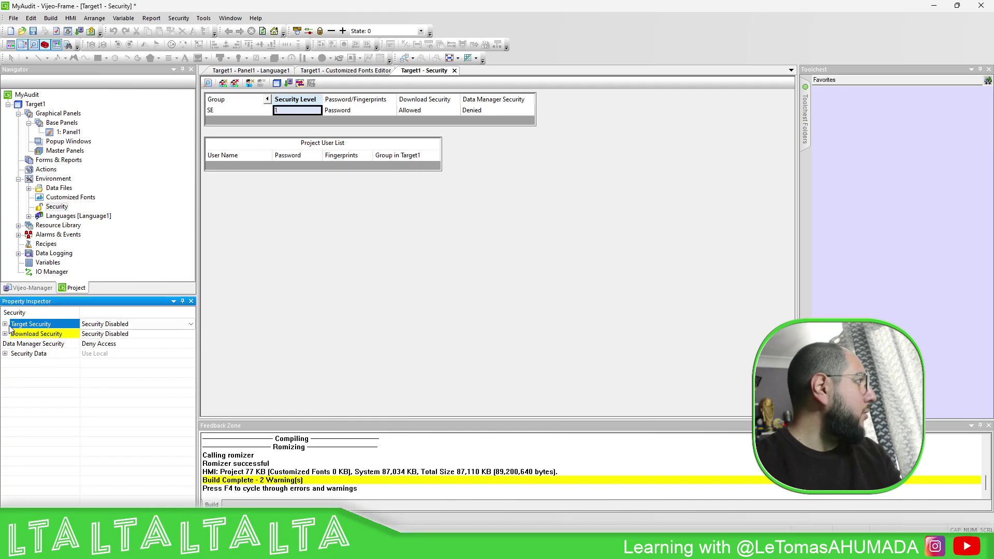
{"action": "left_click", "coordinate": [127, 323]}
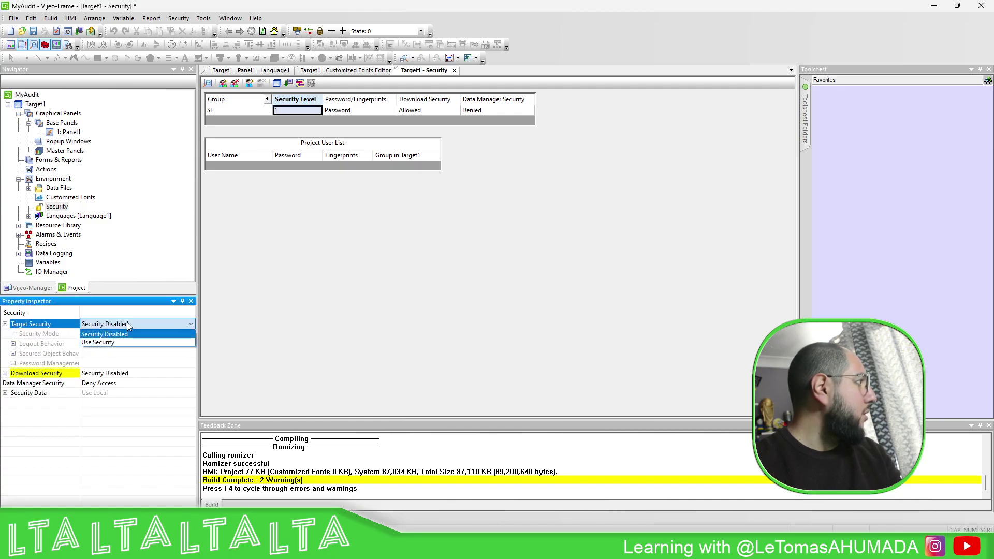
{"action": "left_click", "coordinate": [100, 342]}
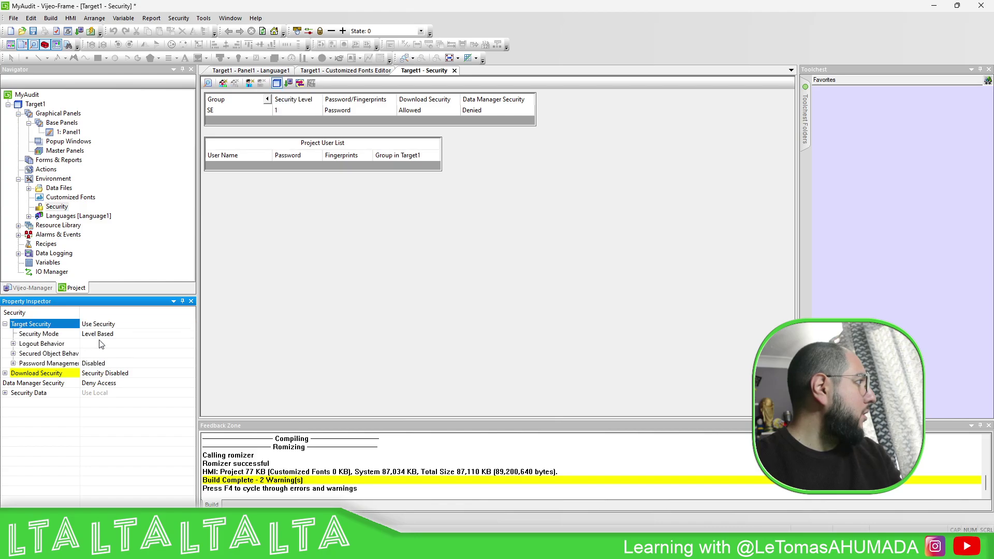
- Set the SE group's security level to 10
{"action": "left_click", "coordinate": [289, 107]}
{"action": "type", "text": "0"}
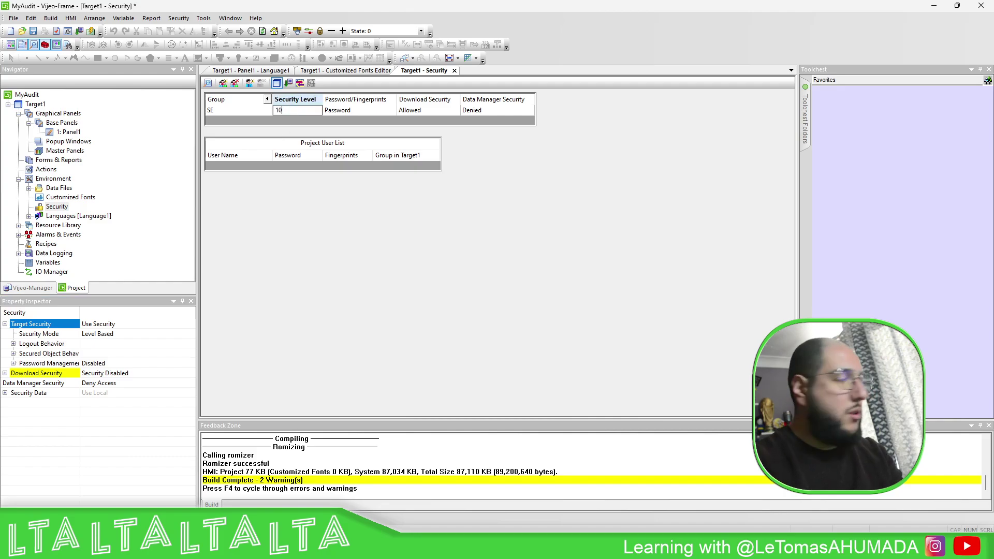
{"action": "key", "text": "Return"}
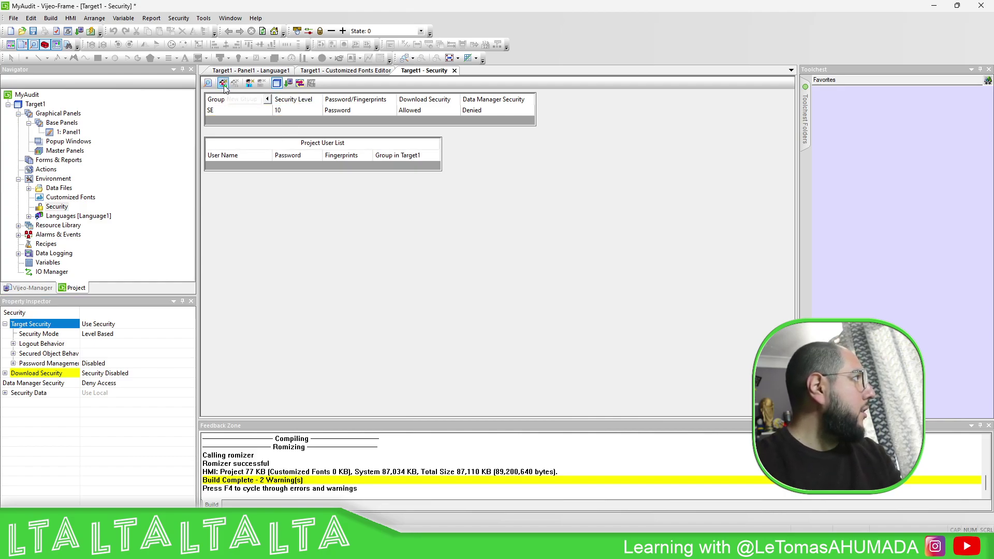
- Add a second security group named OPE to the target and set its security level to 5
{"action": "left_click", "coordinate": [223, 84]}
{"action": "type", "text": "OPE"}
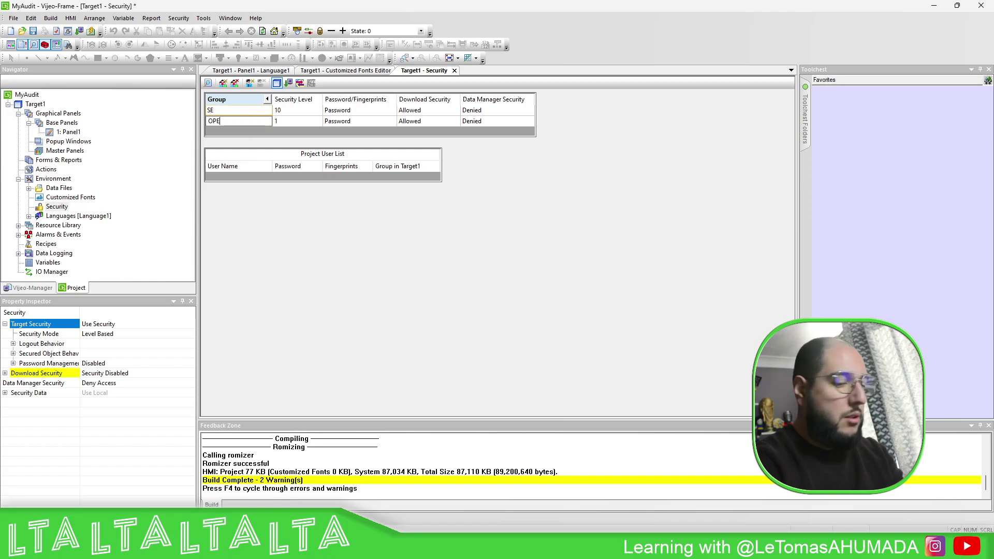
{"action": "key", "text": "Return"}
{"action": "left_click", "coordinate": [311, 113]}
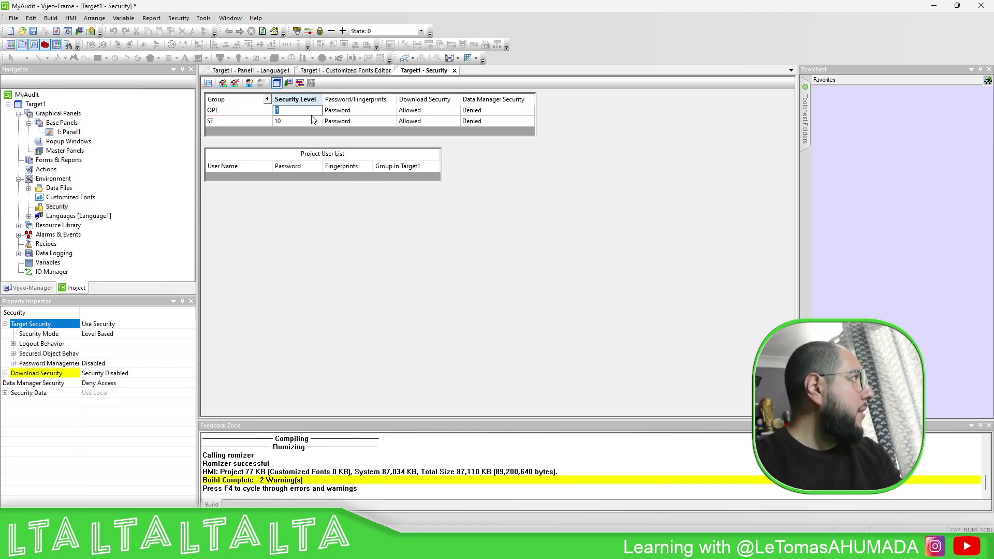
{"action": "key", "text": "Return"}
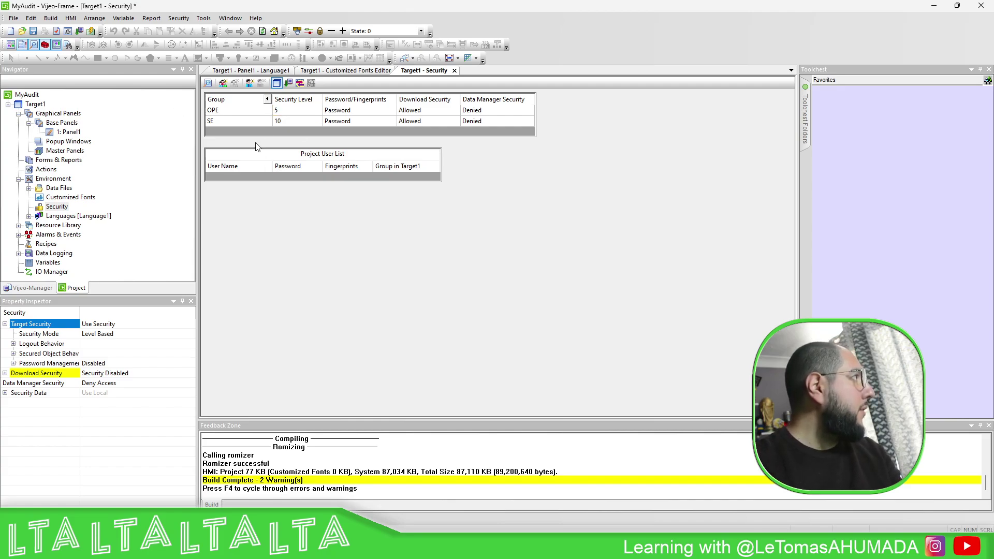
- Create the target user OPE, enter and confirm the account password, and assign the user to security group 5:OPE
{"action": "left_click", "coordinate": [250, 83]}
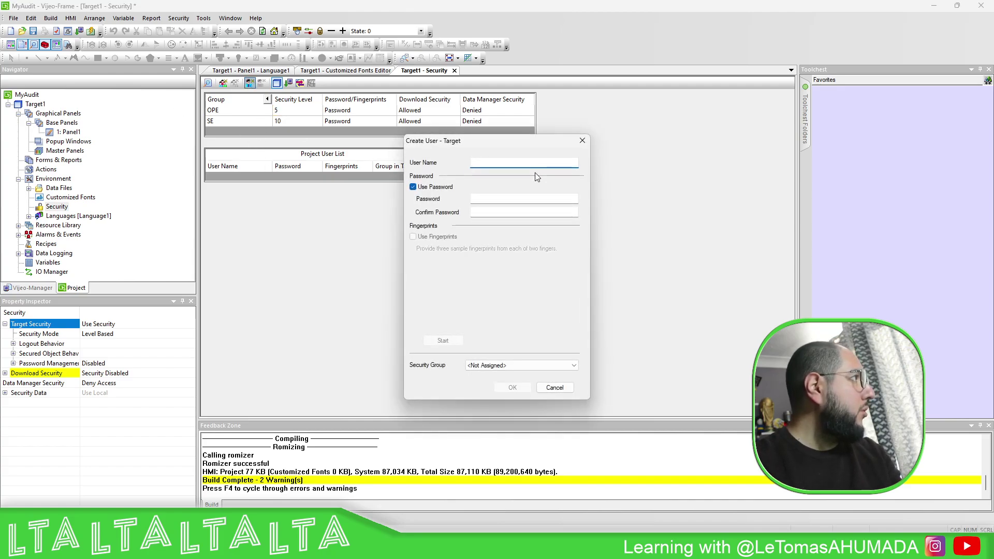
{"action": "type", "text": "OPE"}
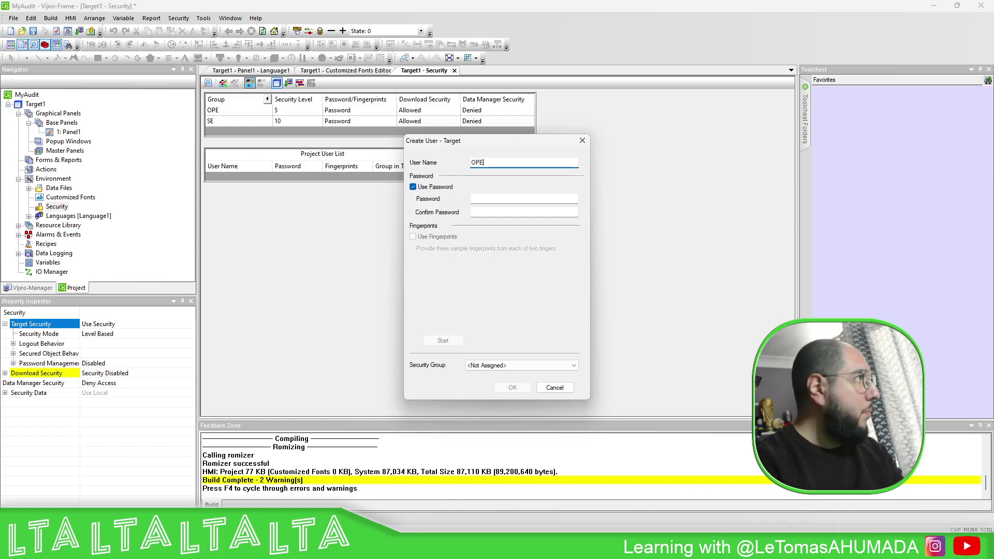
{"action": "left_click", "coordinate": [484, 200]}
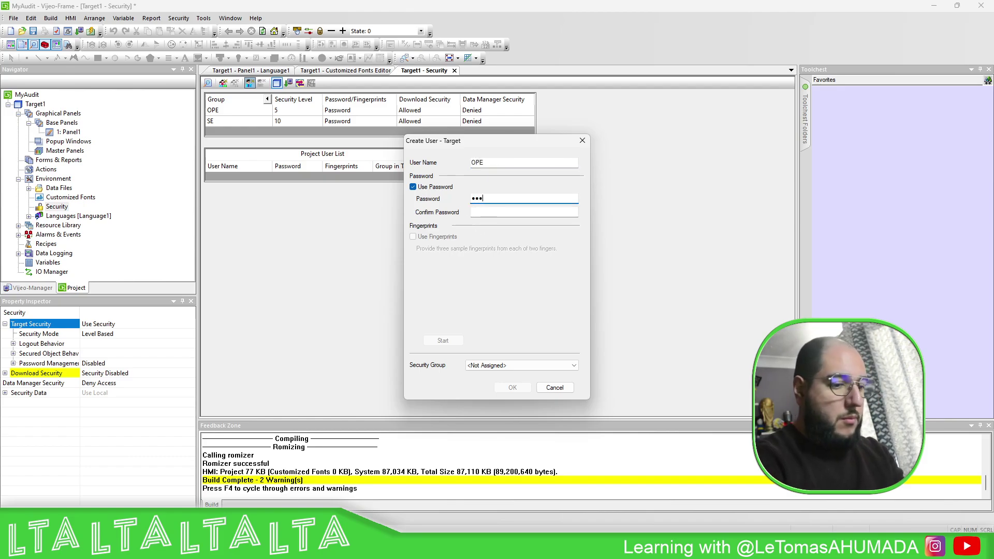
{"action": "left_click", "coordinate": [484, 212]}
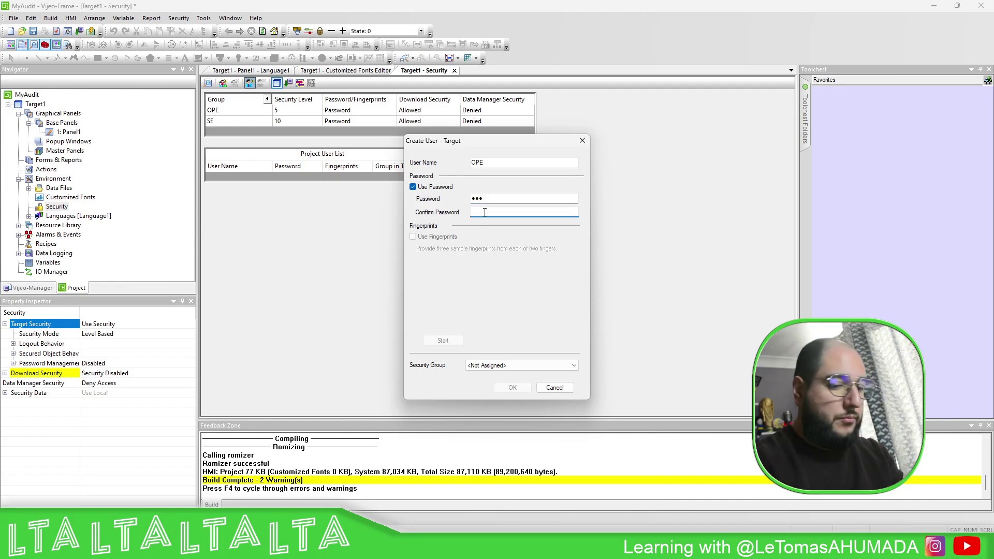
{"action": "left_click", "coordinate": [519, 365]}
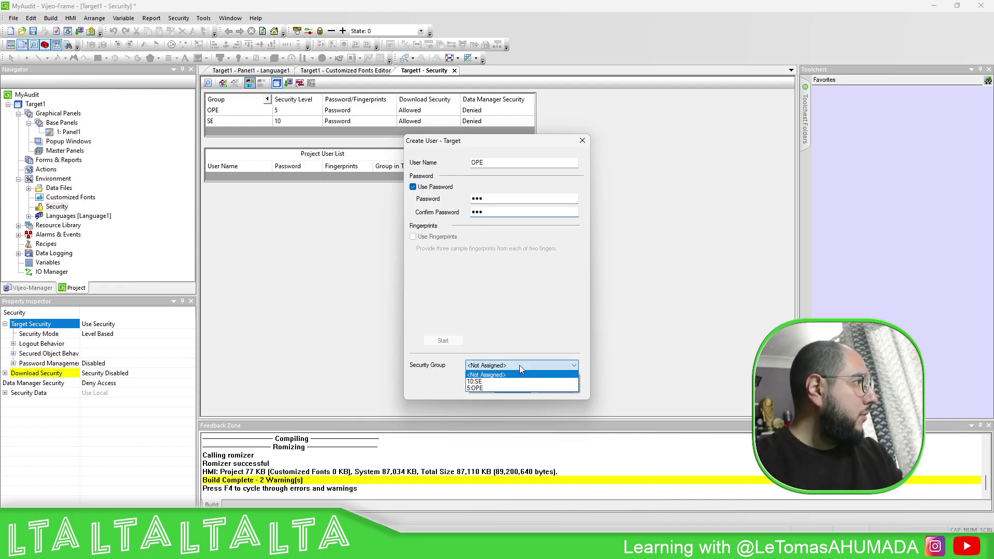
{"action": "left_click", "coordinate": [485, 390]}
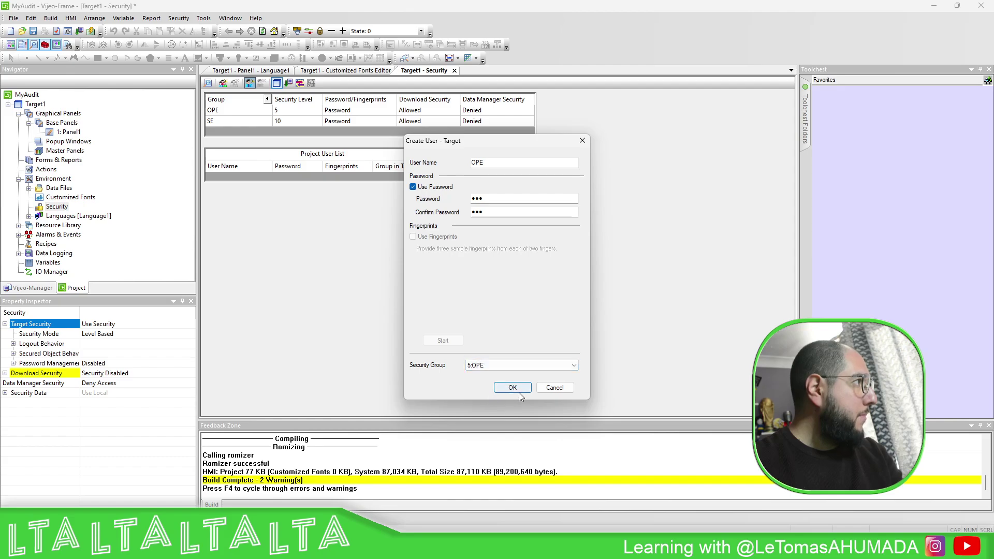
{"action": "left_click", "coordinate": [512, 388]}
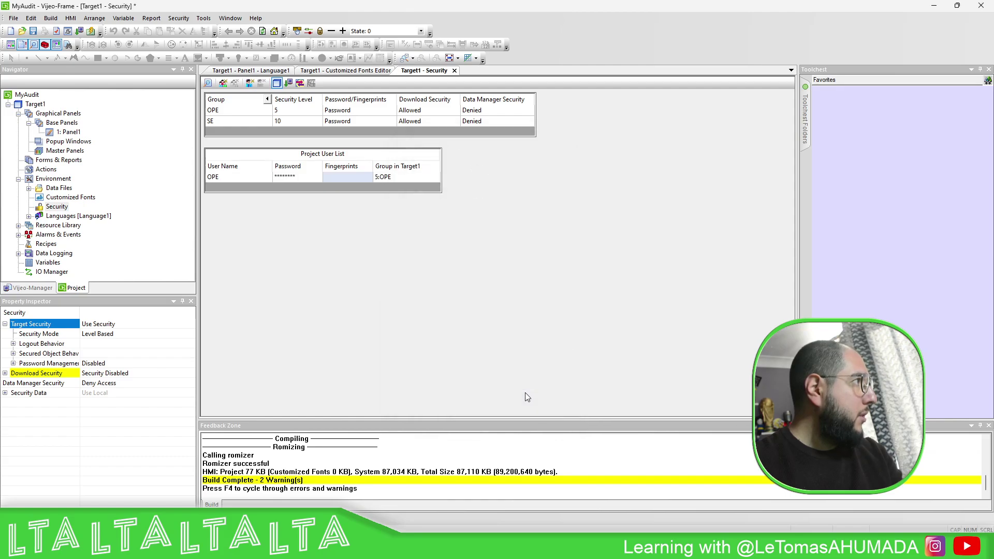
- Create the target user LTA, enter and confirm the account password, and assign the user to security group 10:SE
{"action": "left_click", "coordinate": [250, 82]}
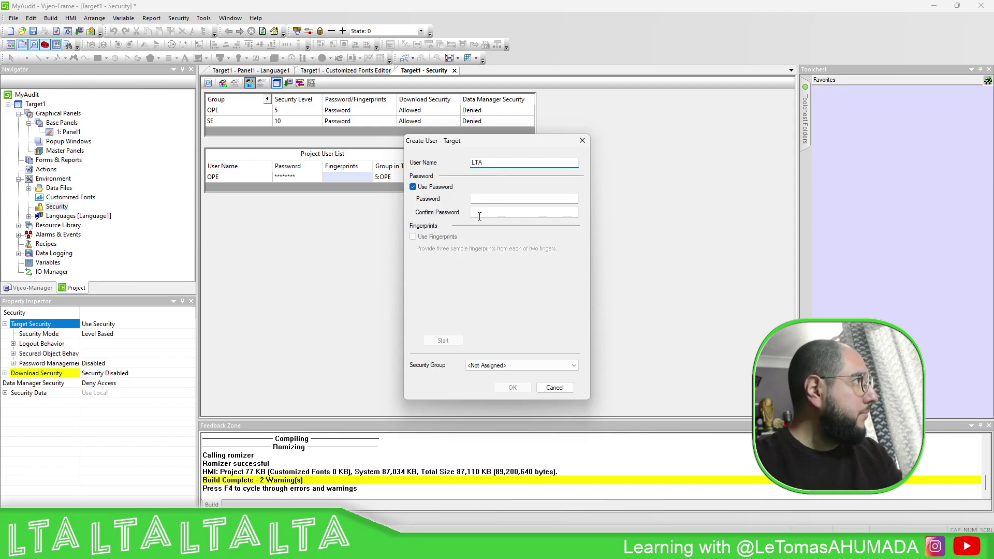
{"action": "key", "text": "Tab"}
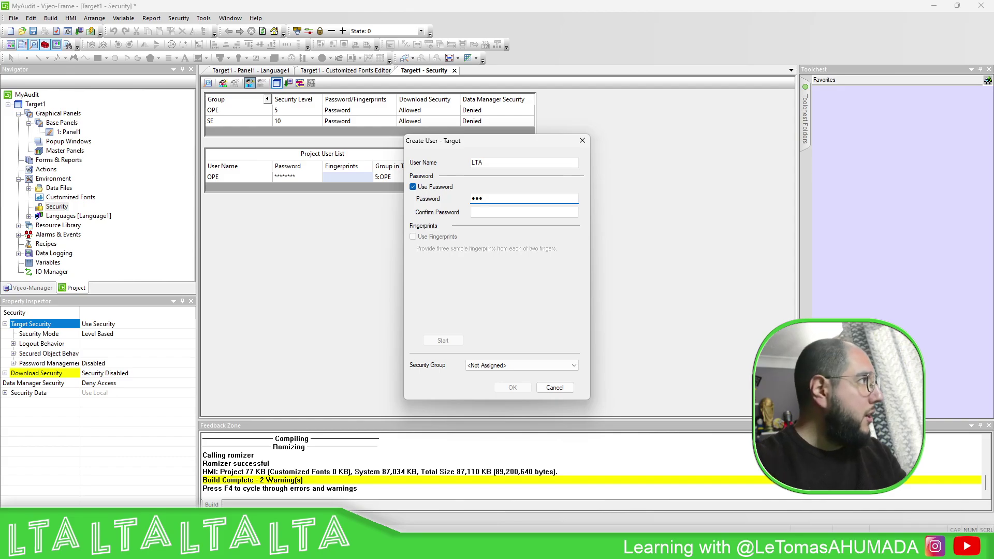
{"action": "left_click", "coordinate": [540, 214]}
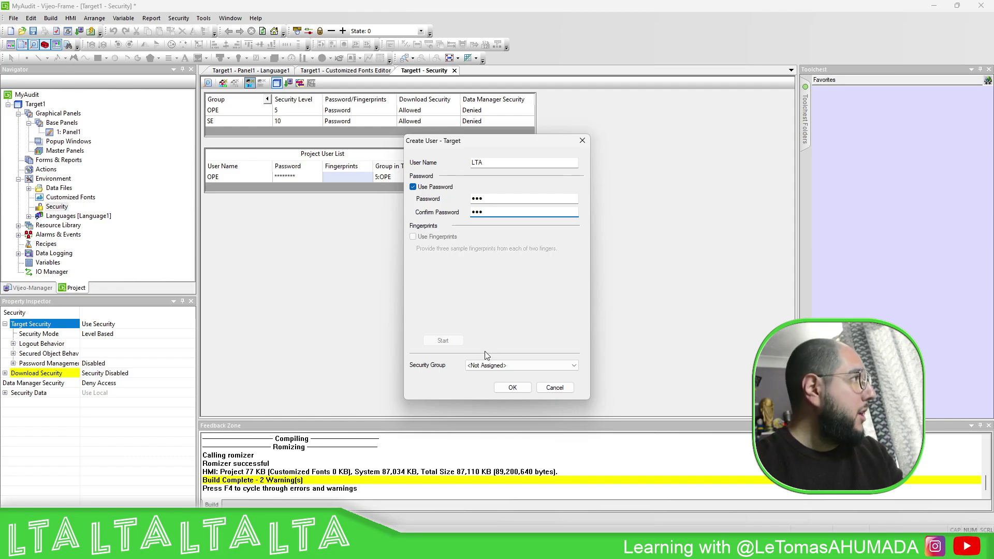
{"action": "left_click", "coordinate": [495, 366]}
{"action": "left_click", "coordinate": [496, 389]}
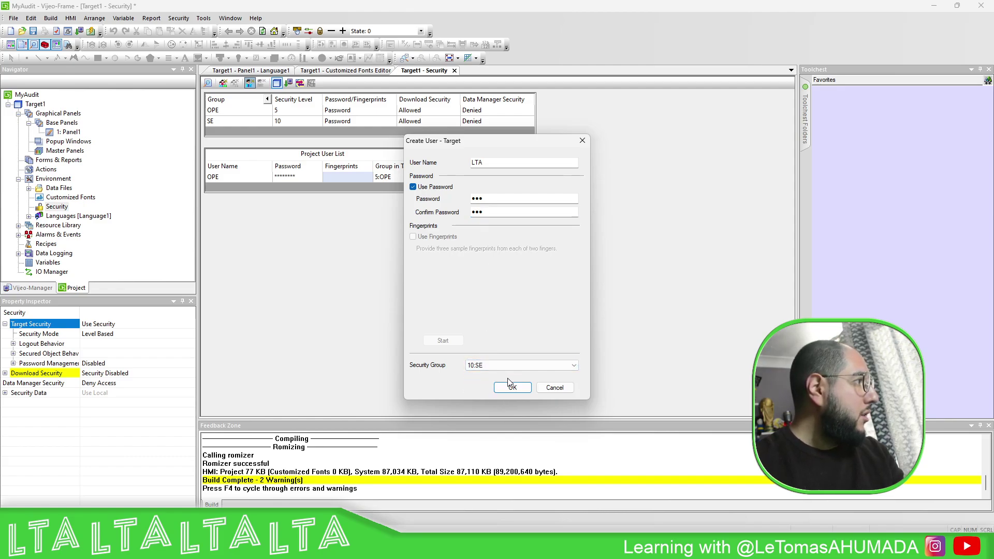
{"action": "left_click", "coordinate": [509, 384]}
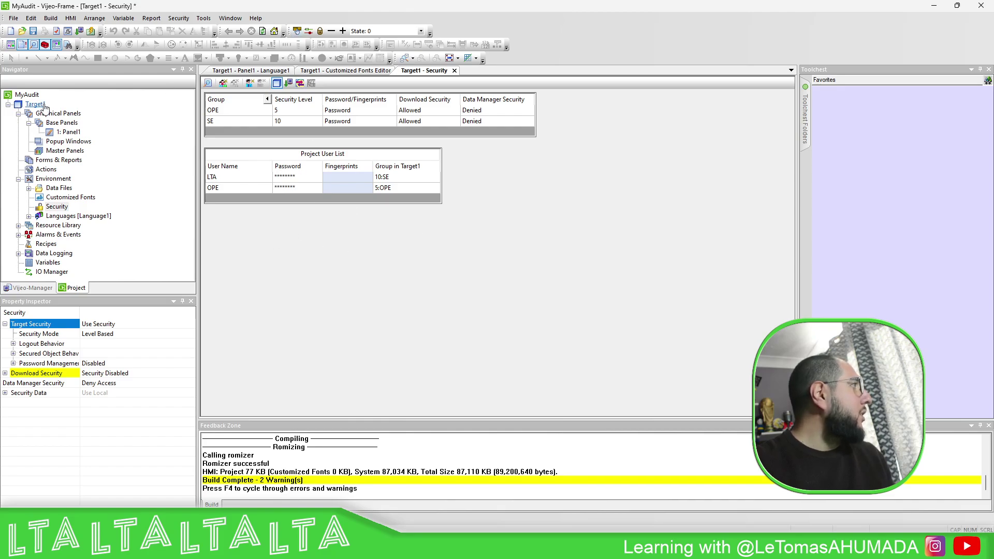
- Open Panel1, keep the Toolchest folder list open and widened, and show the parts in its Security folder
{"action": "double_click", "coordinate": [68, 132]}
{"action": "left_click", "coordinate": [505, 215]}
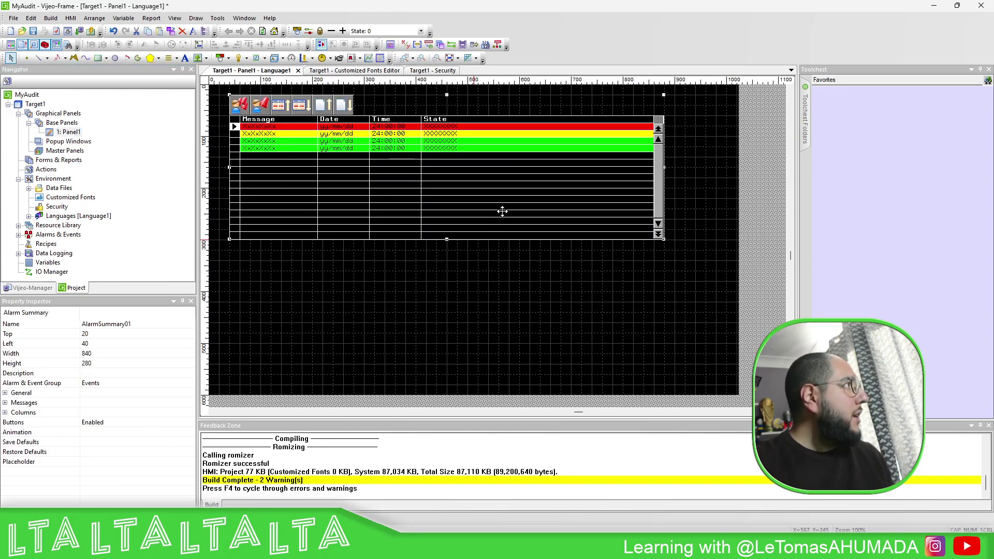
{"action": "left_click", "coordinate": [805, 117]}
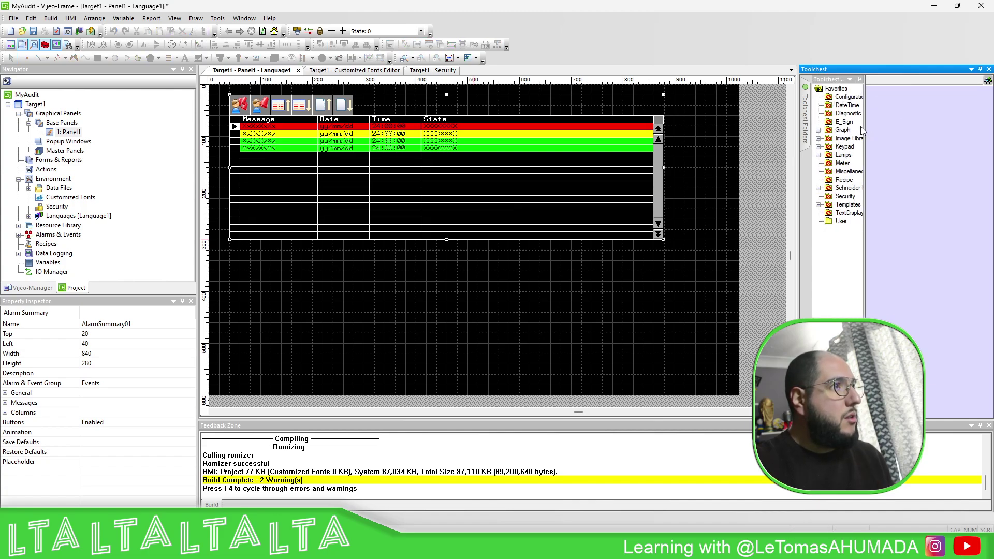
{"action": "mouse_move", "coordinate": [805, 109]}
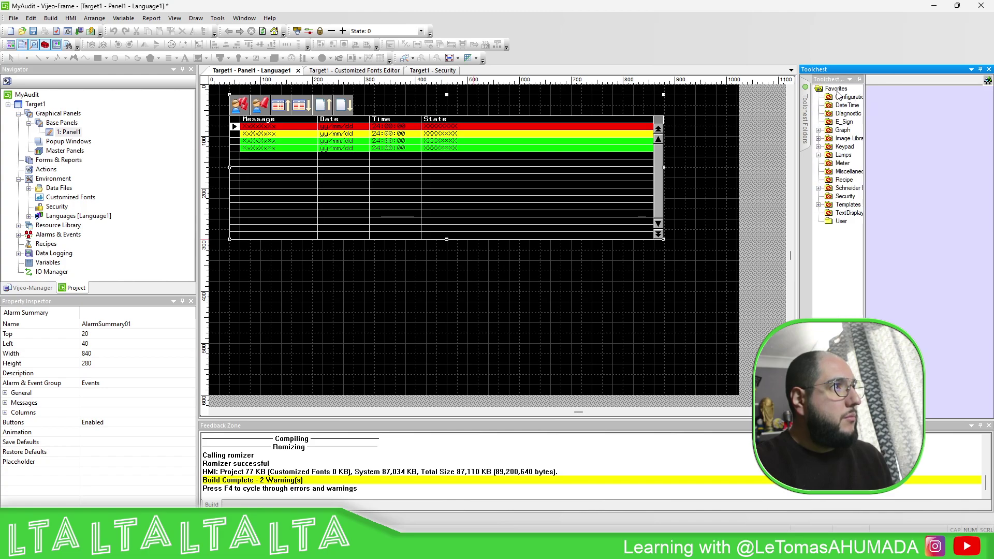
{"action": "left_click", "coordinate": [858, 80]}
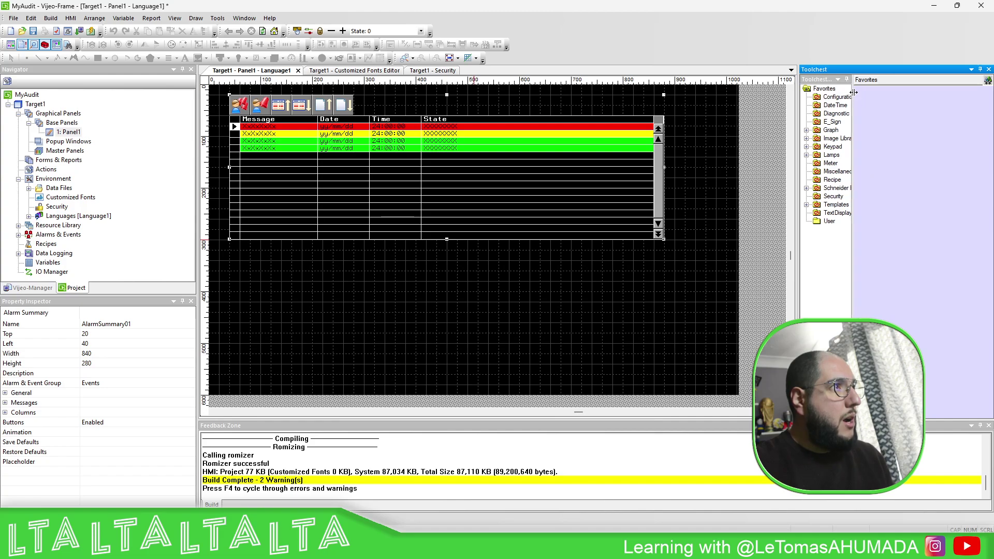
{"action": "left_click_drag", "start_coordinate": [877, 92], "coordinate": [904, 92]}
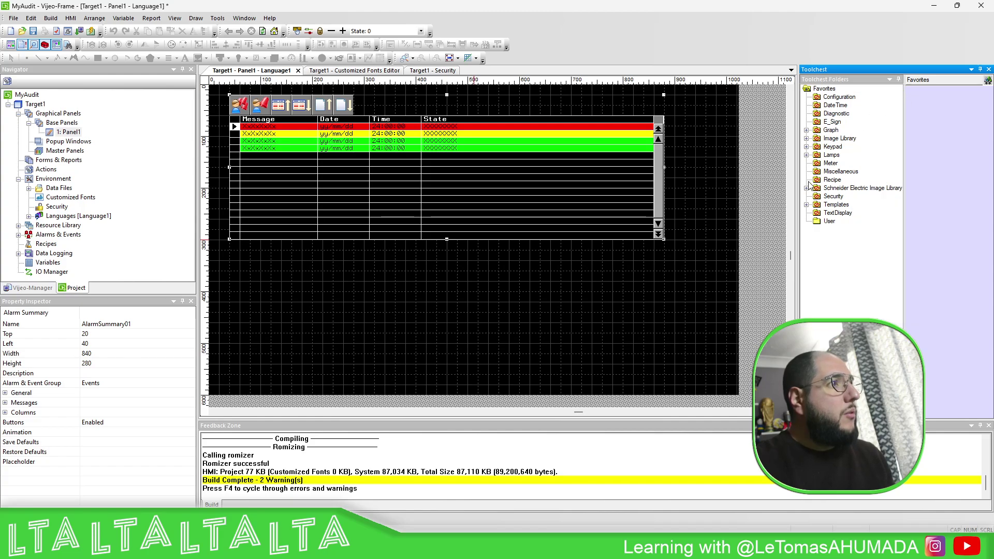
{"action": "left_click", "coordinate": [830, 197]}
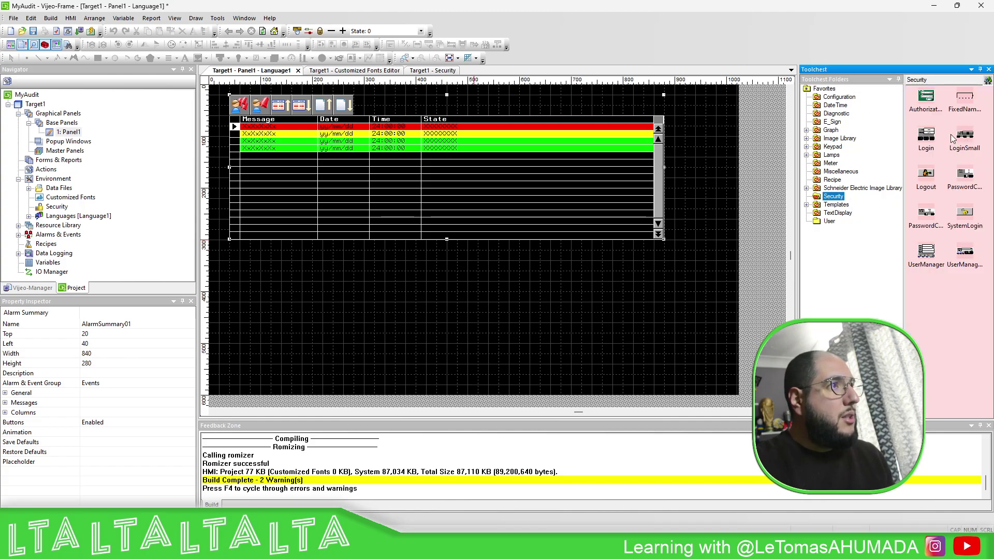
- Place the Login part on Panel1 below the alarm summary at about left 40, top 360, and the Logout switch beneath it
{"action": "left_click_drag", "start_coordinate": [921, 139], "coordinate": [281, 301]}
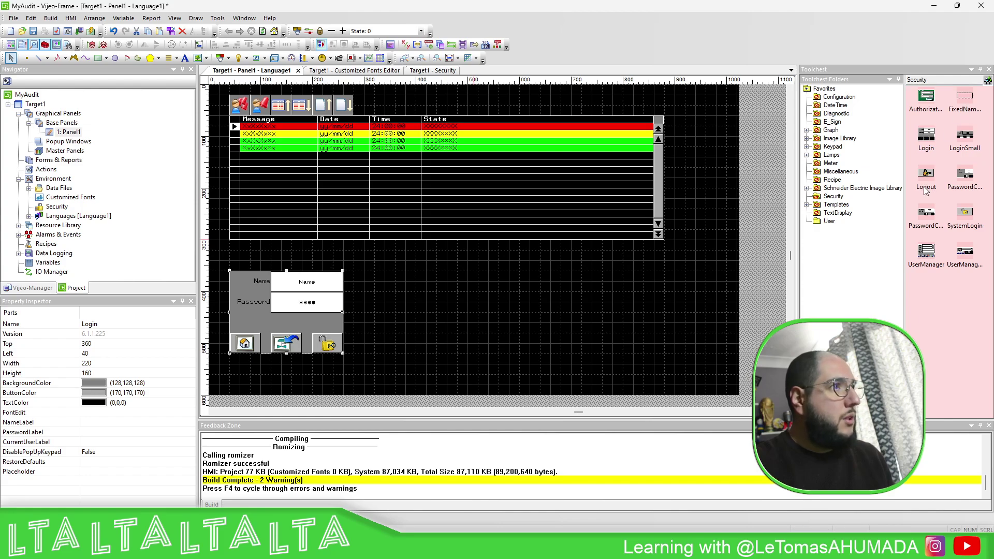
{"action": "left_click_drag", "start_coordinate": [926, 190], "coordinate": [322, 373]}
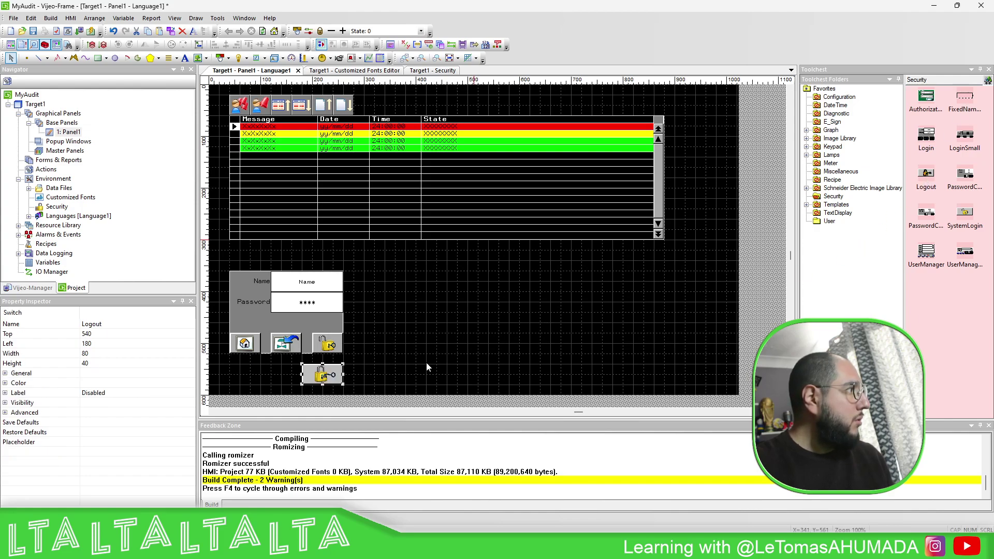
{"action": "left_click", "coordinate": [489, 320]}
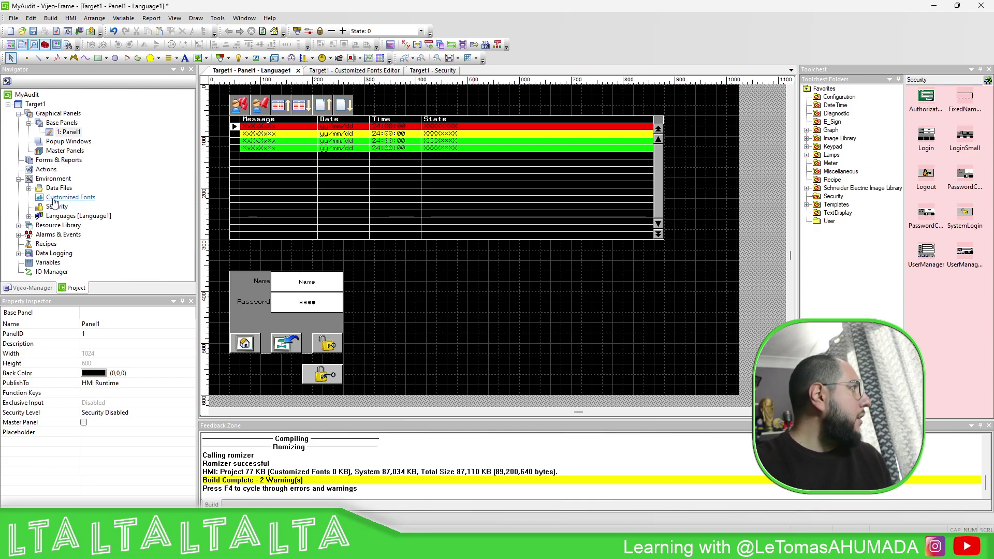
- Create an internal DINT variable named diVar with Log User Operations on Variable enabled
{"action": "double_click", "coordinate": [48, 262]}
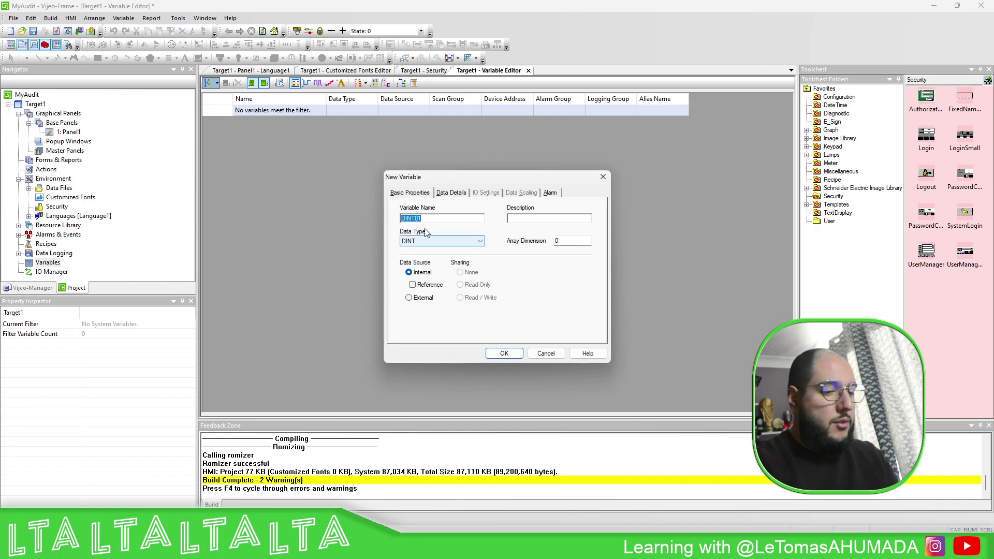
{"action": "type", "text": "diVar"}
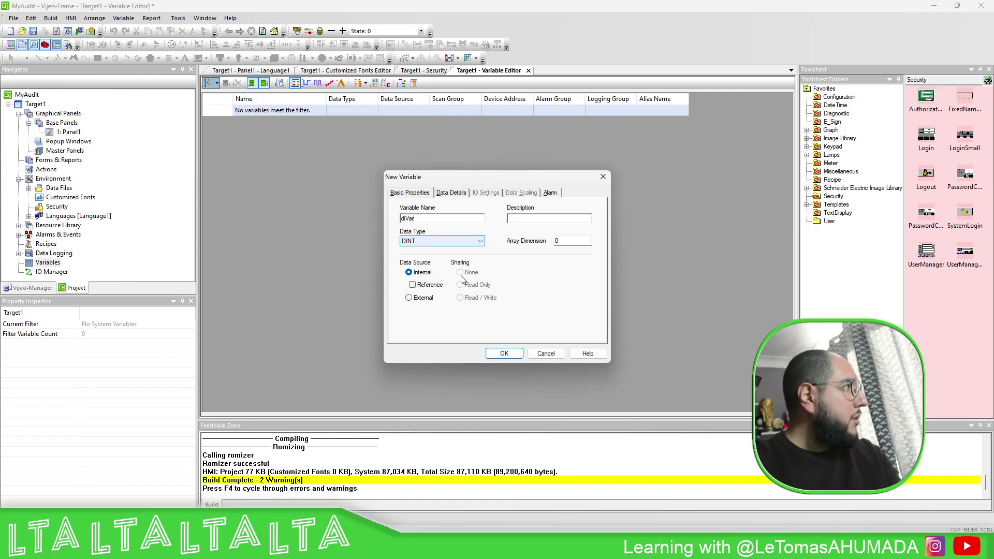
{"action": "left_click", "coordinate": [451, 192]}
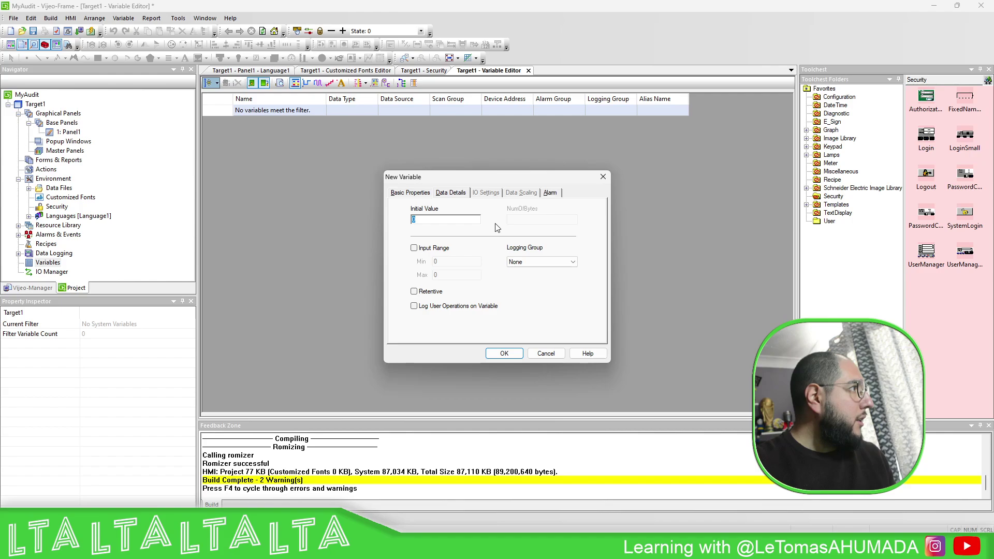
{"action": "left_click", "coordinate": [437, 307]}
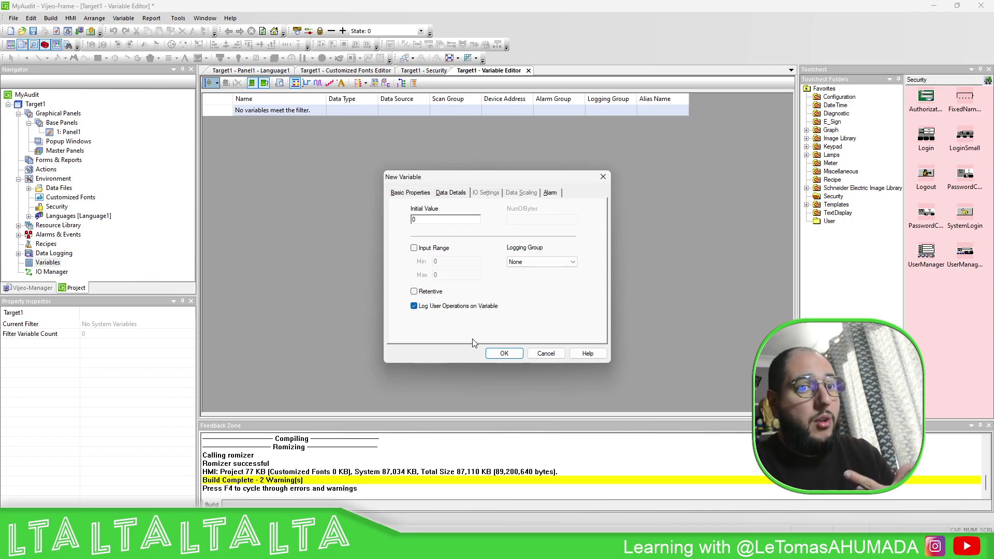
{"action": "left_click", "coordinate": [506, 354]}
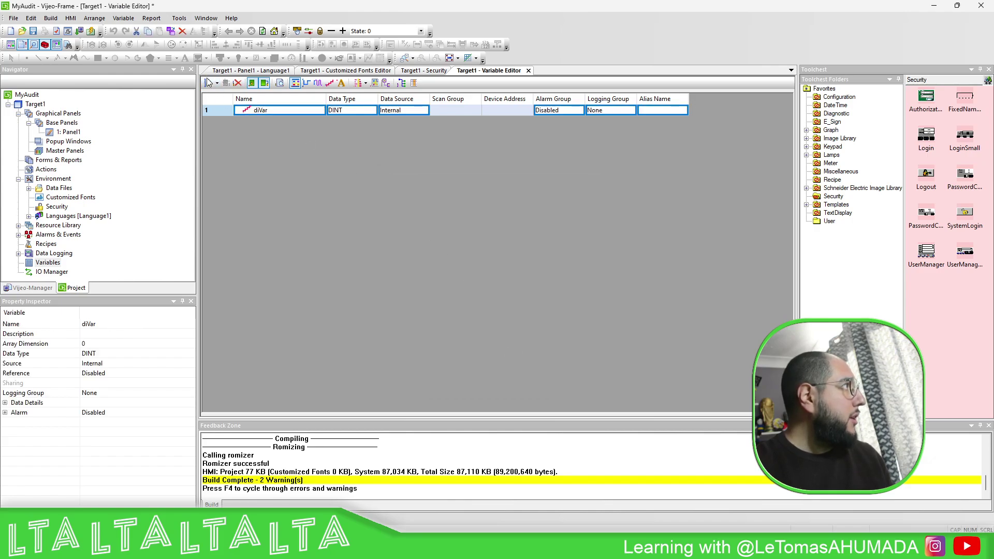
- Create a second internal DINT variable named diVar_Nologs, leaving Log User Operations on Variable disabled
{"action": "left_click", "coordinate": [217, 82]}
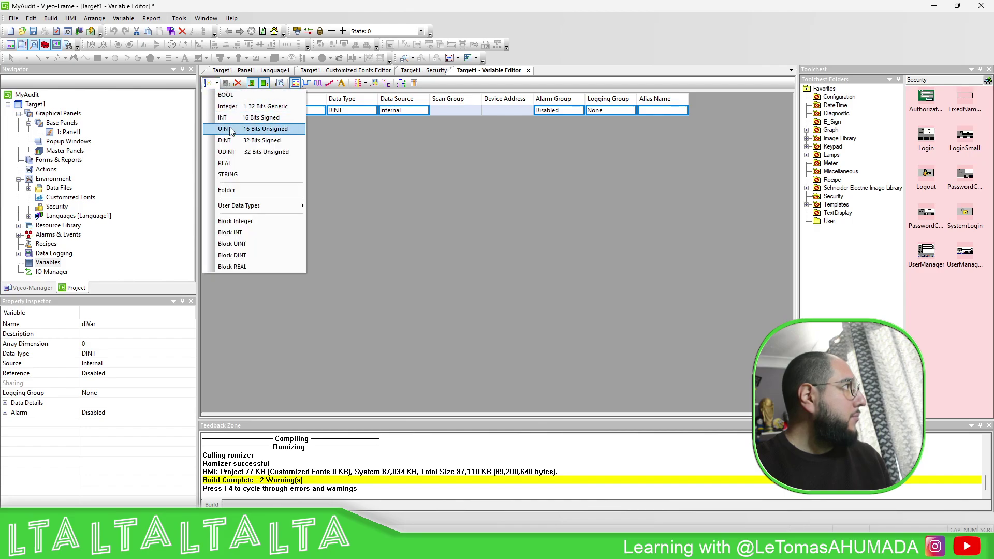
{"action": "left_click", "coordinate": [209, 83]}
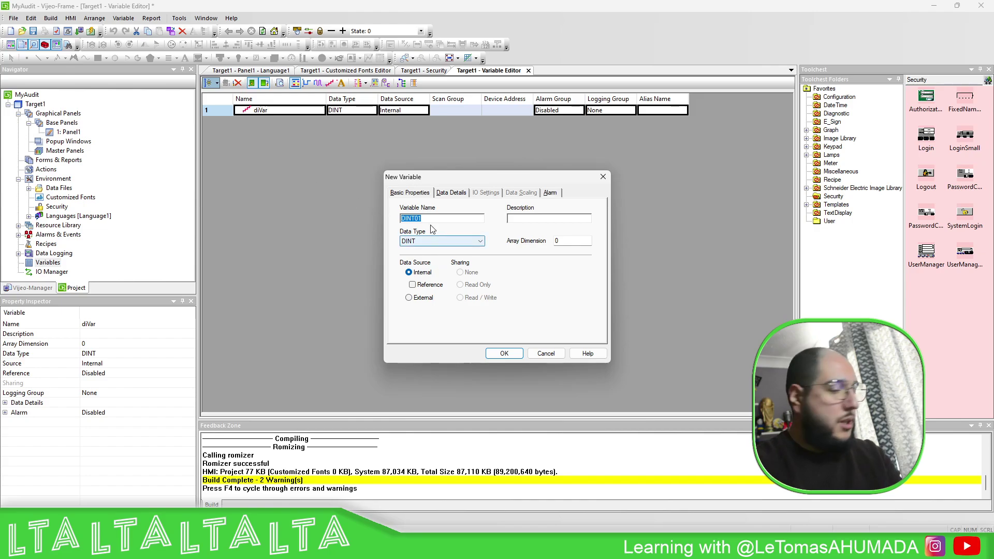
{"action": "type", "text": "diVar_Nologs"}
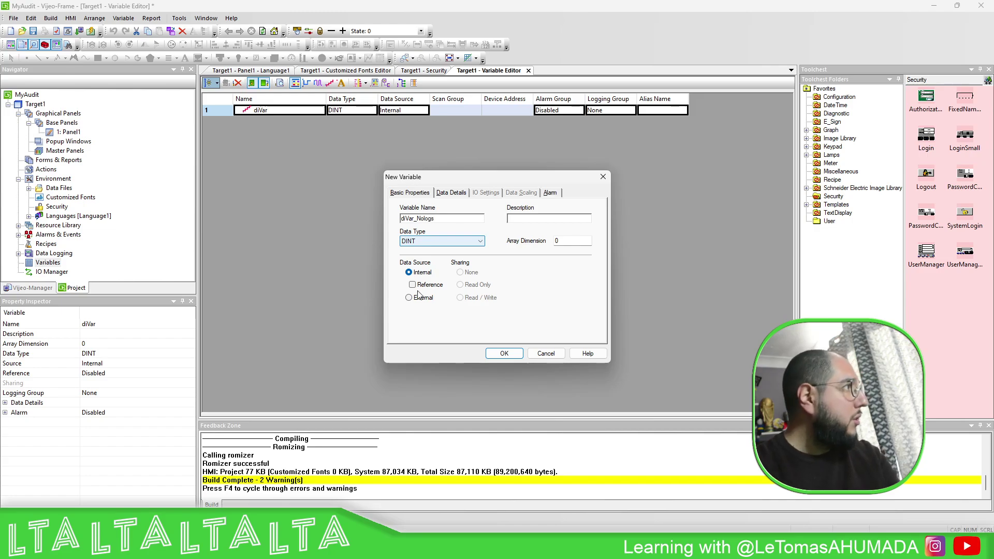
{"action": "left_click", "coordinate": [451, 193]}
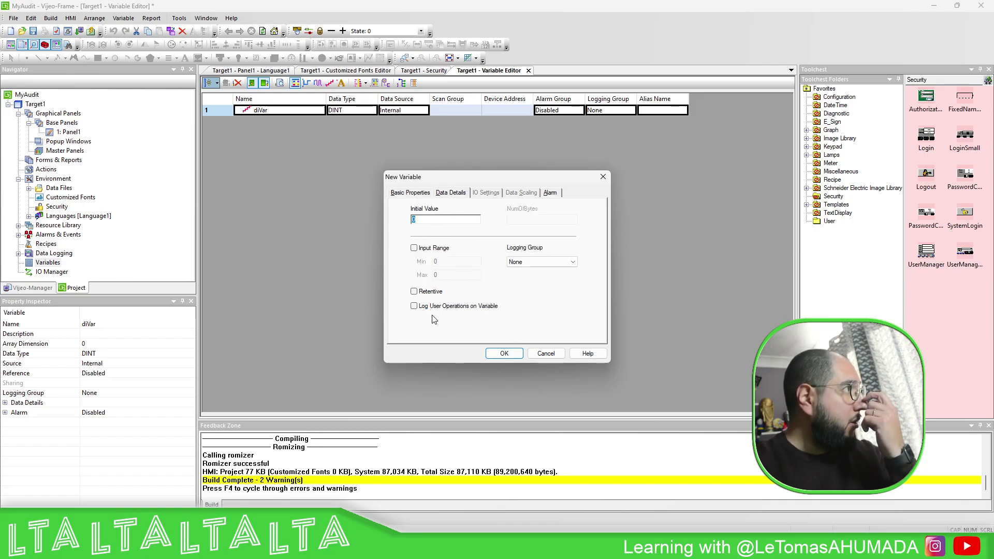
{"action": "left_click", "coordinate": [507, 356]}
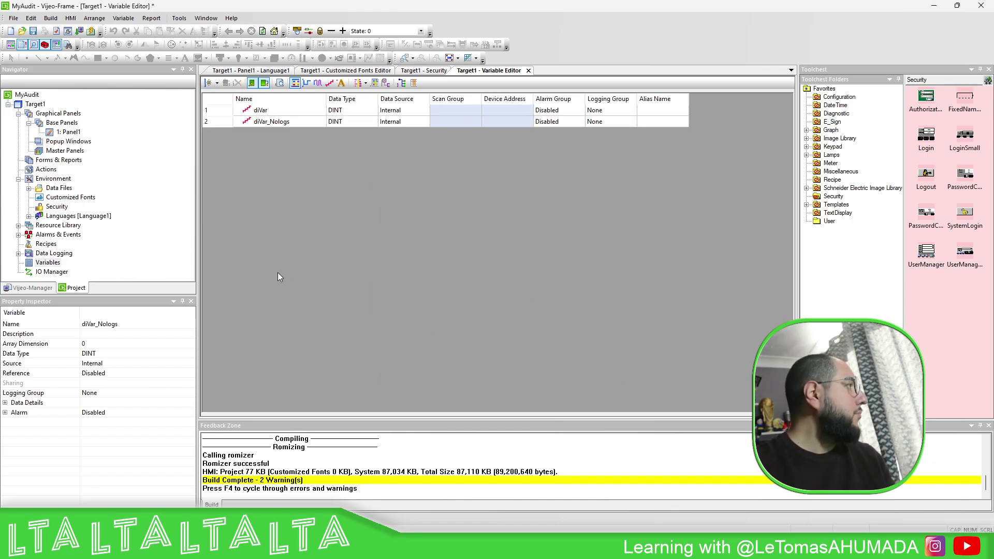
- Place a 160 by 80 numeric display on Panel1 at left 320, top 360, and assign the variable diVar to it
{"action": "double_click", "coordinate": [68, 132]}
{"action": "left_click", "coordinate": [446, 317]}
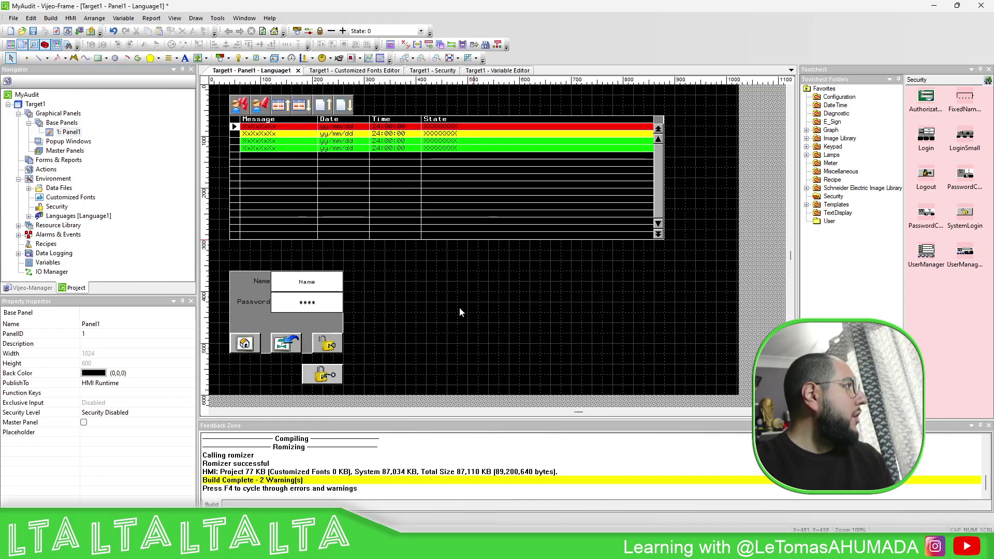
{"action": "left_click", "coordinate": [256, 57]}
{"action": "left_click_drag", "start_coordinate": [373, 265], "coordinate": [468, 319]}
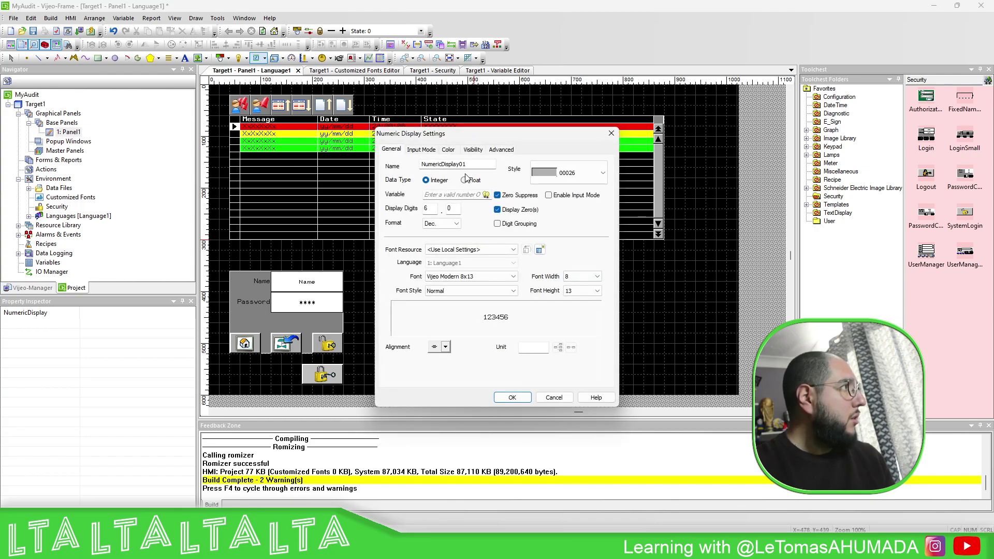
{"action": "left_click", "coordinate": [485, 195]}
{"action": "double_click", "coordinate": [540, 291]}
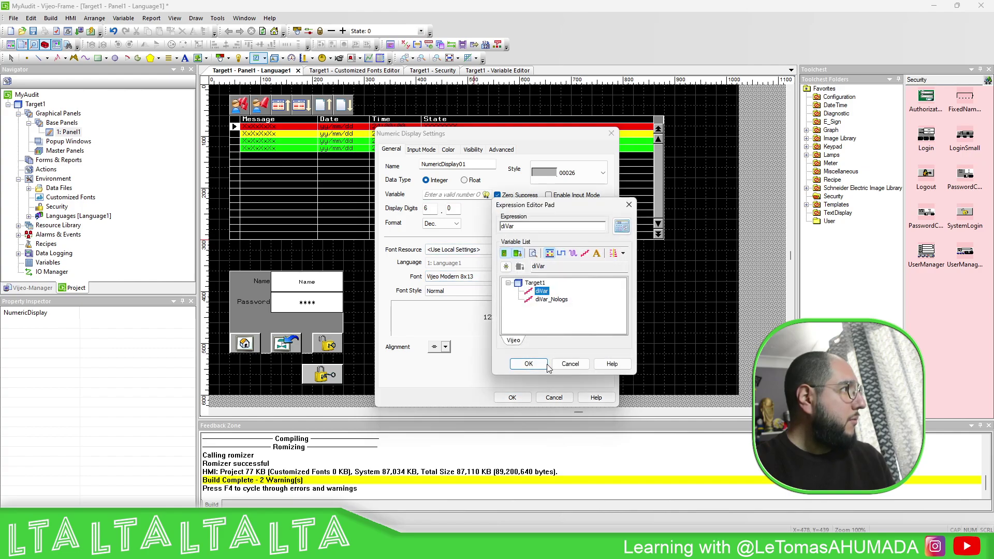
{"action": "left_click", "coordinate": [529, 362]}
{"action": "left_click", "coordinate": [511, 397]}
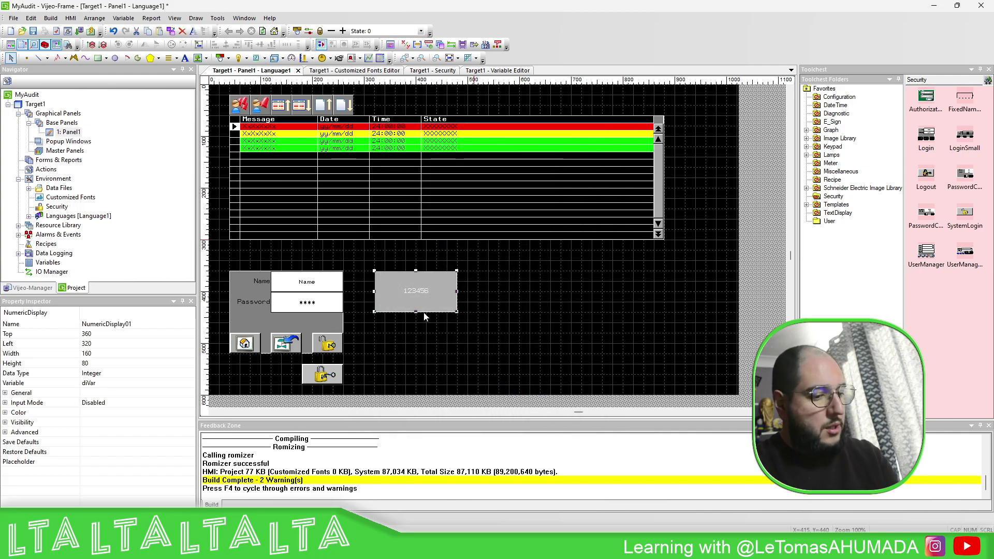
- Duplicate the diVar numeric display and place the copy beside the original at left 500, top 360
{"action": "key", "text": "ctrl+c"}
{"action": "key", "text": "ctrl+v"}
{"action": "left_click", "coordinate": [524, 307]}
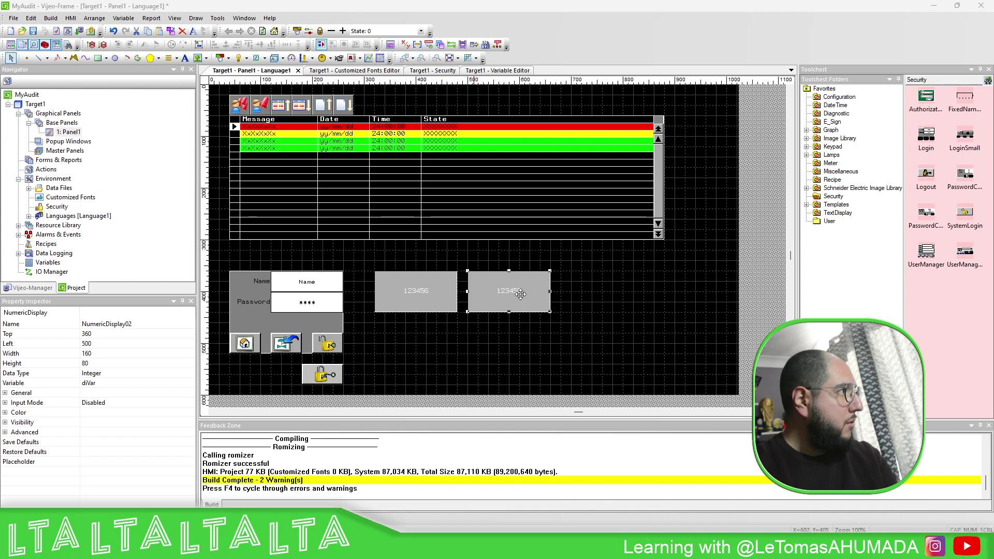
- Try to assign the variable diVar_Nologs to the duplicated numeric display
{"action": "double_click", "coordinate": [512, 298]}
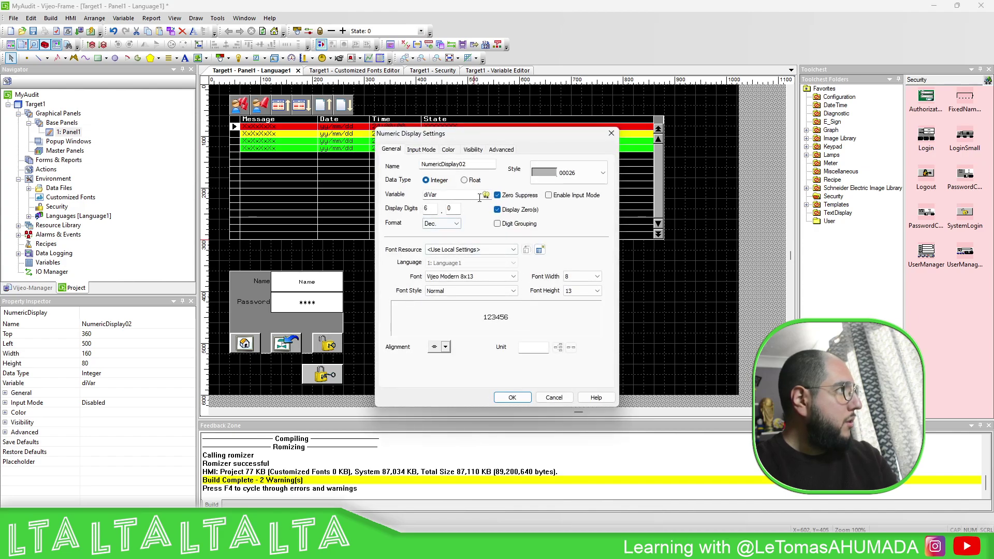
{"action": "left_click", "coordinate": [485, 194]}
{"action": "left_click", "coordinate": [551, 298]}
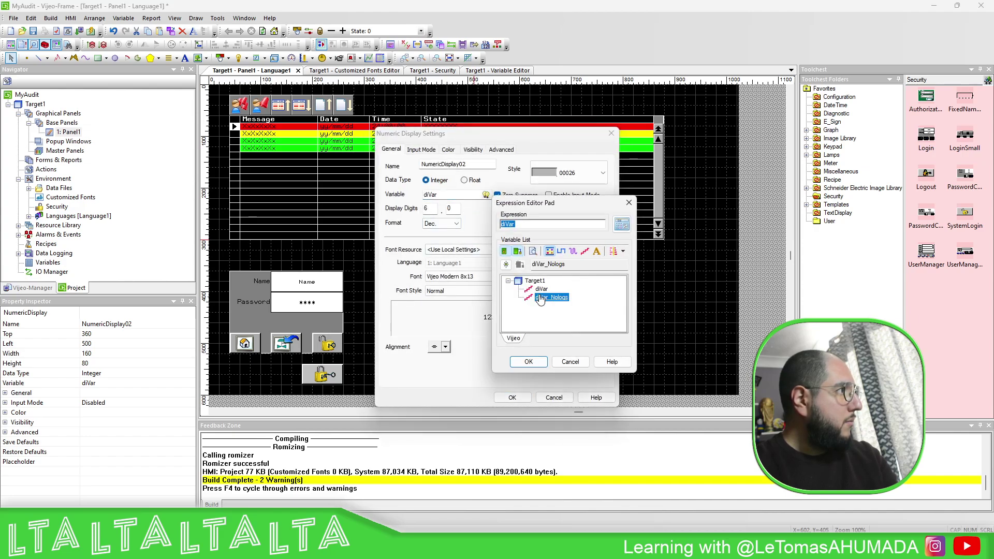
{"action": "left_click", "coordinate": [529, 365]}
{"action": "left_click", "coordinate": [512, 397]}
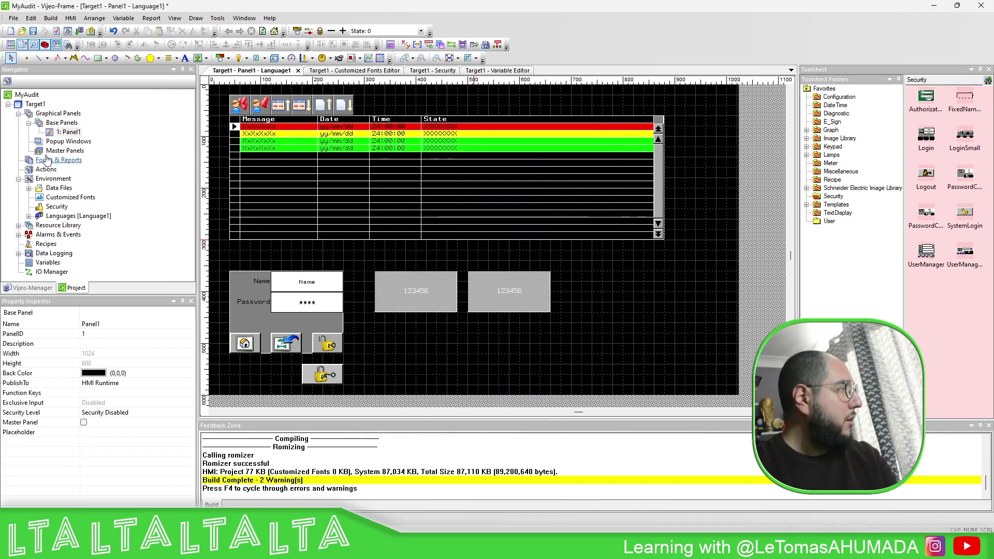
- Create base panel Panel2 and place a 140 by 60 switch on it at left 160, top 300, that changes to Panel1 when touched
{"action": "right_click", "coordinate": [58, 124]}
{"action": "left_click", "coordinate": [85, 128]}
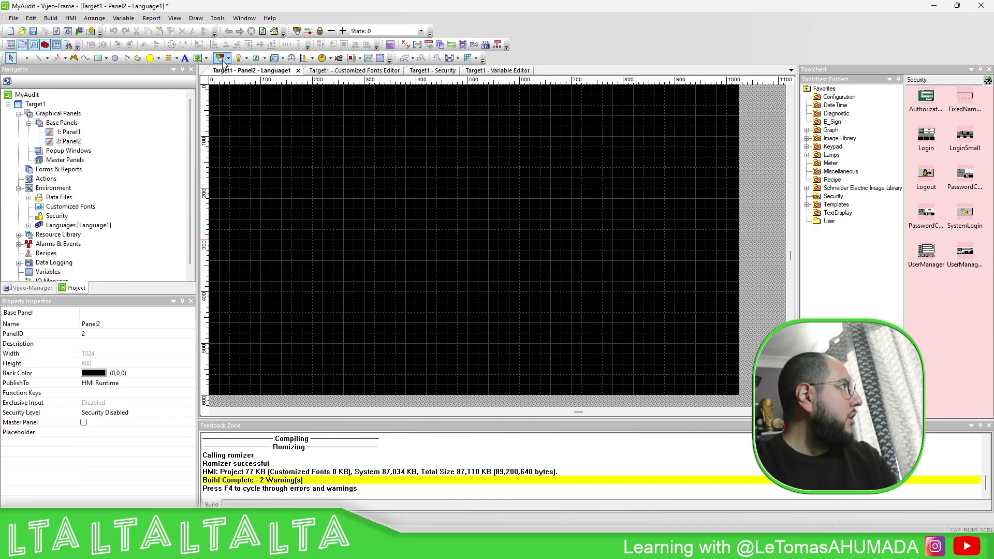
{"action": "left_click", "coordinate": [220, 58]}
{"action": "mouse_move", "coordinate": [292, 241]}
{"action": "left_mouse_down"}
{"action": "mouse_move", "coordinate": [342, 294]}
{"action": "mouse_move", "coordinate": [362, 270]}
{"action": "left_mouse_up"}
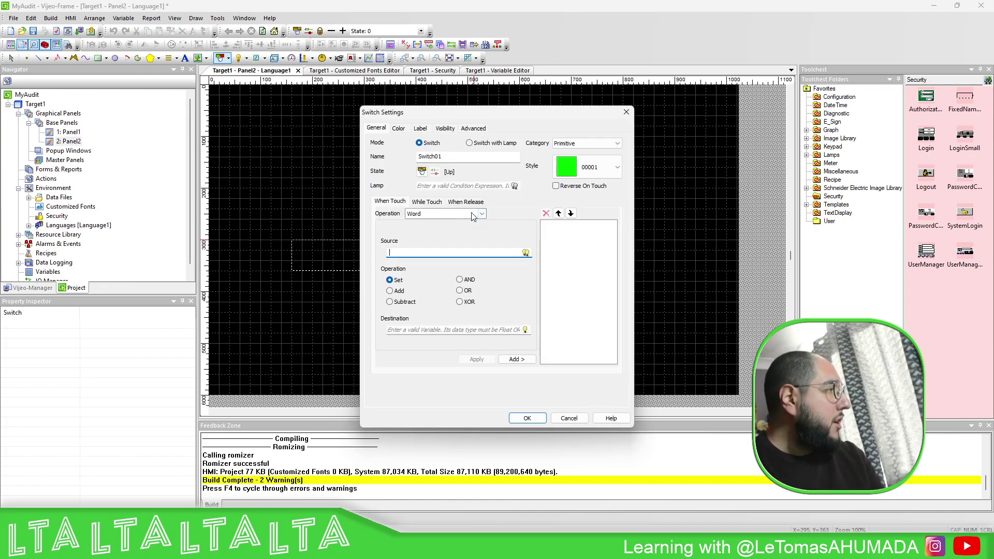
{"action": "left_click", "coordinate": [485, 212]}
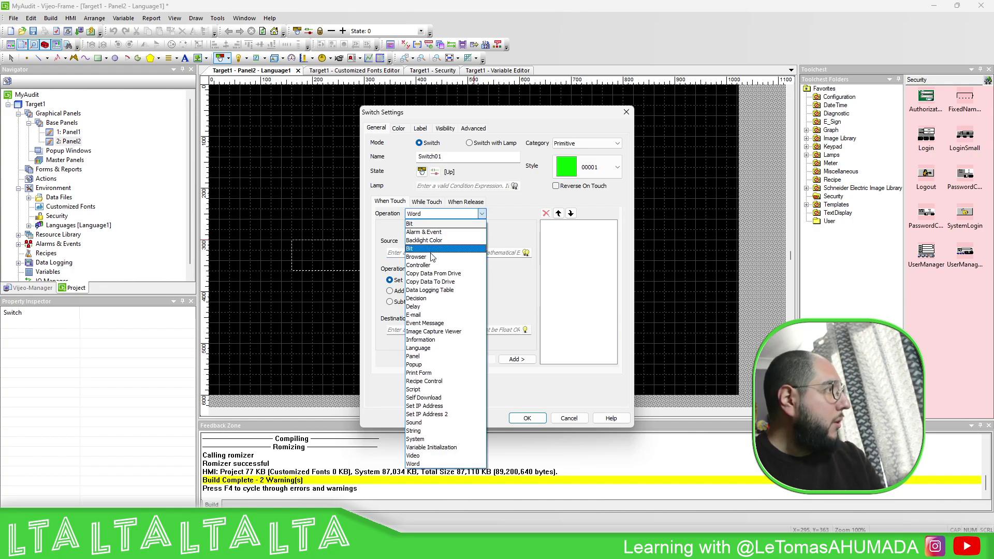
{"action": "left_click", "coordinate": [422, 356]}
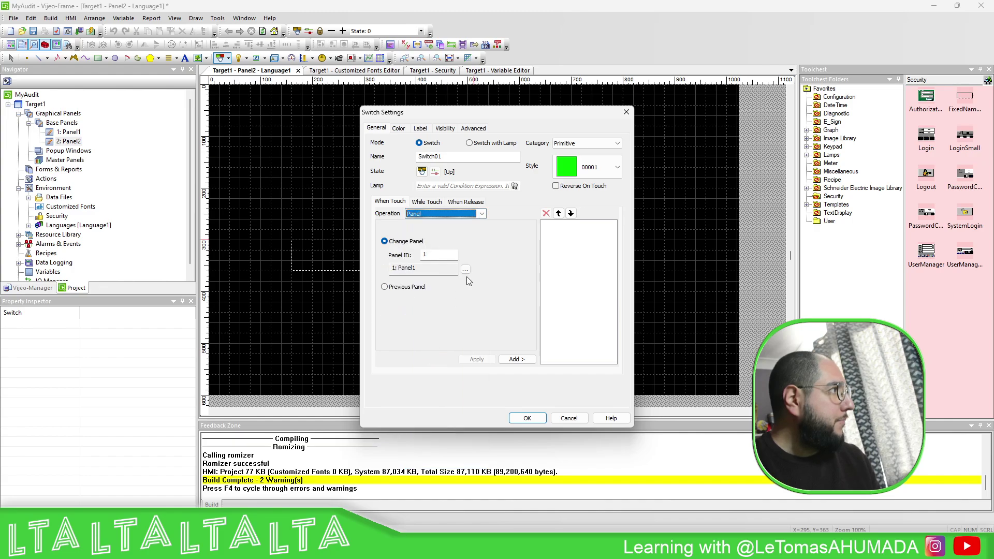
{"action": "left_click", "coordinate": [516, 359]}
{"action": "left_click", "coordinate": [526, 419]}
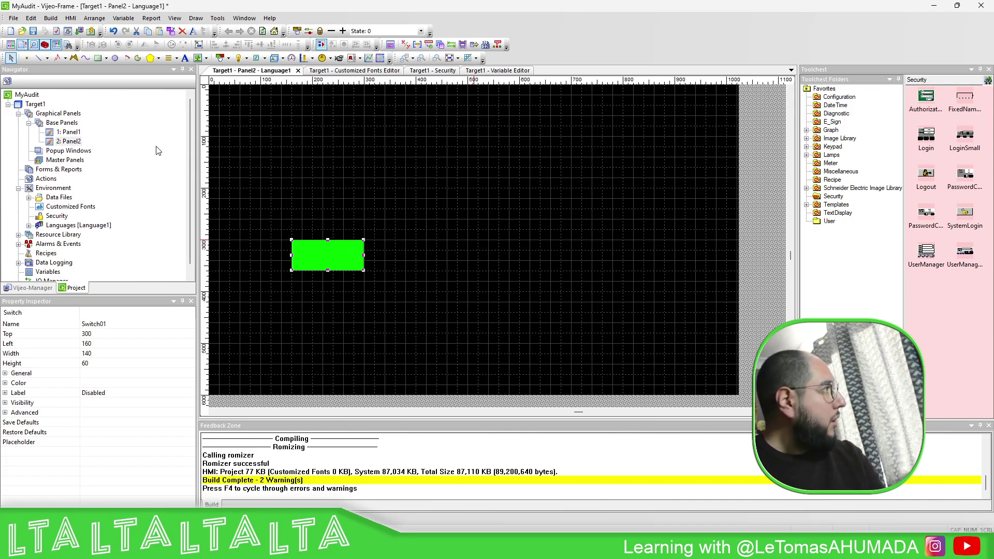
- Paste a copy of Panel2's switch onto Panel1 at left 720, top 360, beside the numeric displays
{"action": "double_click", "coordinate": [68, 132]}
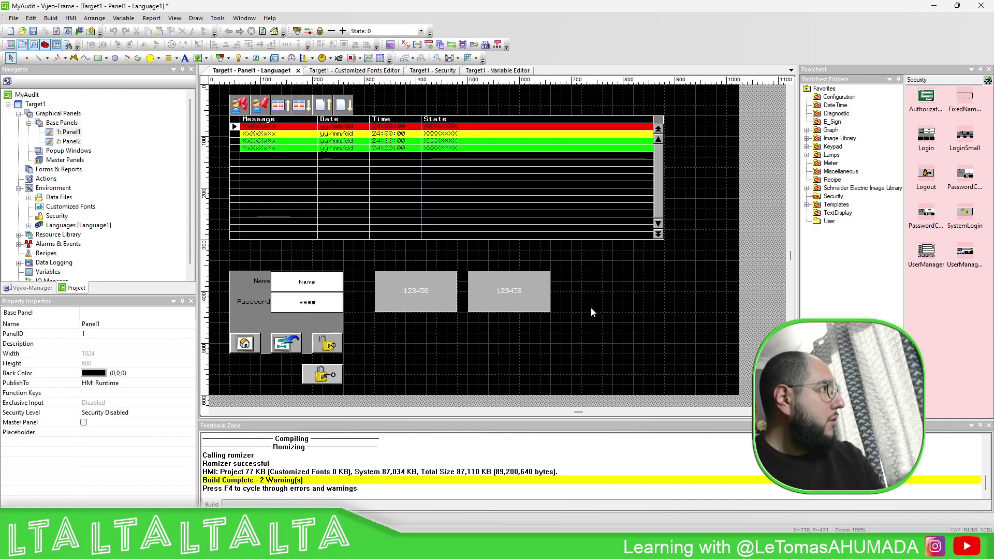
{"action": "key", "text": "ctrl+v"}
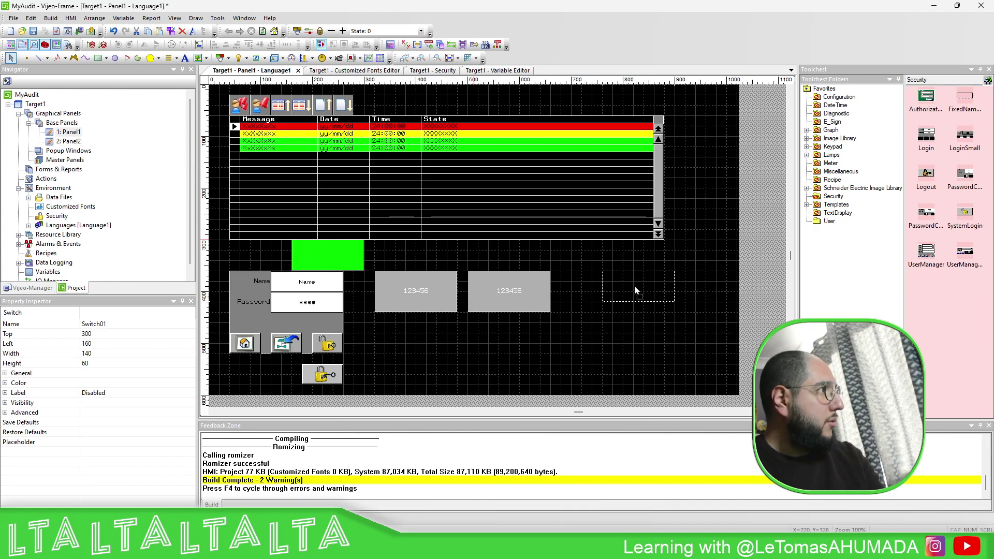
{"action": "left_click", "coordinate": [614, 286]}
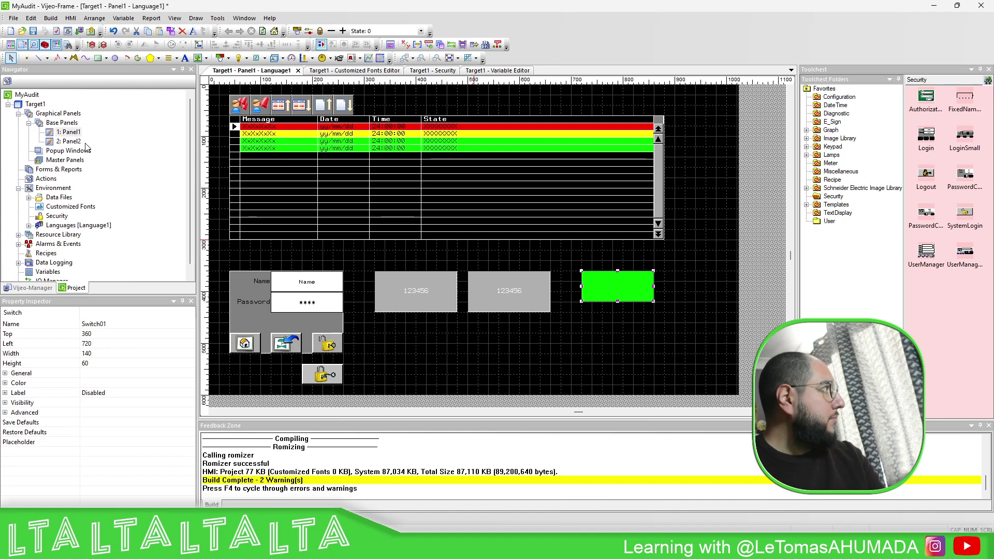
- Examine the advanced properties of Panel2's switch, including Monitor, and the base properties of Panel2
{"action": "double_click", "coordinate": [68, 141]}
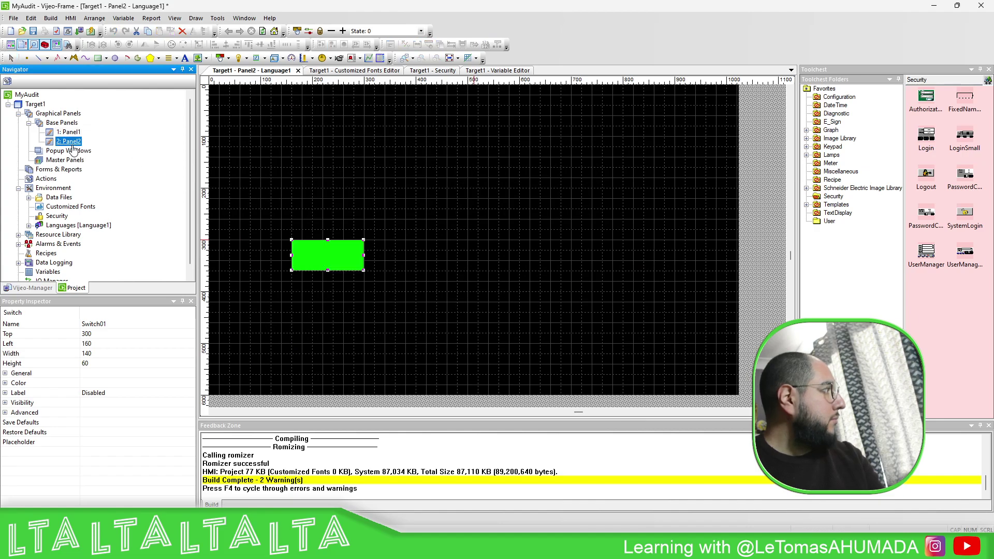
{"action": "left_click", "coordinate": [5, 413]}
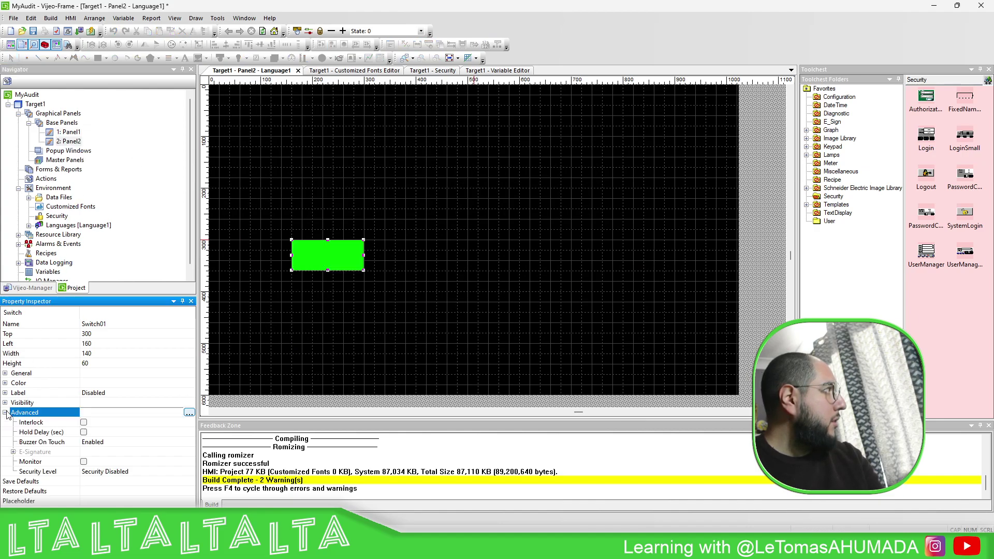
{"action": "left_click", "coordinate": [84, 461]}
{"action": "left_click", "coordinate": [84, 462]}
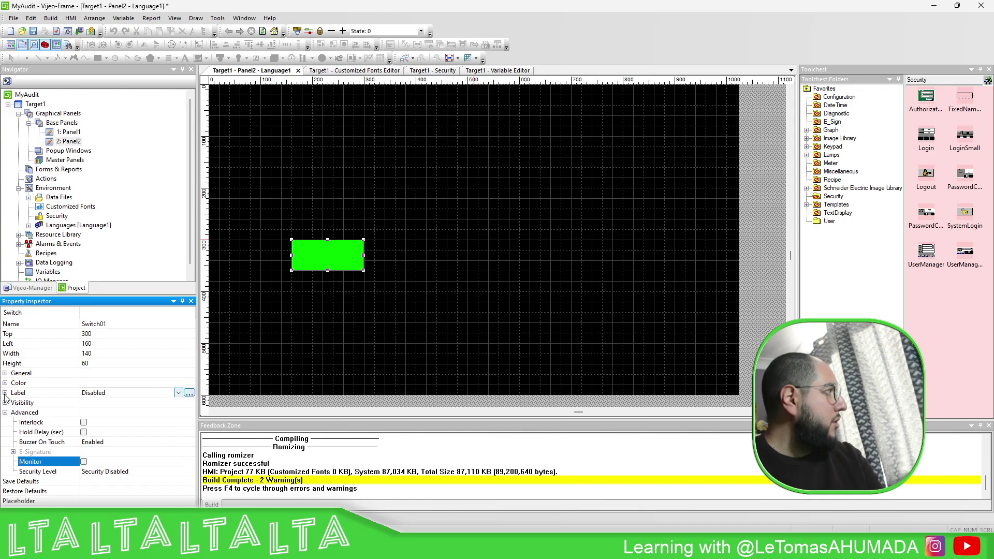
{"action": "left_click", "coordinate": [70, 142]}
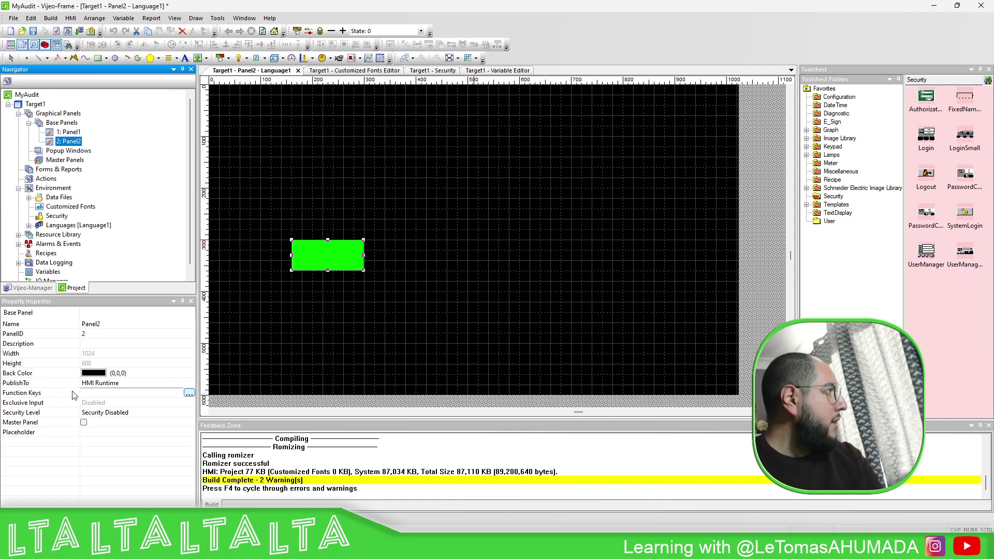
{"action": "left_click", "coordinate": [406, 151]}
- Simulate the project from Panel1, bring the runtime window into view and log in with the user name and password
{"action": "double_click", "coordinate": [68, 132]}
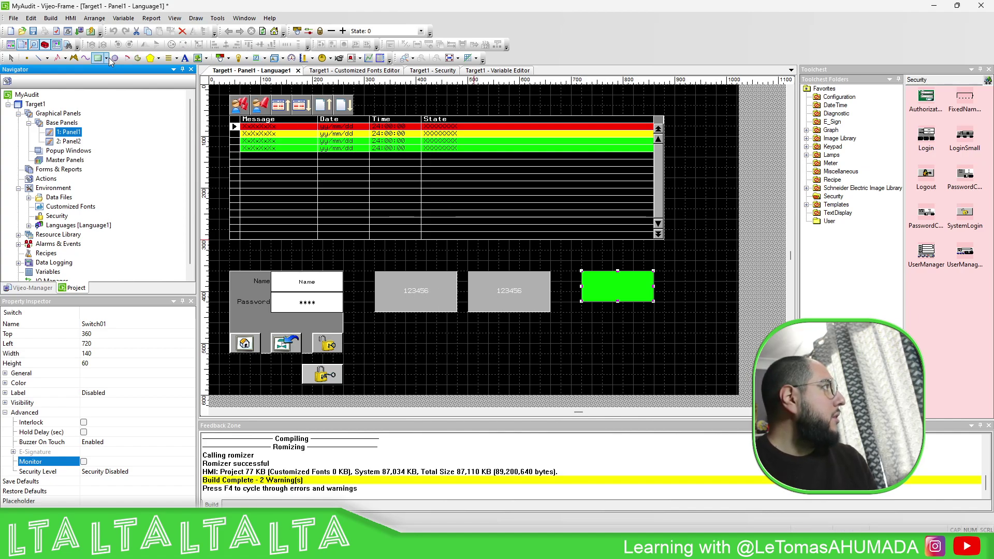
{"action": "left_click", "coordinate": [93, 33]}
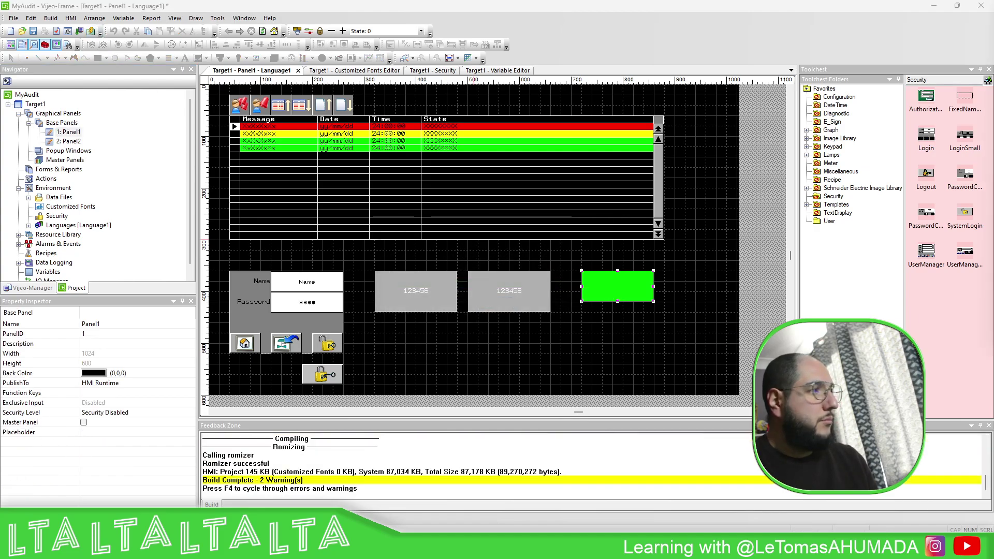
{"action": "left_click_drag", "start_coordinate": [953, 127], "coordinate": [616, 258]}
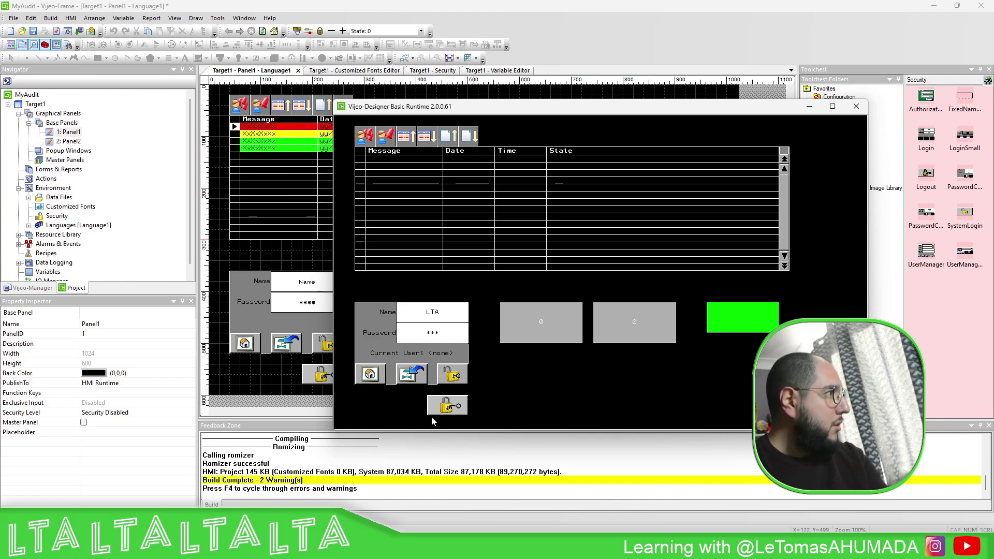
{"action": "left_click", "coordinate": [454, 378]}
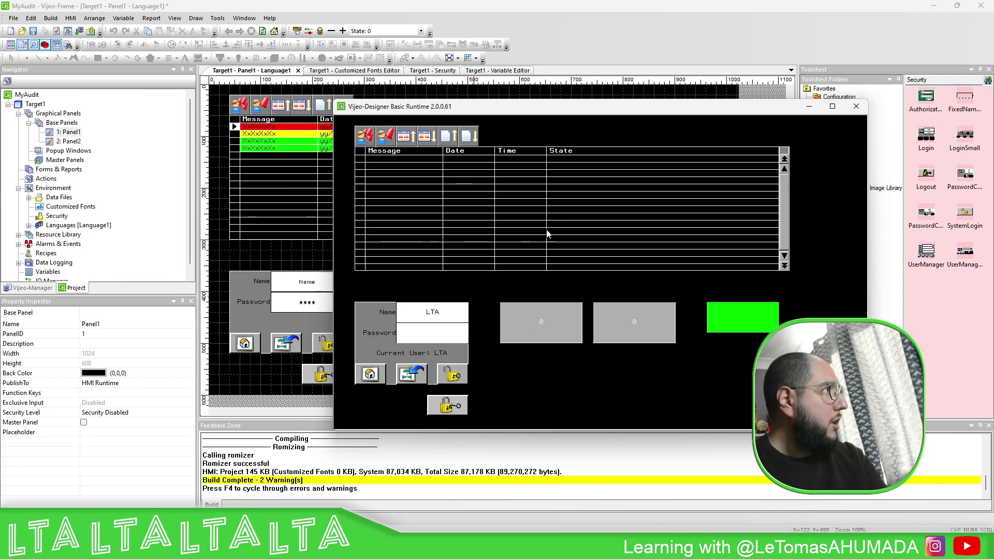
- Set the Alarm & Event List of Panel1's alarm summary to Log
{"action": "left_click", "coordinate": [292, 154]}
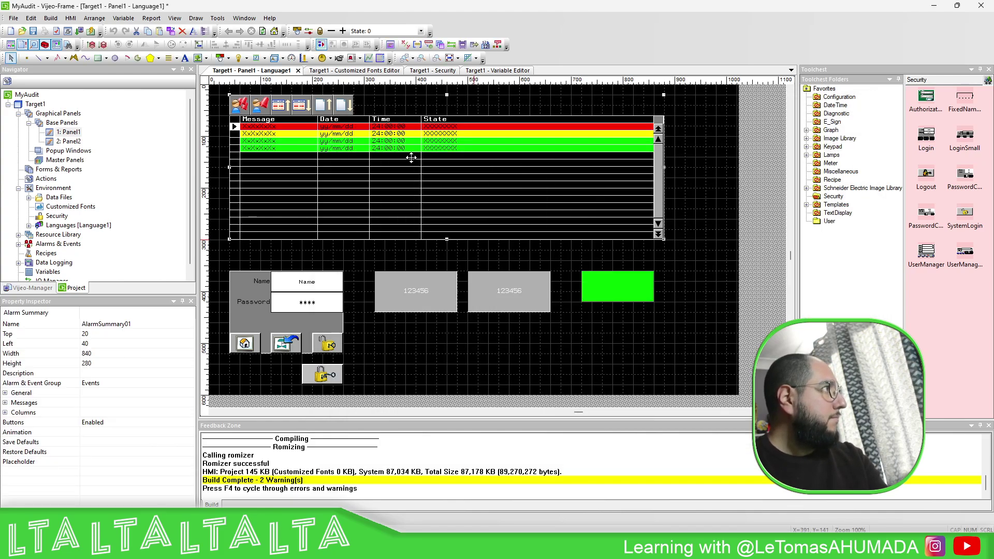
{"action": "double_click", "coordinate": [411, 156]}
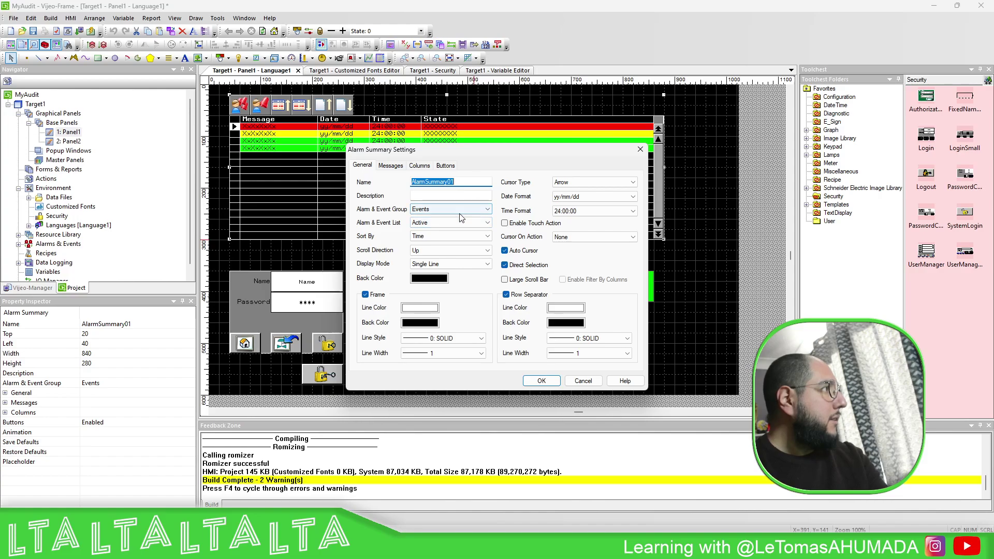
{"action": "left_click", "coordinate": [431, 223]}
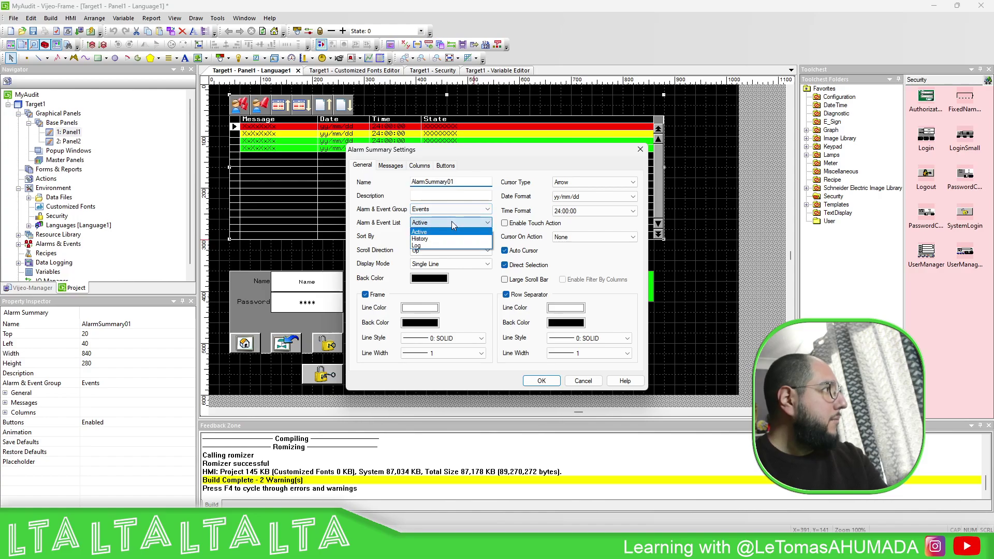
{"action": "left_click", "coordinate": [425, 248]}
{"action": "left_click", "coordinate": [553, 383]}
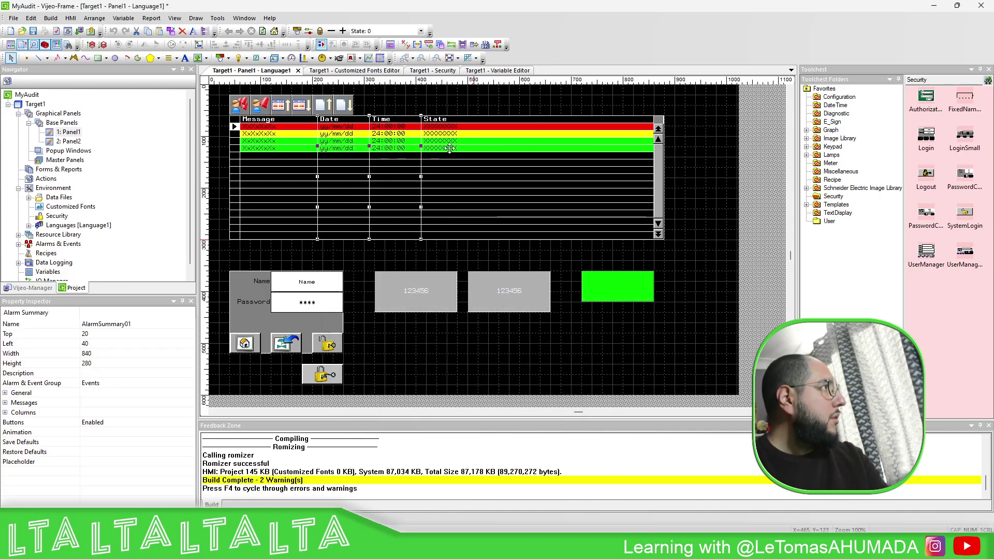
- Run the simulation again to test logging out and logging back in with the user's password, and close the runtime
{"action": "key", "text": "F7"}
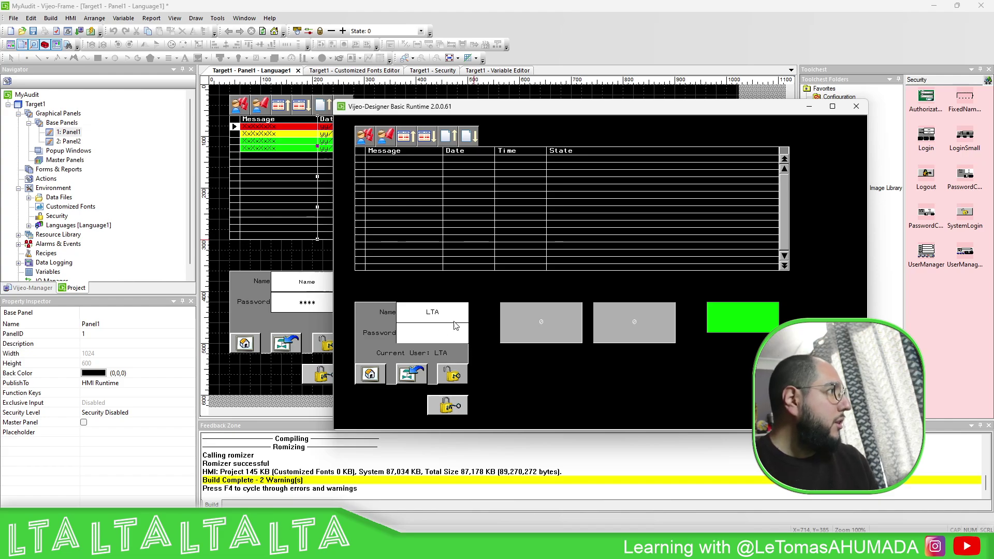
{"action": "left_click", "coordinate": [439, 408]}
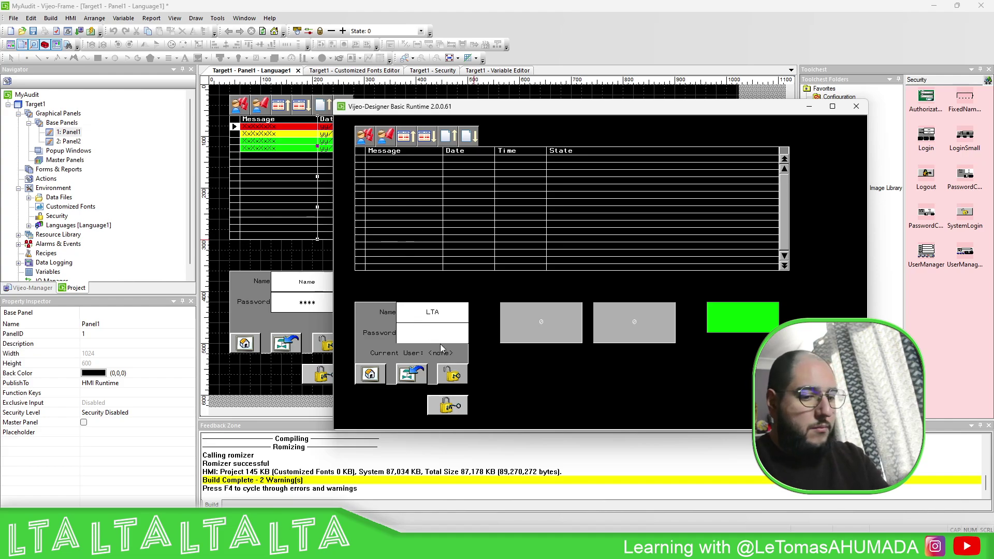
{"action": "type", "text": "123"}
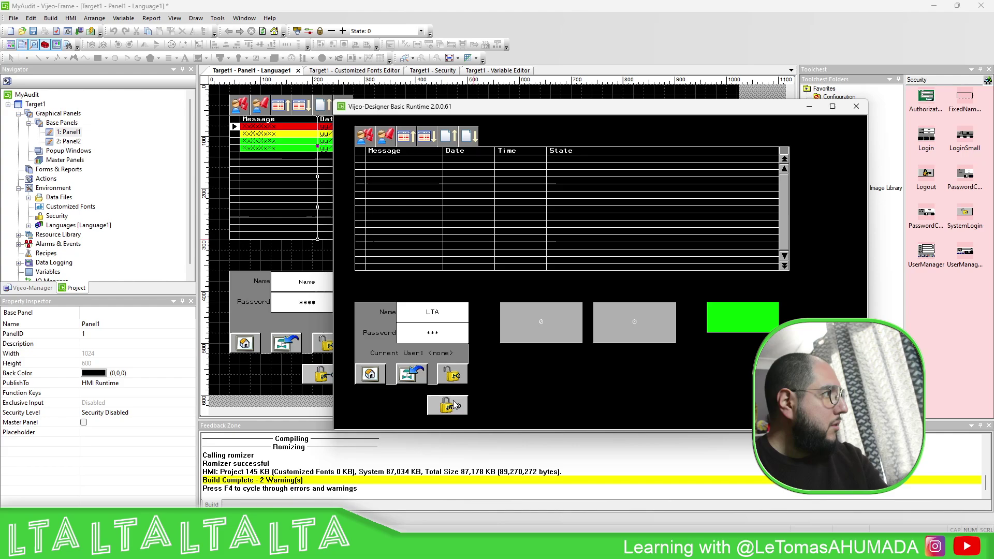
{"action": "left_click", "coordinate": [450, 374]}
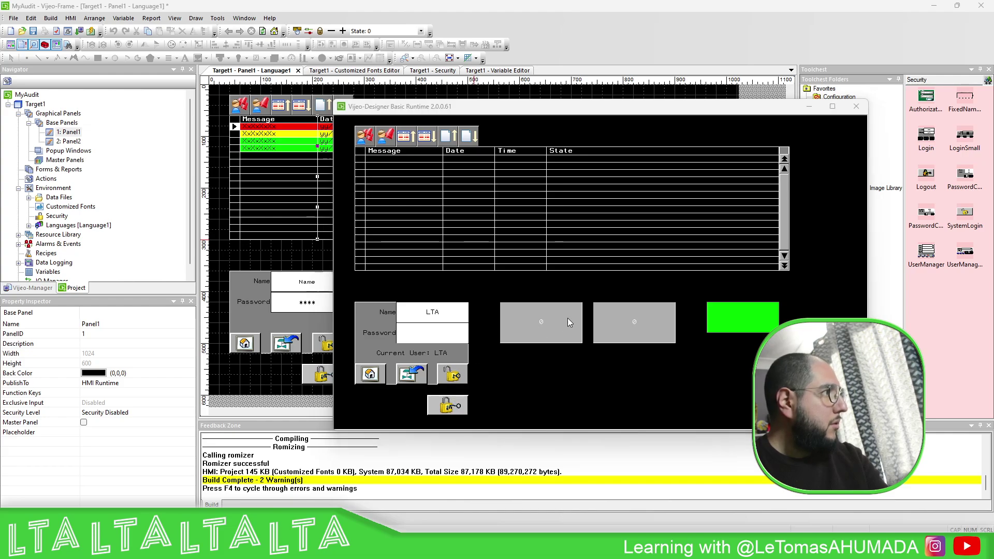
{"action": "left_click", "coordinate": [856, 106]}
- Enable Input Mode on the first numeric display on Panel1
{"action": "double_click", "coordinate": [394, 288]}
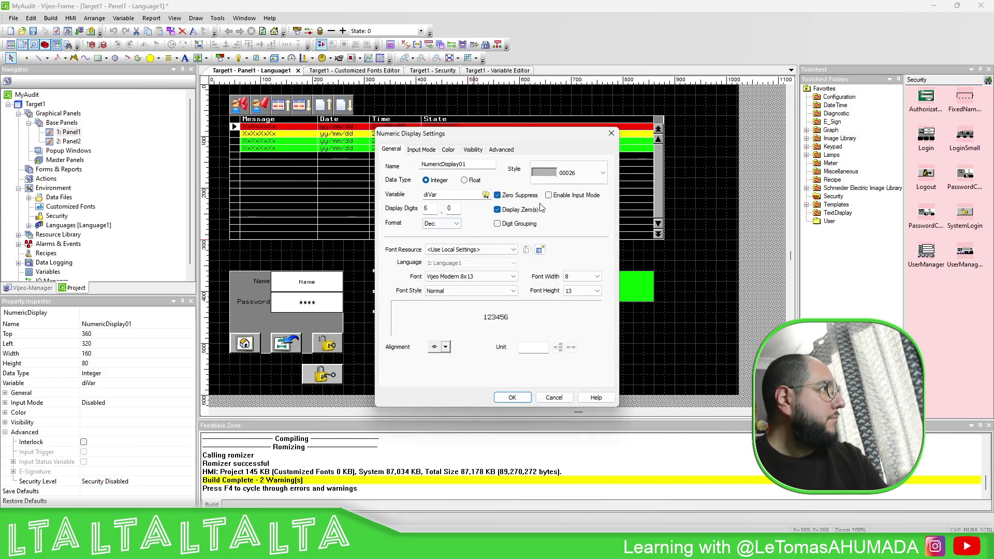
{"action": "left_click", "coordinate": [548, 194]}
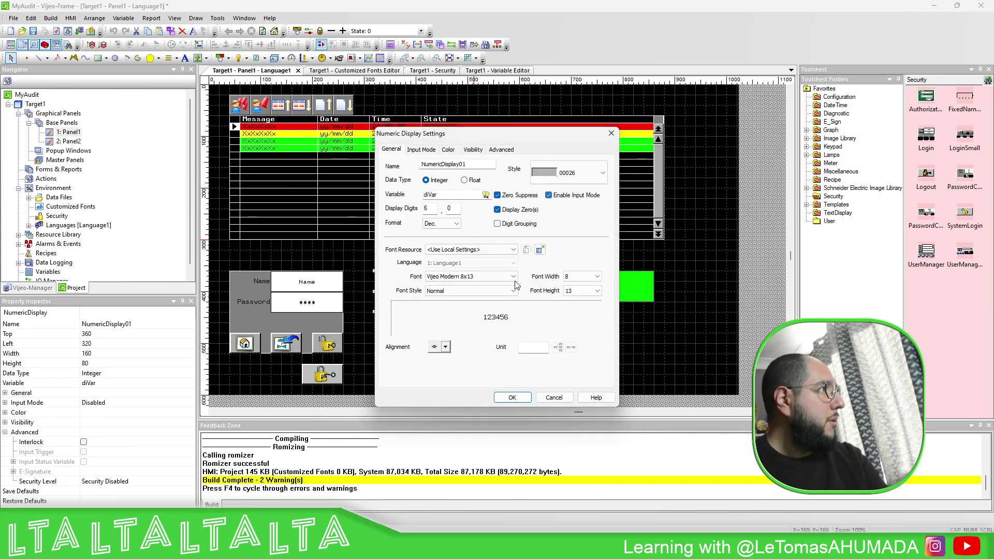
{"action": "left_click", "coordinate": [510, 396]}
- Enable Input Mode on the second numeric display on Panel1
{"action": "double_click", "coordinate": [516, 303]}
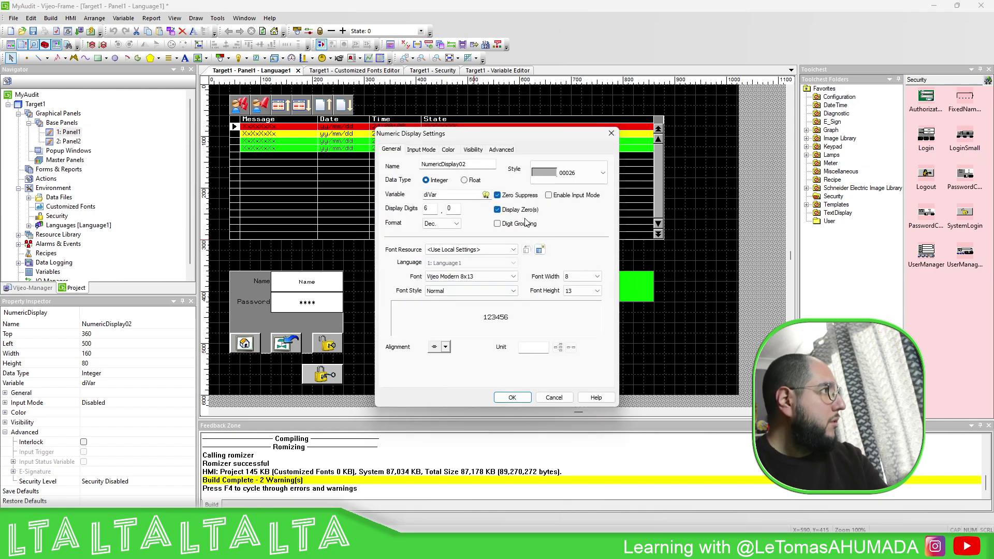
{"action": "left_click", "coordinate": [548, 195]}
{"action": "left_click", "coordinate": [512, 397]}
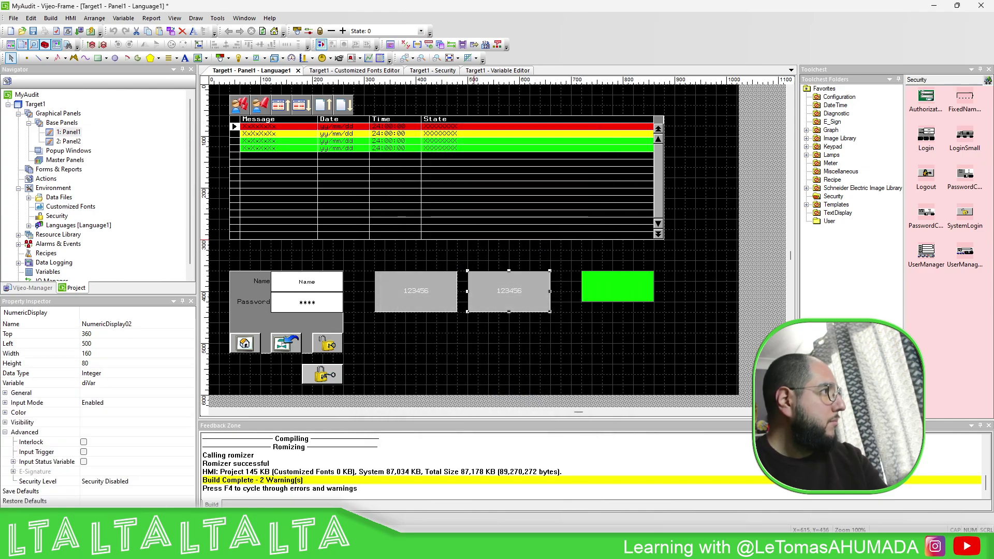
- Simulate the project, log in with the user name and password, set diVar to 45 through a numeric display, and exit the runtime
{"action": "left_click", "coordinate": [91, 31]}
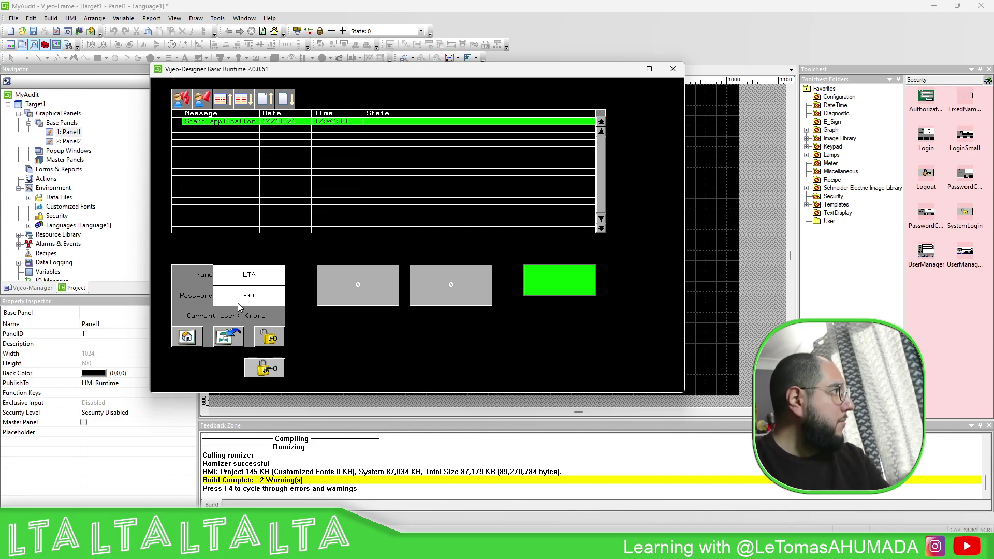
{"action": "left_click", "coordinate": [268, 337]}
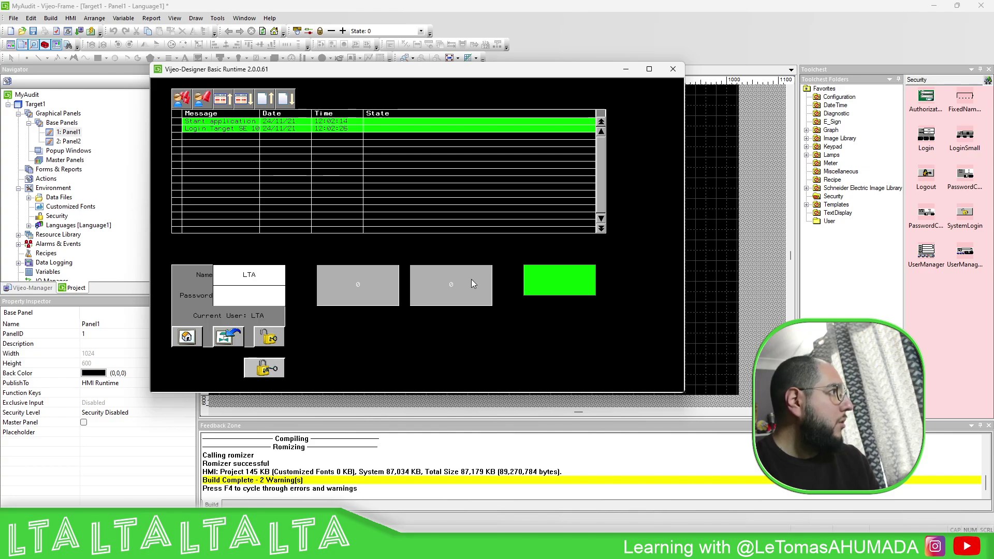
{"action": "left_click", "coordinate": [456, 276]}
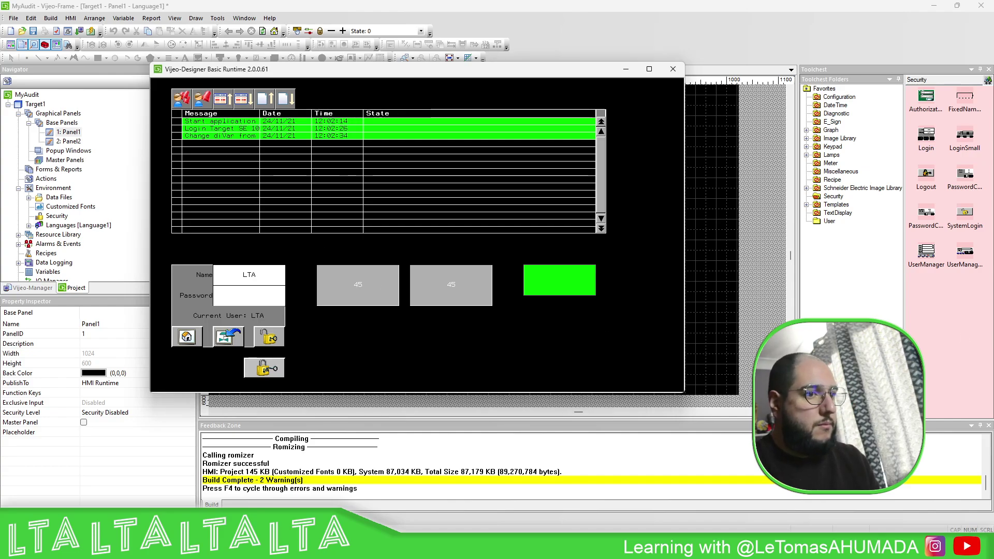
{"action": "key", "text": "alt+F4"}
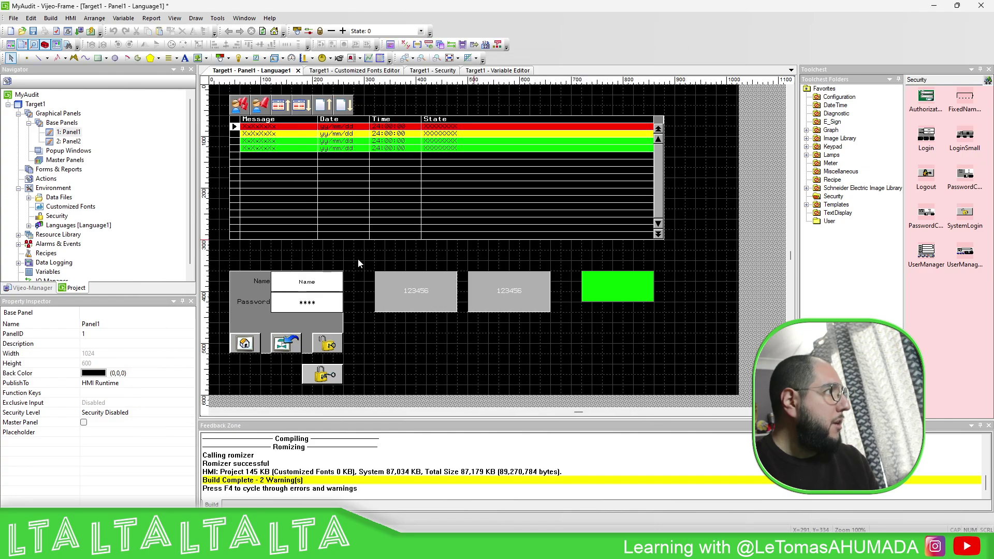
- Try to assign the variable diVar_Nologs to the second numeric display on Panel1
{"action": "double_click", "coordinate": [481, 284]}
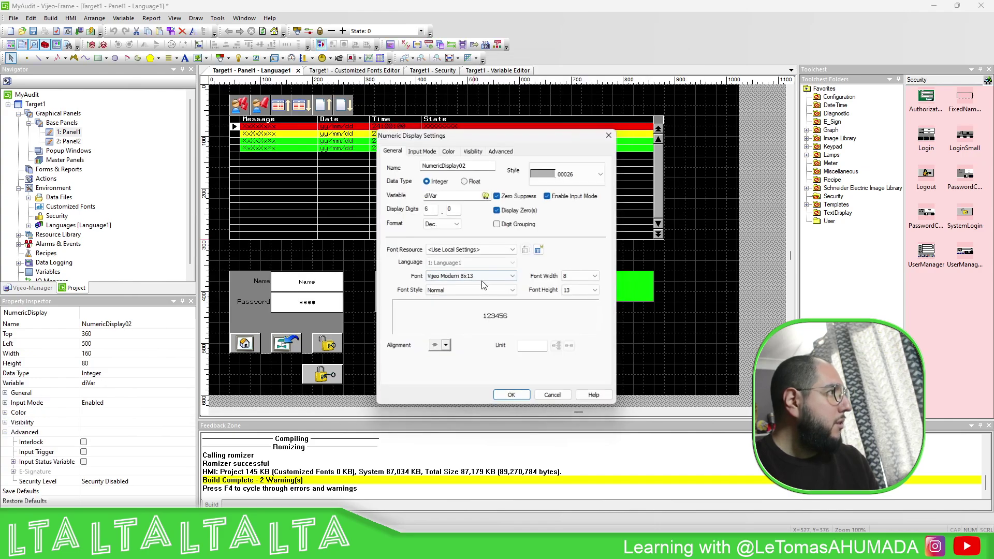
{"action": "left_click", "coordinate": [485, 194]}
{"action": "left_click", "coordinate": [544, 298]}
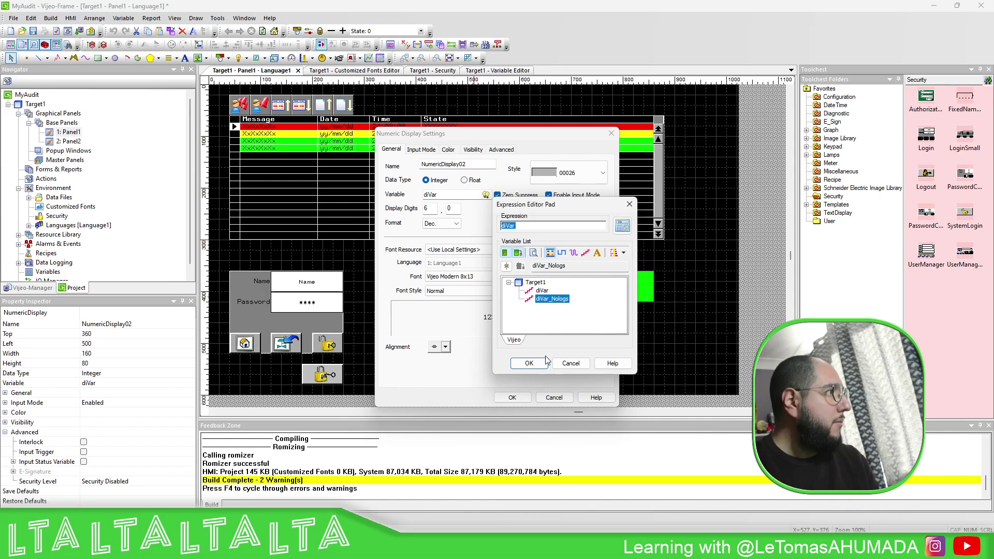
{"action": "left_click", "coordinate": [529, 359]}
{"action": "left_click", "coordinate": [512, 397]}
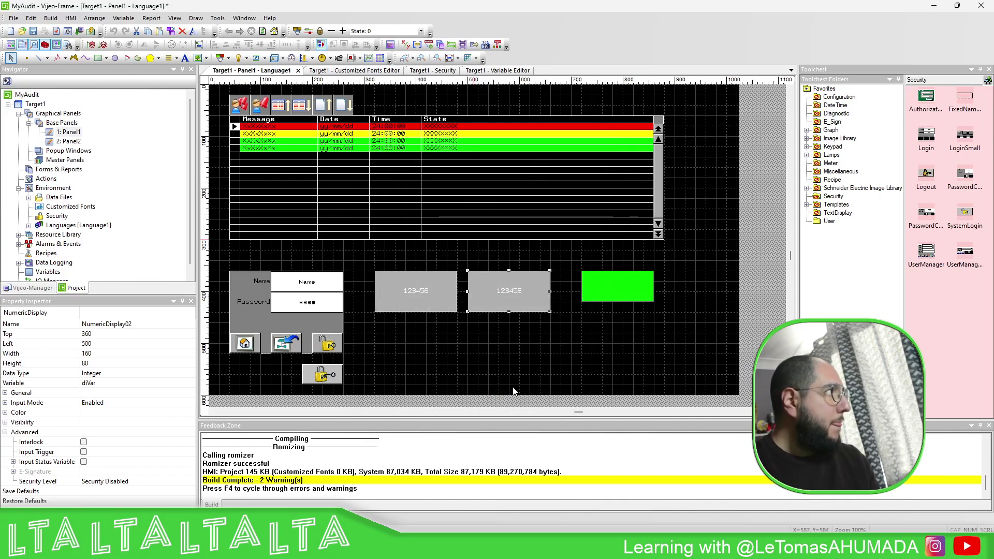
- Set the Display Mode of Panel1's alarm summary to Double Line
{"action": "left_click", "coordinate": [510, 148]}
{"action": "right_click", "coordinate": [553, 138]}
{"action": "left_click", "coordinate": [590, 145]}
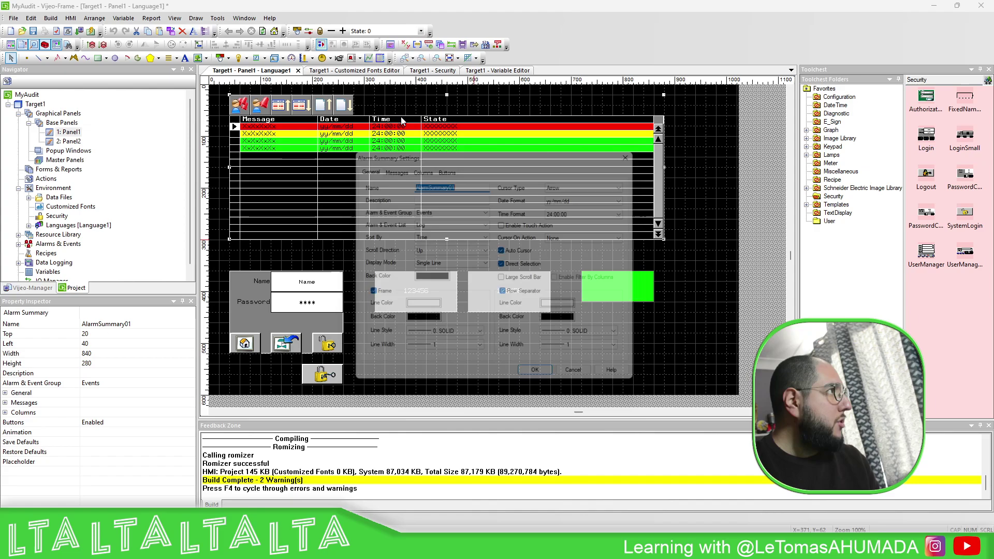
{"action": "left_click", "coordinate": [454, 265]}
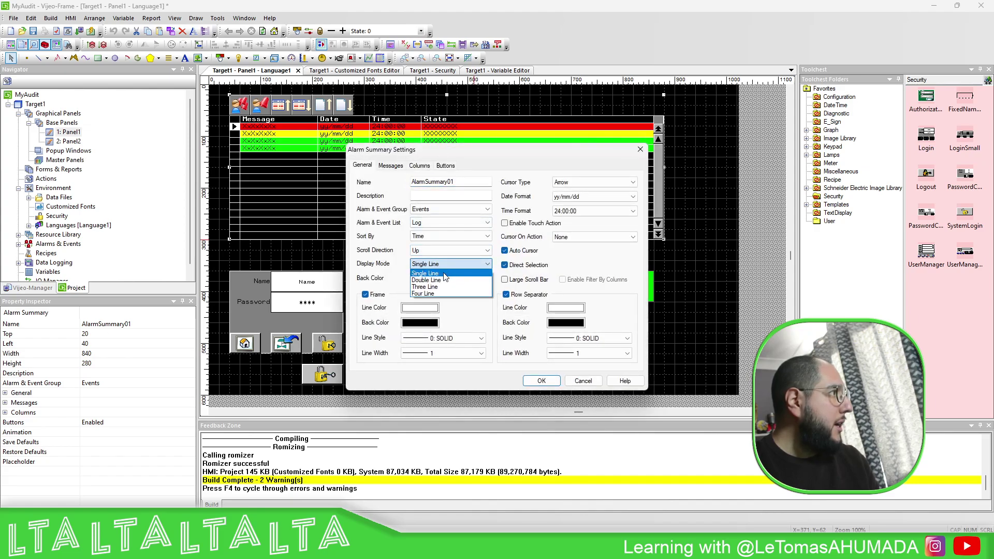
{"action": "left_click", "coordinate": [448, 280]}
{"action": "left_click", "coordinate": [538, 381]}
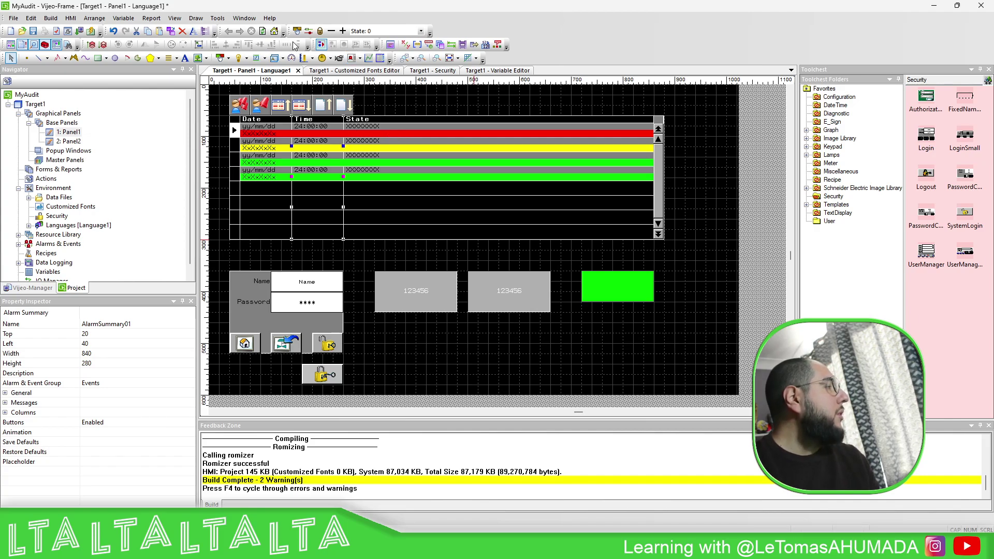
- Restart the simulation, log in with the user name and password, log out, set diVar to 45, and close the runtime
{"action": "left_click", "coordinate": [90, 32]}
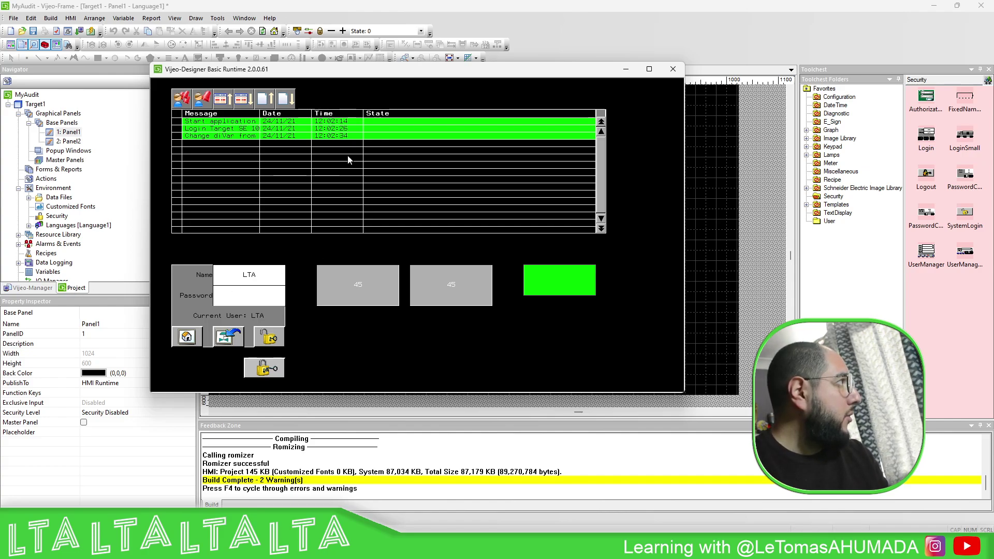
{"action": "left_click", "coordinate": [672, 69]}
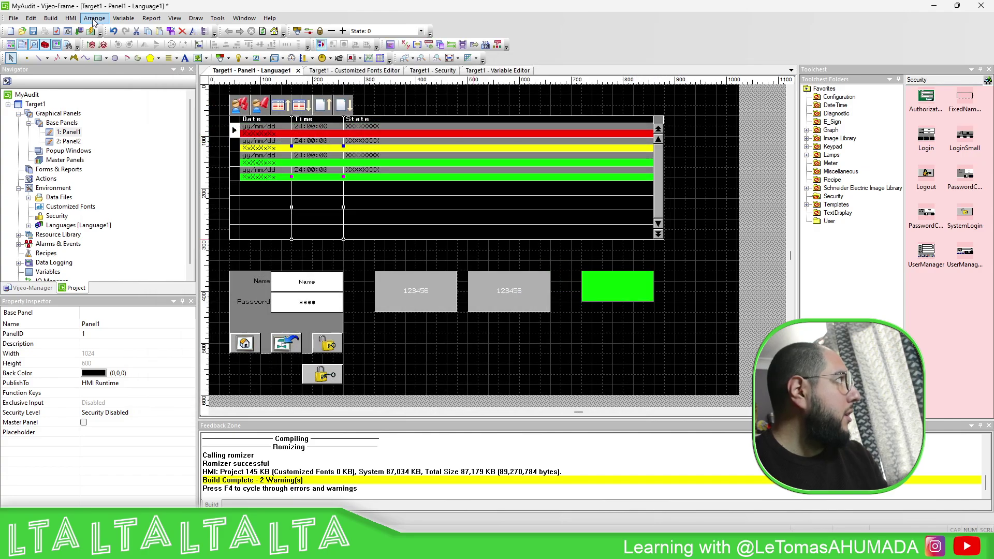
{"action": "left_click", "coordinate": [91, 31]}
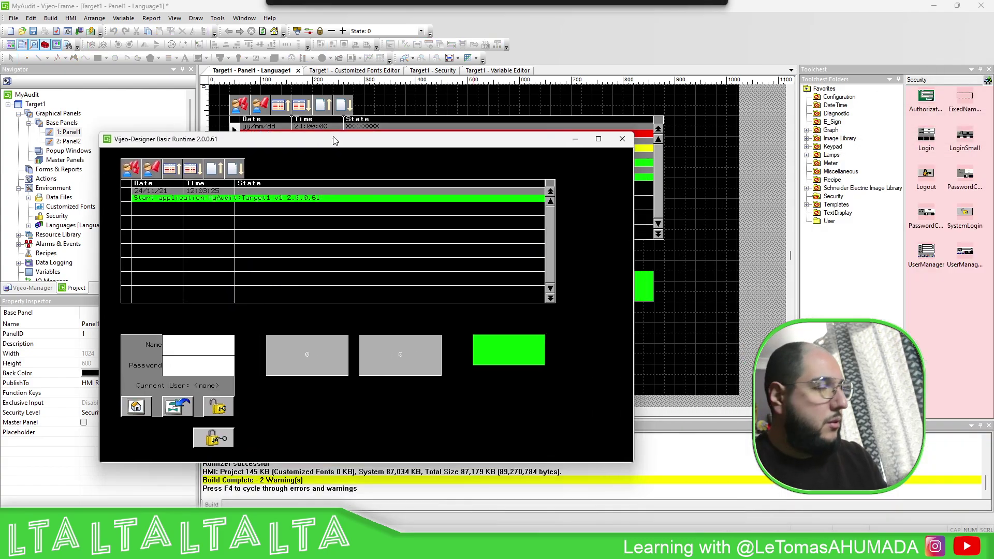
{"action": "left_click_drag", "start_coordinate": [357, 139], "coordinate": [444, 57]}
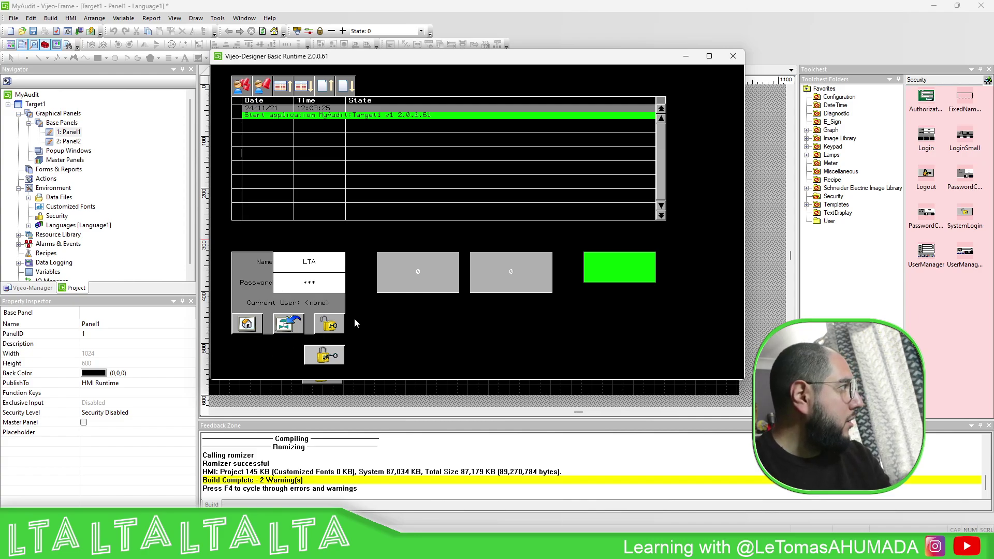
{"action": "left_click", "coordinate": [332, 327]}
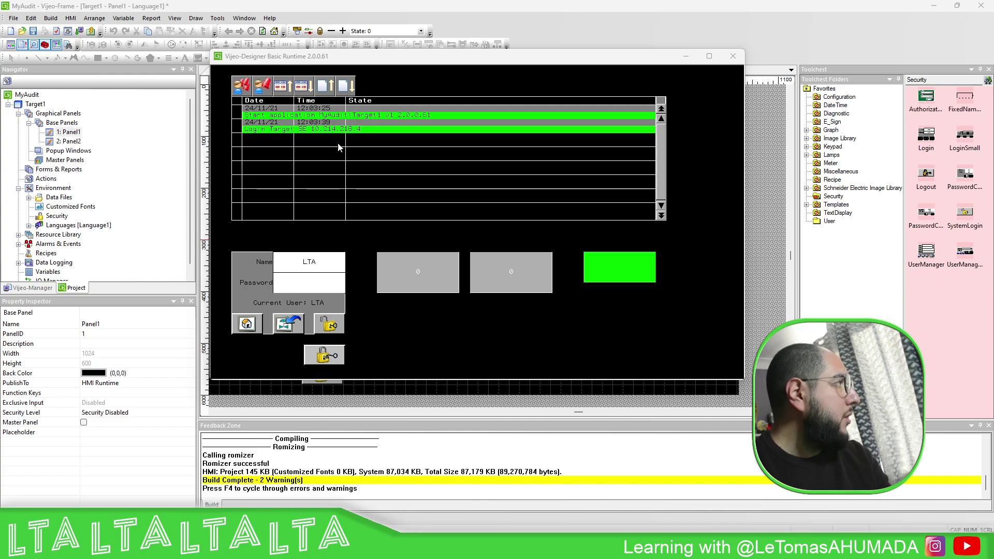
{"action": "left_click", "coordinate": [332, 354]}
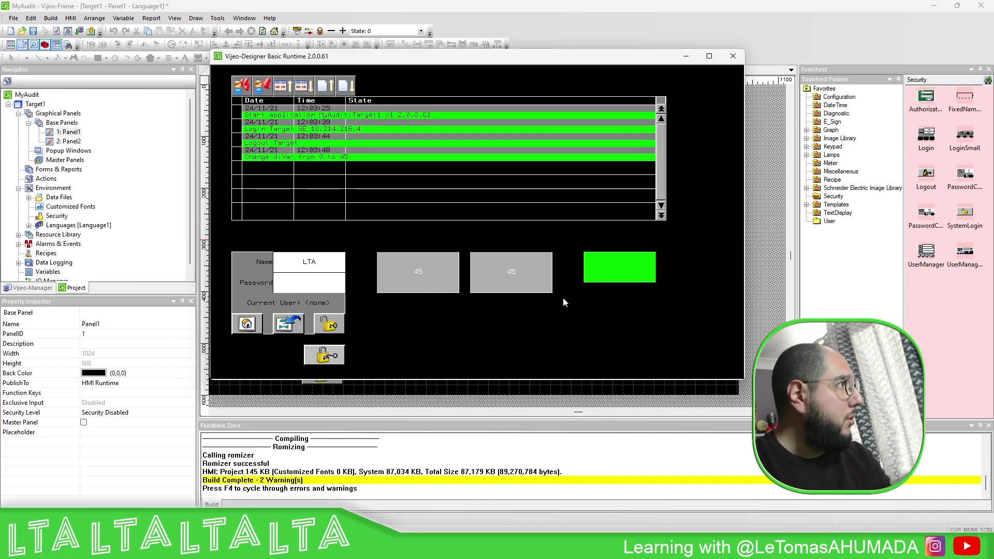
{"action": "left_click", "coordinate": [733, 56]}
- Assign the variable diVar_Nologs to the second numeric display on Panel1
{"action": "left_click", "coordinate": [503, 287]}
{"action": "double_click", "coordinate": [503, 288]}
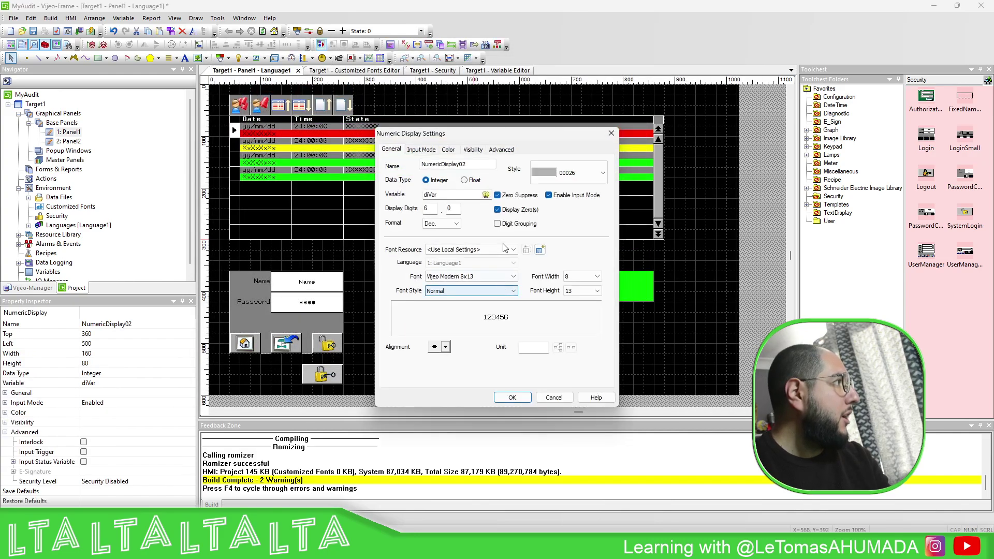
{"action": "left_click", "coordinate": [485, 194]}
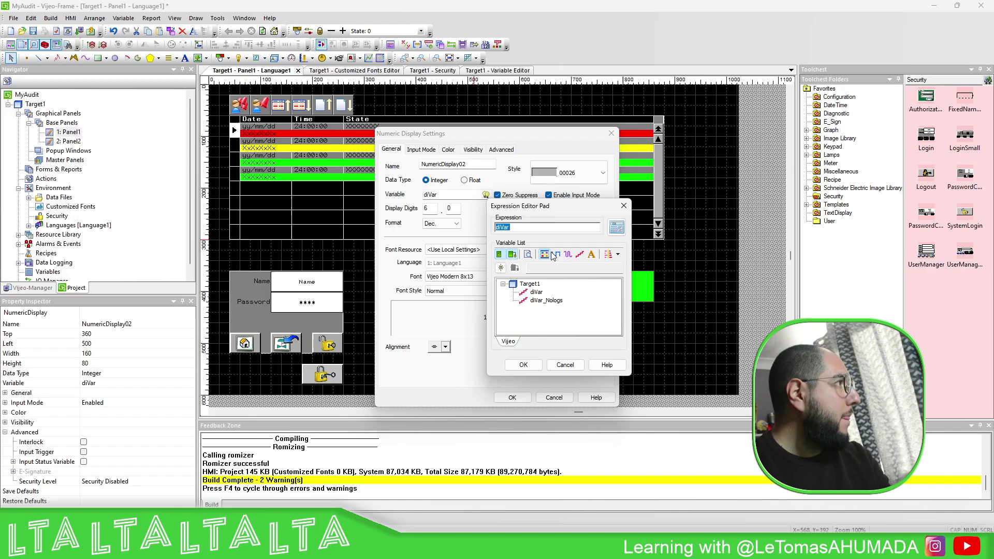
{"action": "left_click", "coordinate": [555, 301]}
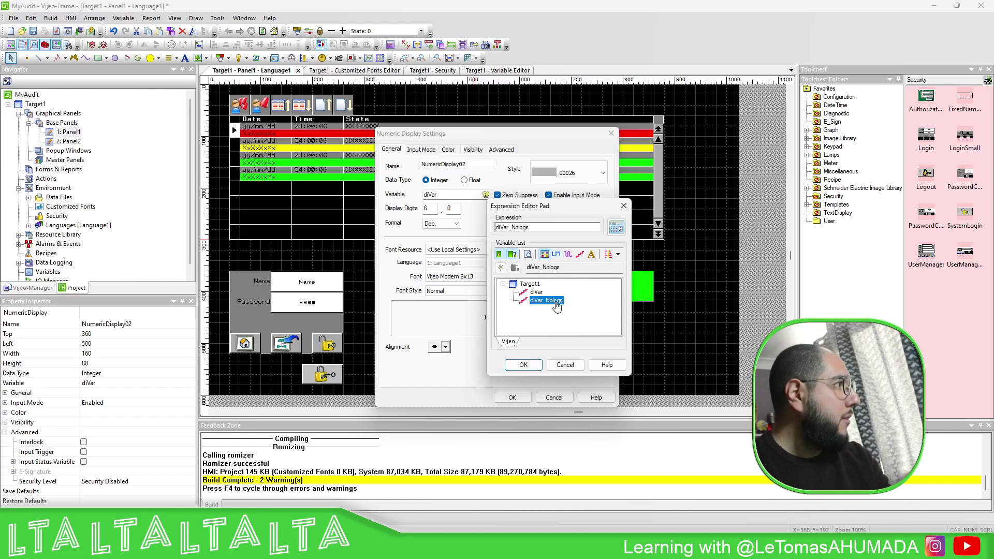
{"action": "left_click", "coordinate": [528, 366]}
{"action": "left_click", "coordinate": [512, 398]}
{"action": "left_click", "coordinate": [374, 271]}
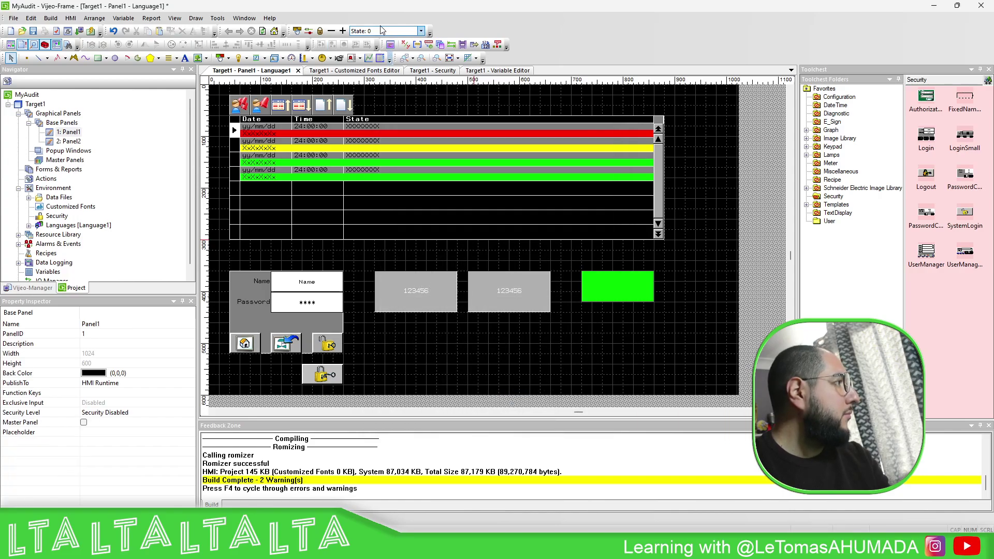
- Simulate the project, enter 46 in the first numeric display and 78 in the second, and close the runtime
{"action": "left_click", "coordinate": [91, 31]}
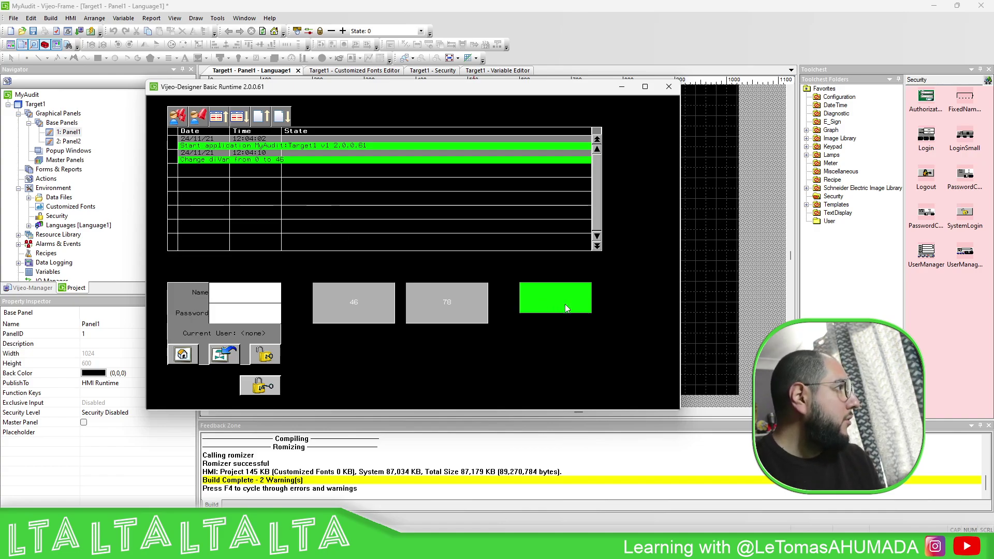
{"action": "left_click", "coordinate": [669, 86]}
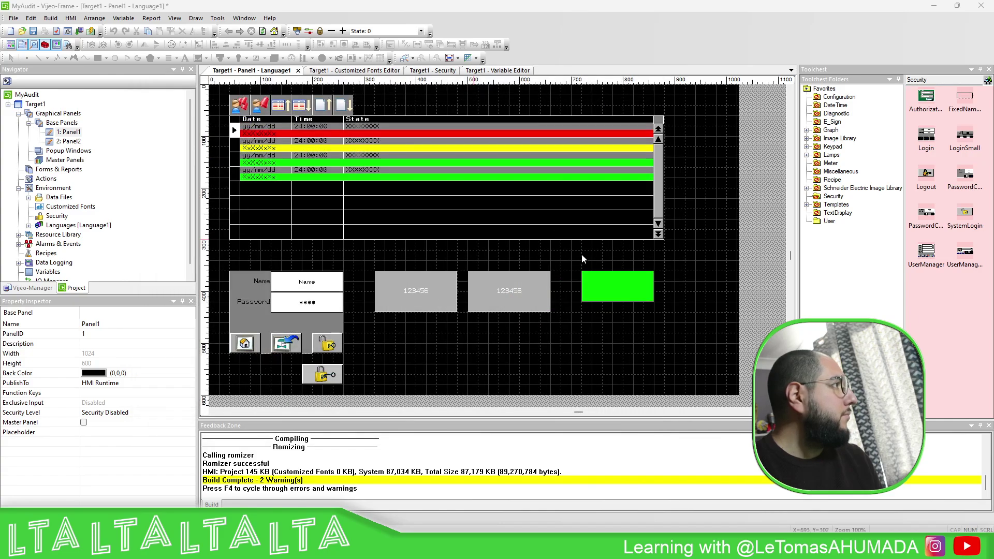
- Update the target Panel ID of the Change Panel operation on Panel1's green switch and apply it
{"action": "left_click", "coordinate": [625, 288]}
{"action": "double_click", "coordinate": [625, 287]}
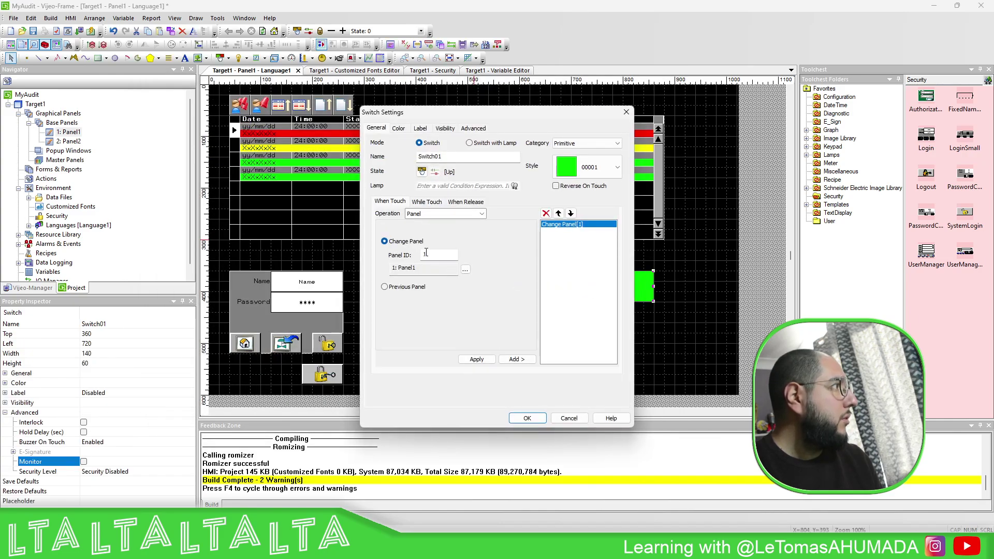
{"action": "double_click", "coordinate": [426, 254]}
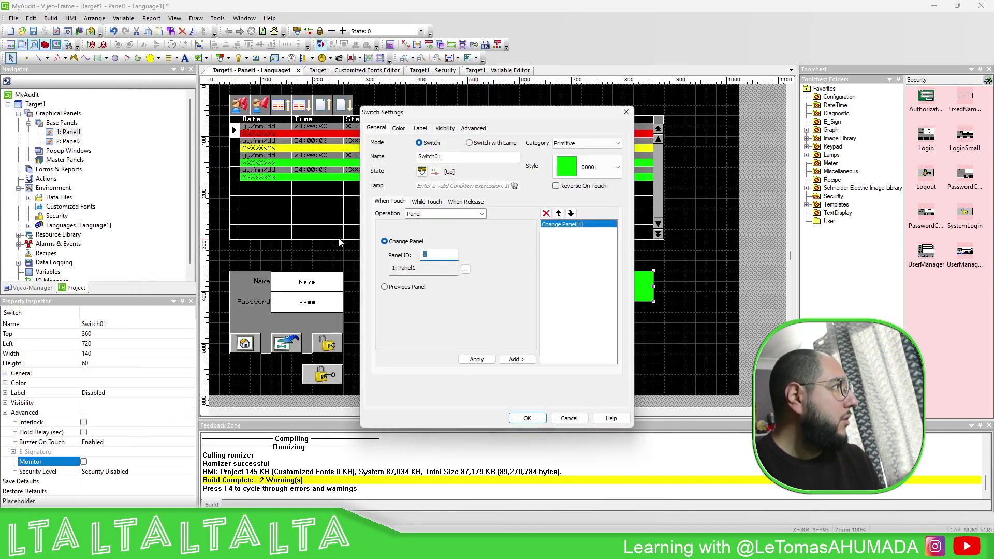
{"action": "left_click", "coordinate": [477, 359]}
{"action": "left_click", "coordinate": [526, 419]}
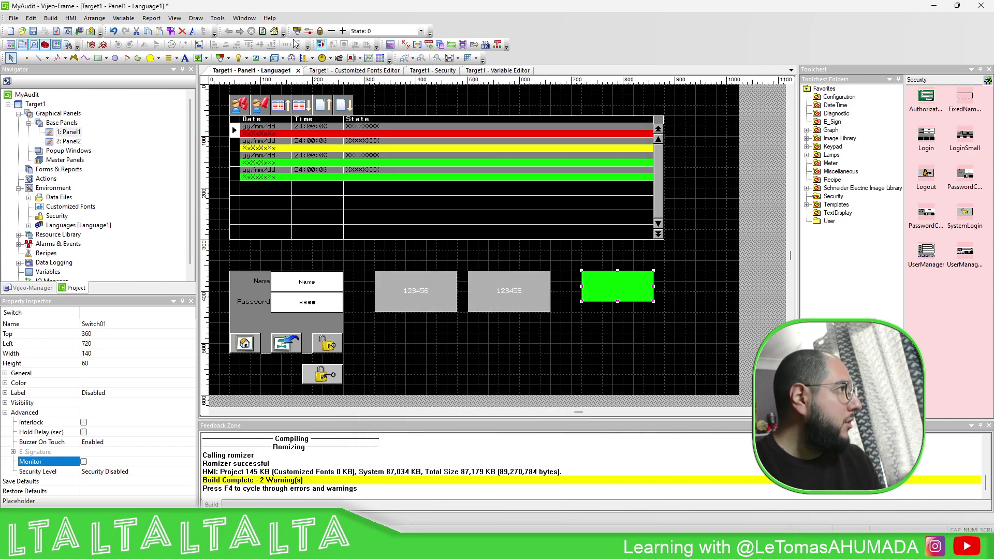
- Simulate the project, enter 78, 100 and 45 in turn in the first numeric display, and test the panel-change switches
{"action": "left_click", "coordinate": [90, 31]}
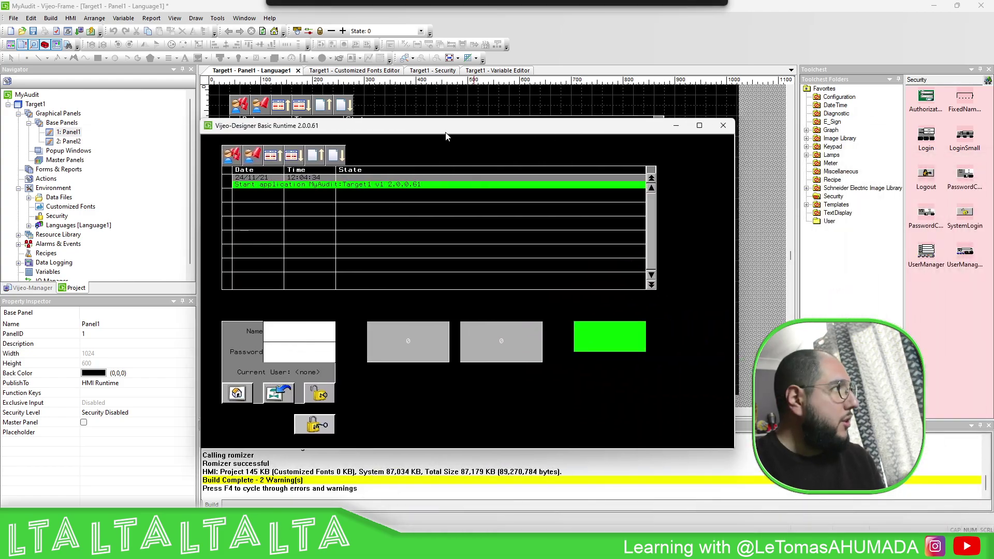
{"action": "left_click", "coordinate": [413, 362]}
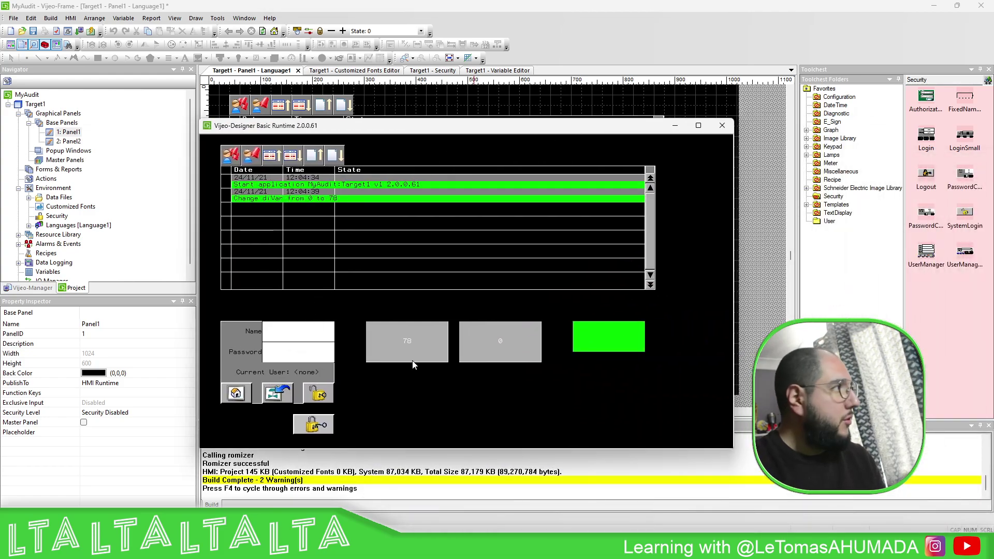
{"action": "left_click", "coordinate": [373, 349]}
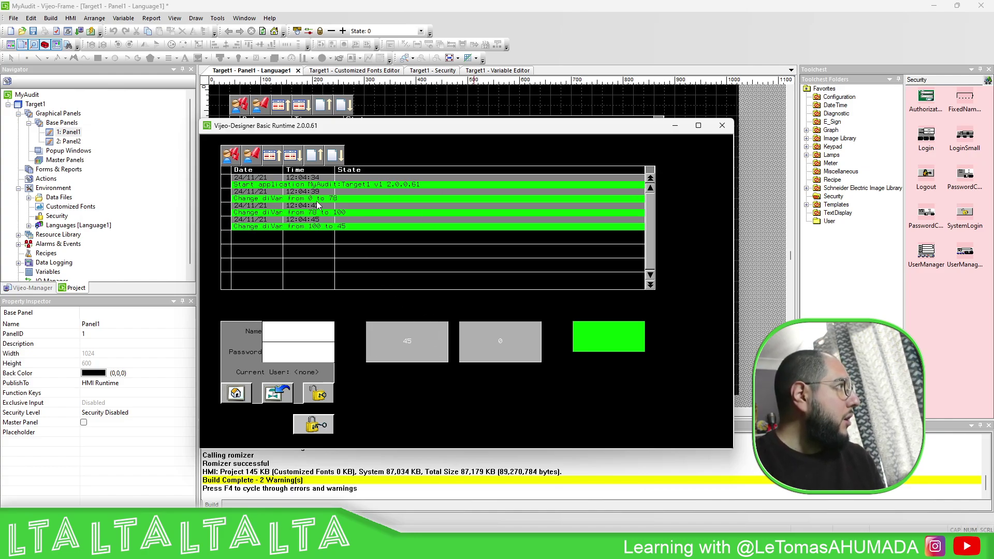
{"action": "left_click", "coordinate": [610, 346]}
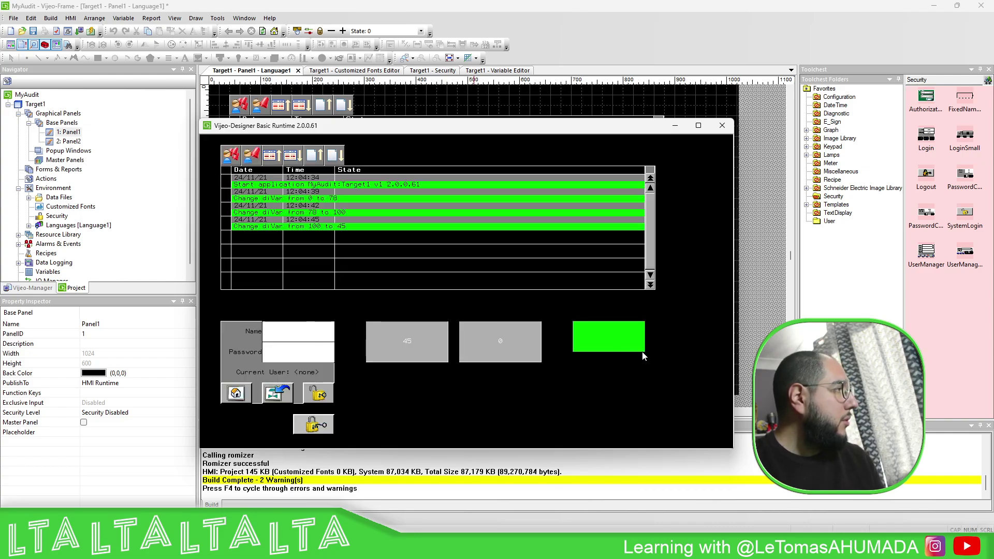
{"action": "left_click", "coordinate": [623, 343]}
{"action": "left_click", "coordinate": [334, 321]}
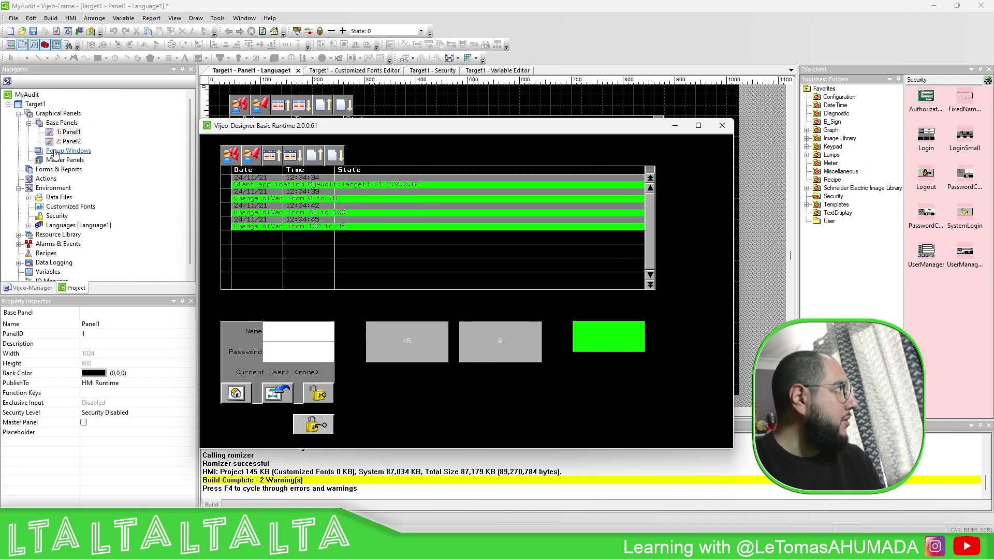
- Create a new event group under the project's Alarms & Events
{"action": "scroll", "coordinate": [39, 246], "scroll_direction": "down", "scroll_amount": 1}
{"action": "double_click", "coordinate": [57, 234]}
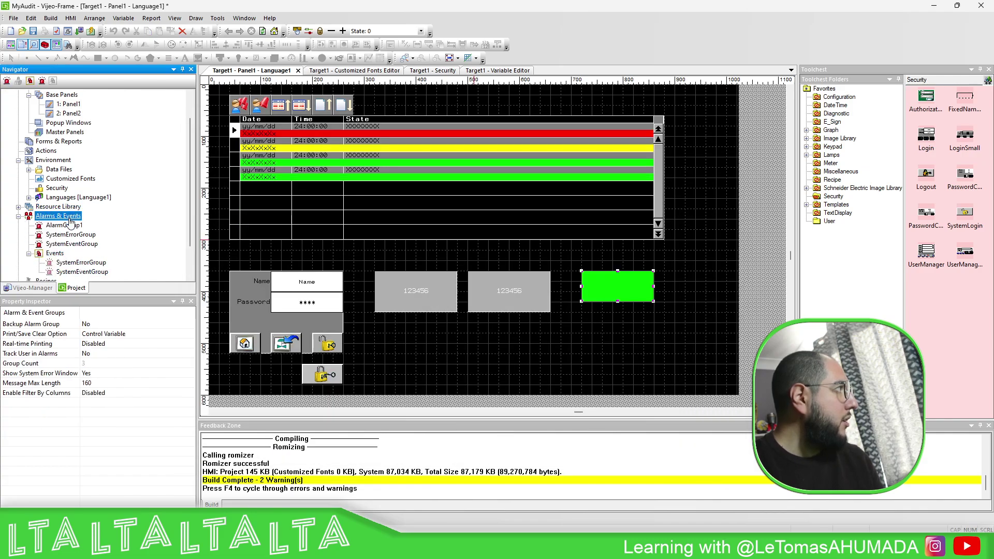
{"action": "right_click", "coordinate": [69, 217]}
{"action": "mouse_move", "coordinate": [171, 249]}
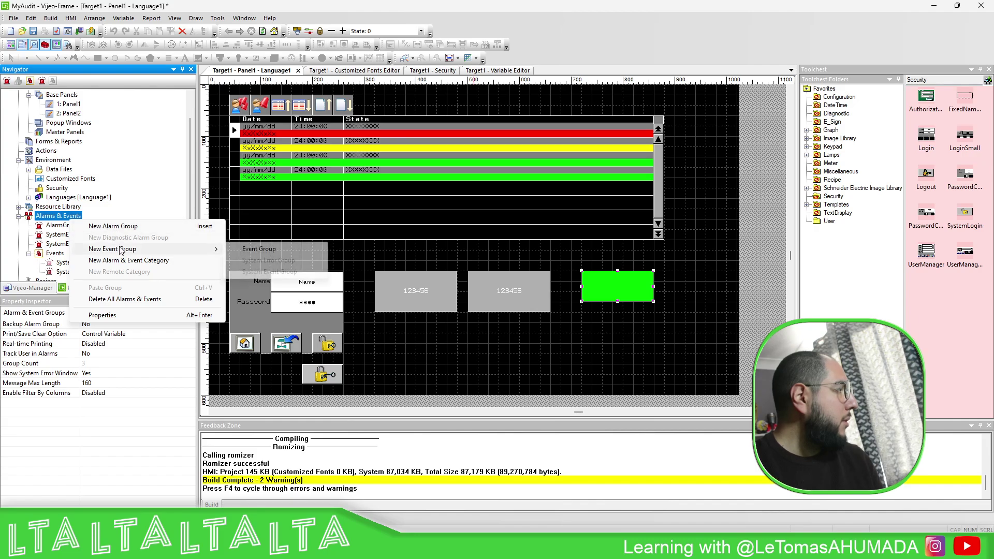
{"action": "left_click", "coordinate": [268, 249]}
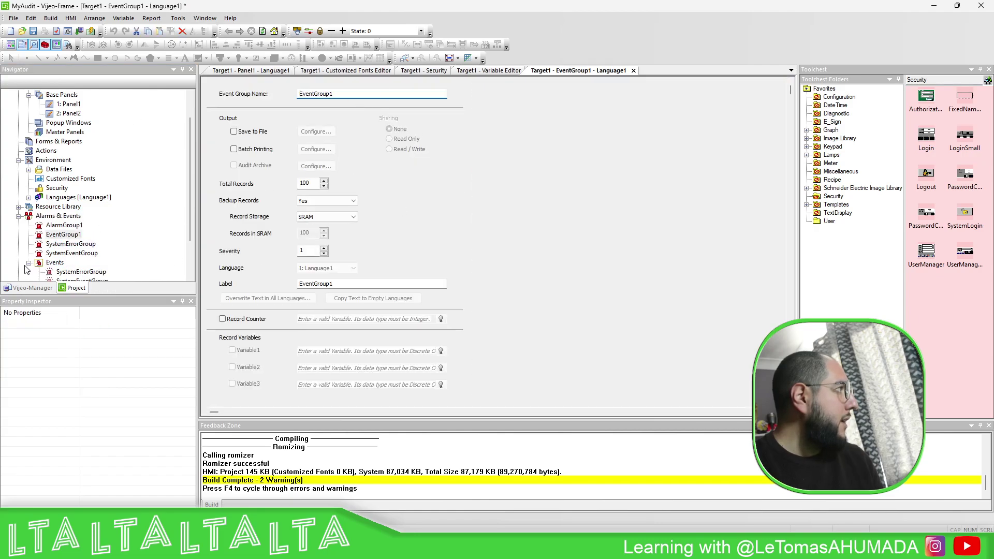
{"action": "double_click", "coordinate": [54, 262]}
{"action": "right_click", "coordinate": [56, 263]}
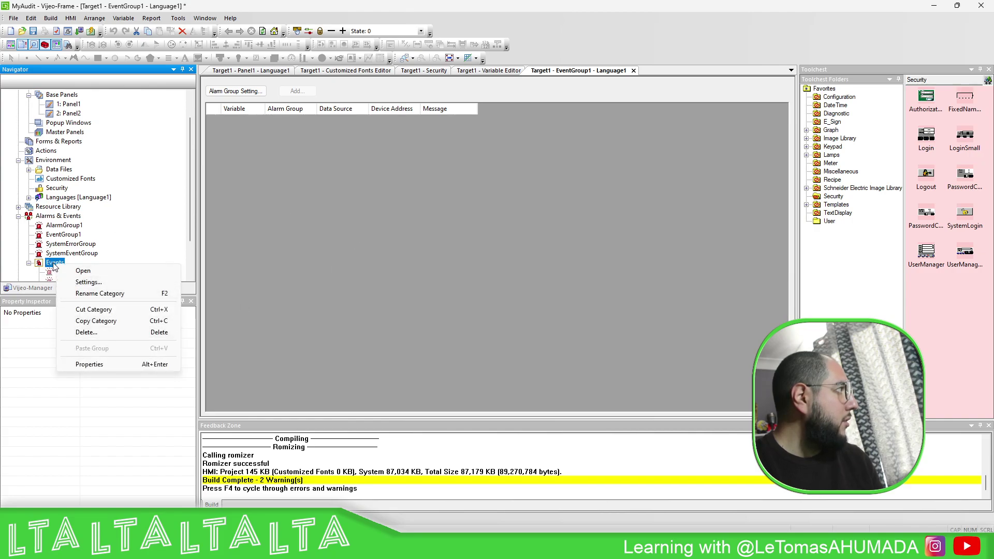
{"action": "left_click", "coordinate": [88, 282]}
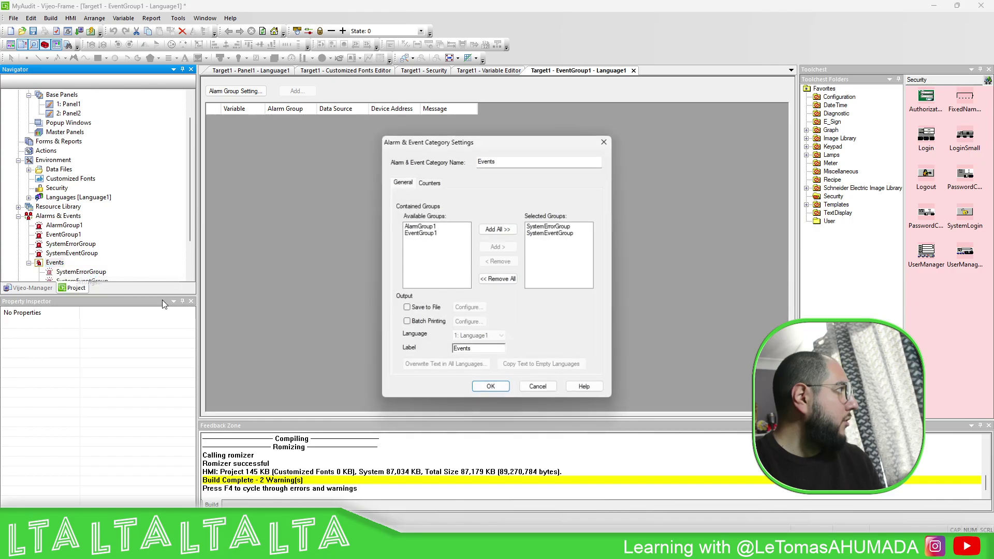
{"action": "left_click", "coordinate": [421, 234]}
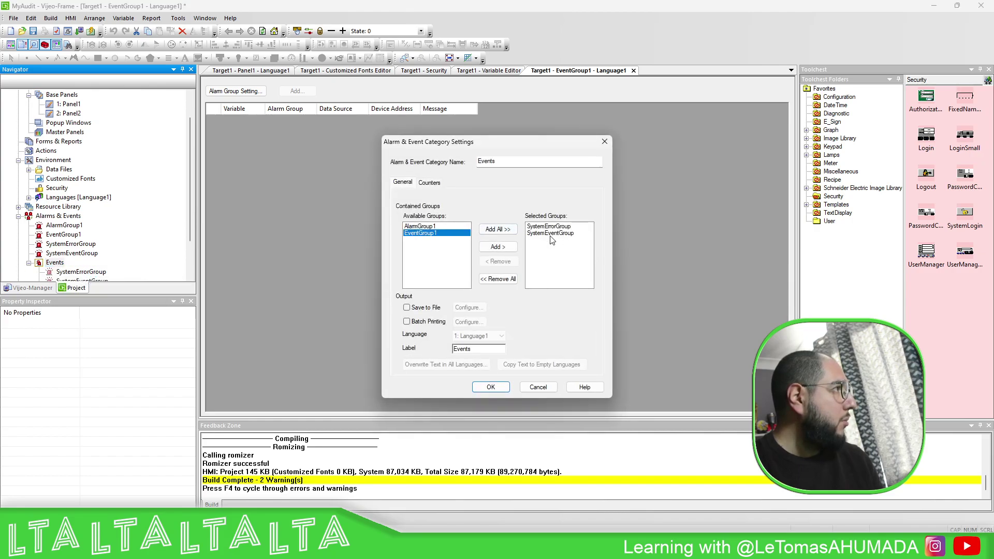
{"action": "left_click", "coordinate": [498, 246]}
{"action": "left_click", "coordinate": [604, 141]}
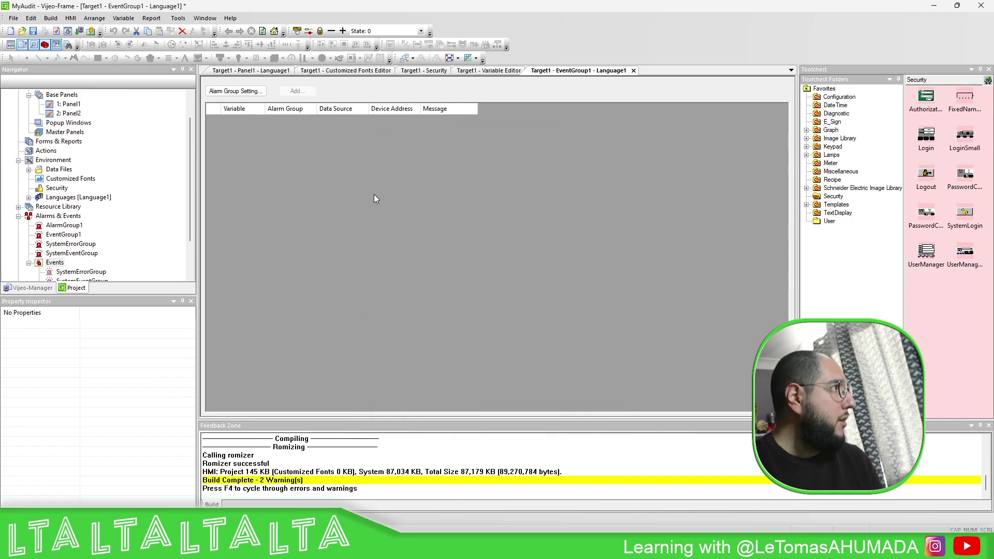
- Create a three-state text resource for message displays from an Event Message operation in the settings of Panel1's green switch
{"action": "left_click", "coordinate": [270, 74]}
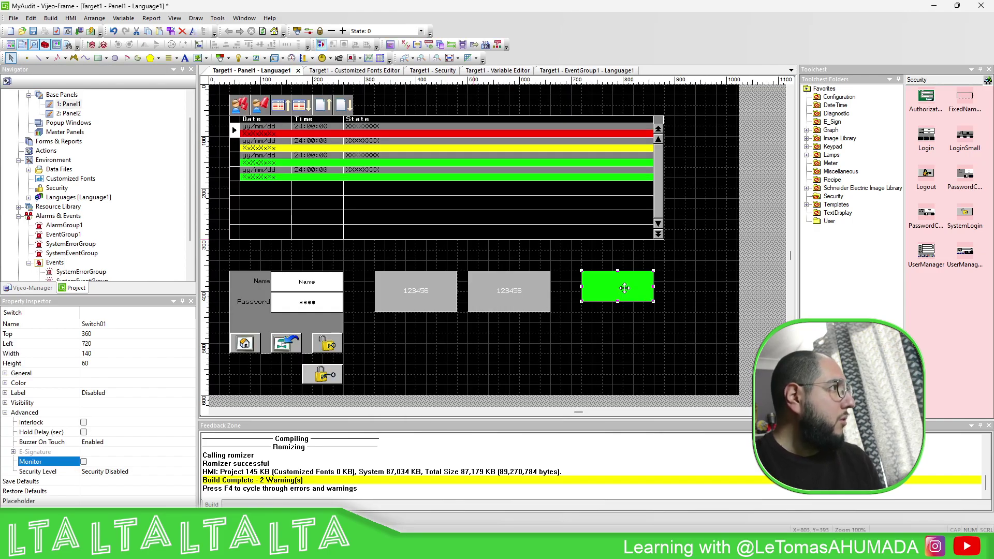
{"action": "double_click", "coordinate": [624, 288]}
{"action": "left_click", "coordinate": [481, 213]}
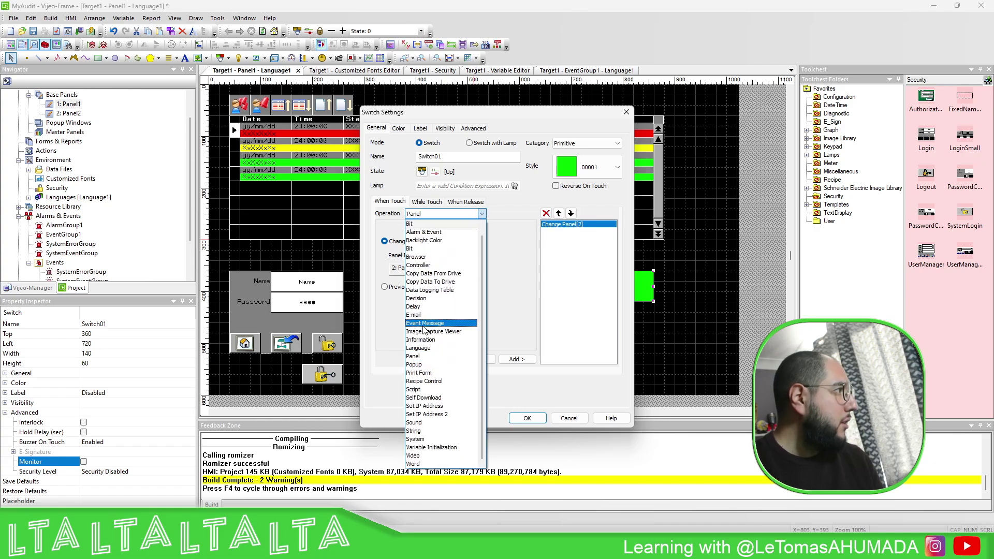
{"action": "left_click", "coordinate": [424, 323]}
{"action": "left_click", "coordinate": [455, 257]}
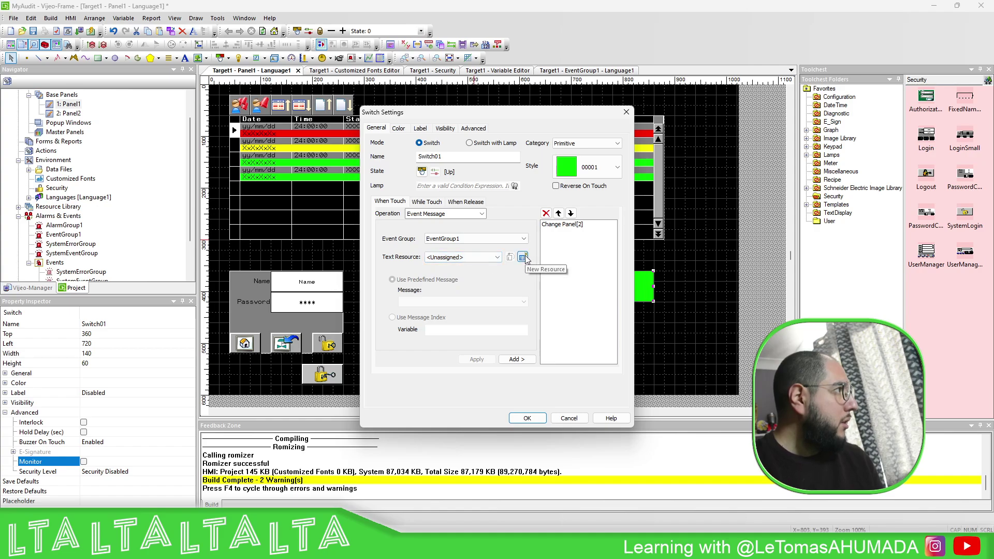
{"action": "left_click", "coordinate": [522, 258]}
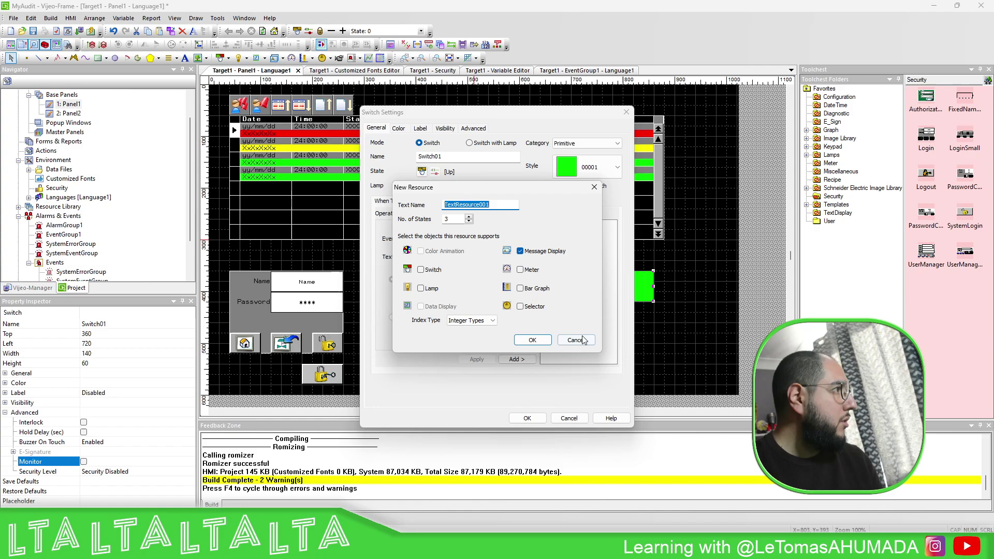
{"action": "left_click", "coordinate": [547, 342]}
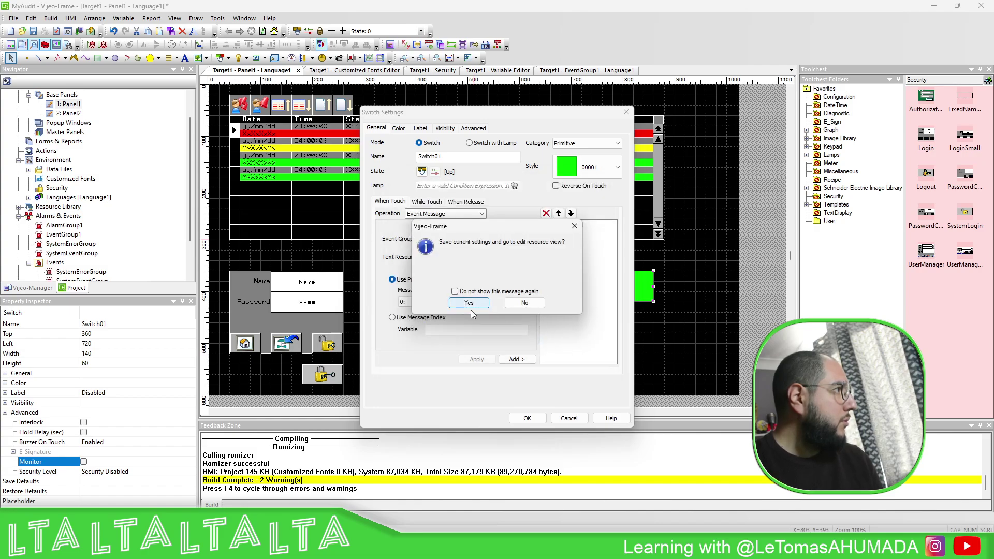
{"action": "left_click", "coordinate": [524, 303]}
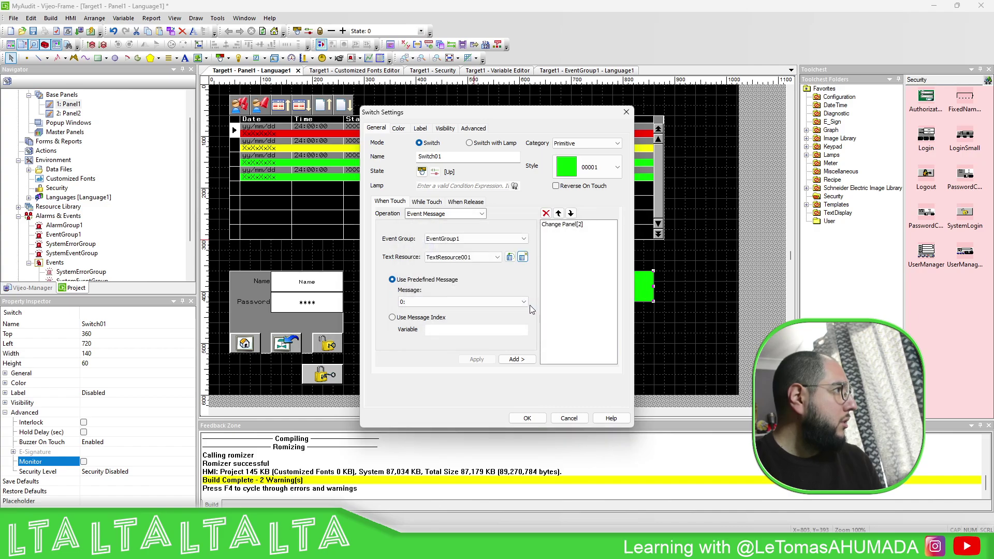
{"action": "left_click", "coordinate": [464, 302]}
{"action": "left_click", "coordinate": [459, 302]}
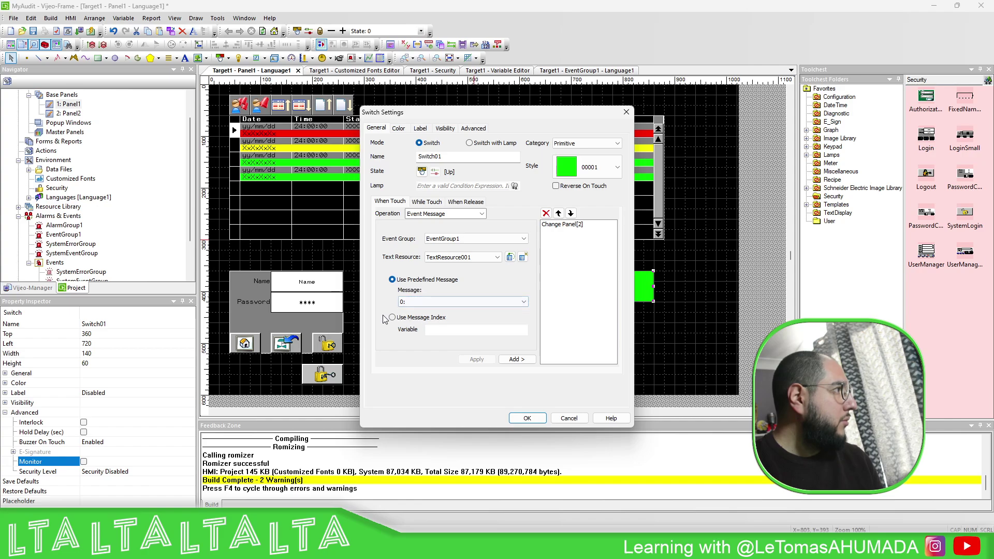
{"action": "left_click", "coordinate": [460, 301]}
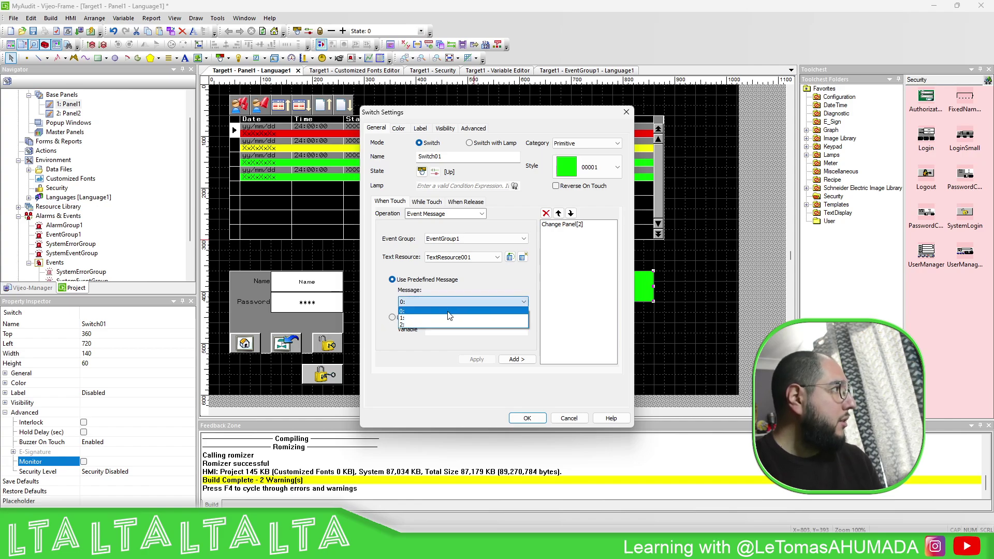
{"action": "left_click", "coordinate": [460, 311]}
- Edit TextResource001, labelling state 0 "Change Panel 2" and state 1 "Change Panel 1"
{"action": "left_click", "coordinate": [509, 257]}
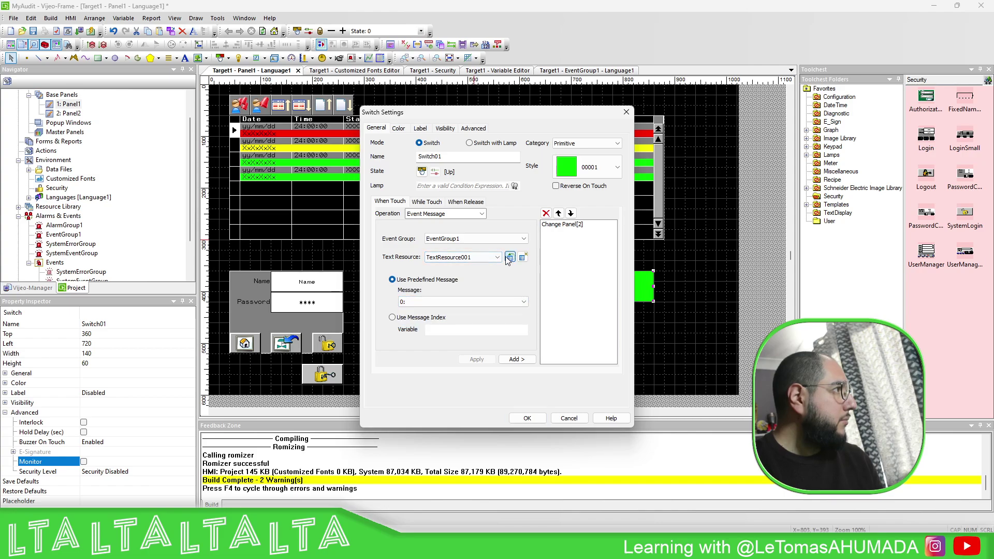
{"action": "left_click", "coordinate": [469, 302]}
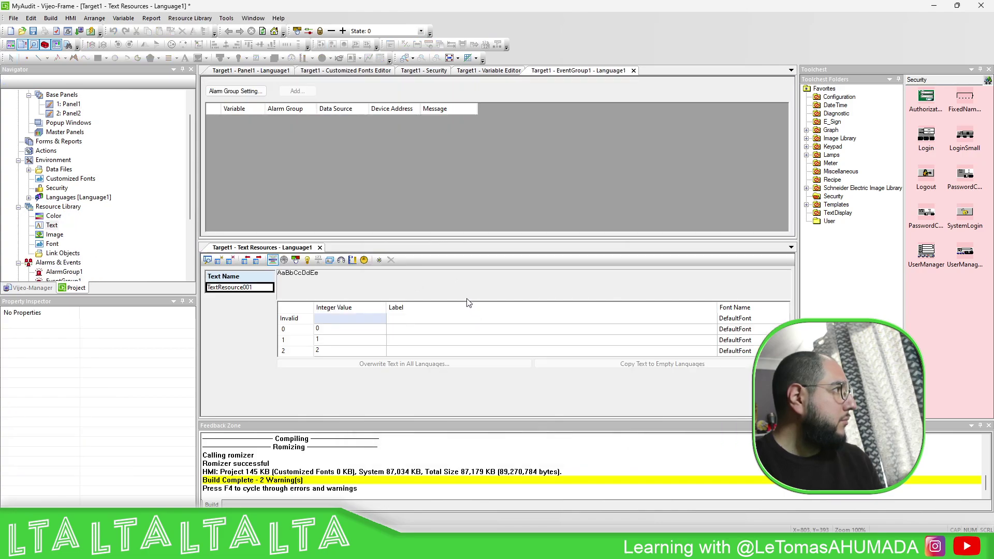
{"action": "left_click", "coordinate": [404, 330]}
{"action": "left_click", "coordinate": [405, 330]}
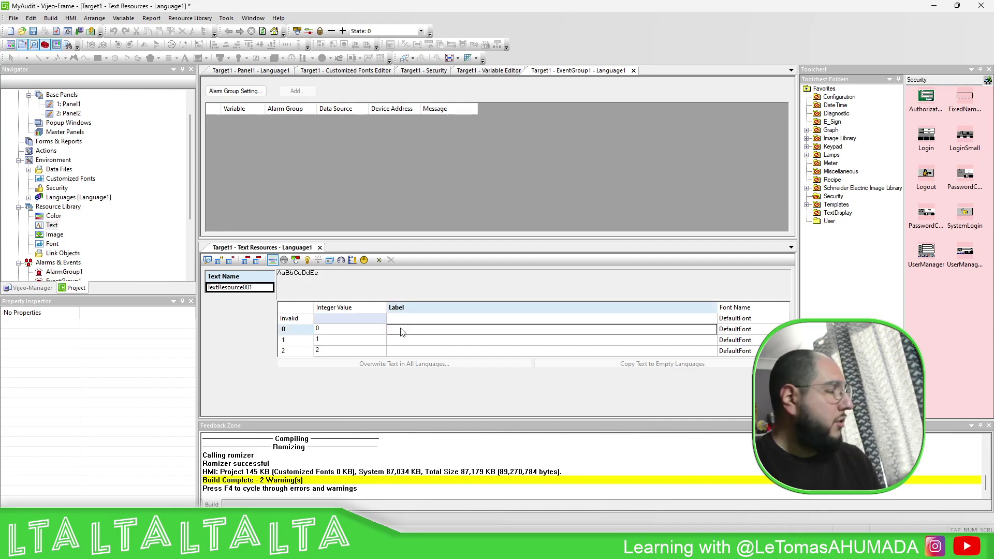
{"action": "type", "text": "Change Panel 2"}
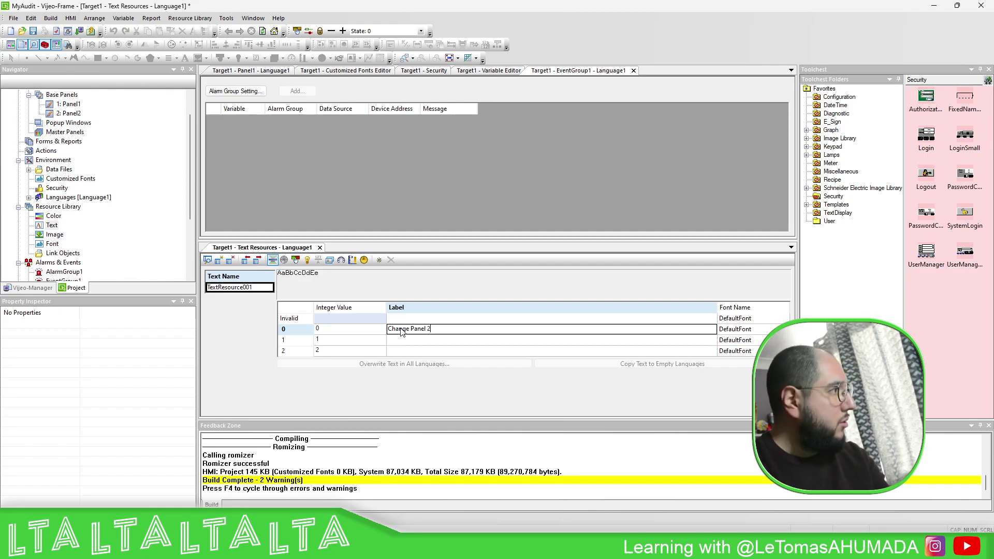
{"action": "key", "text": "Return"}
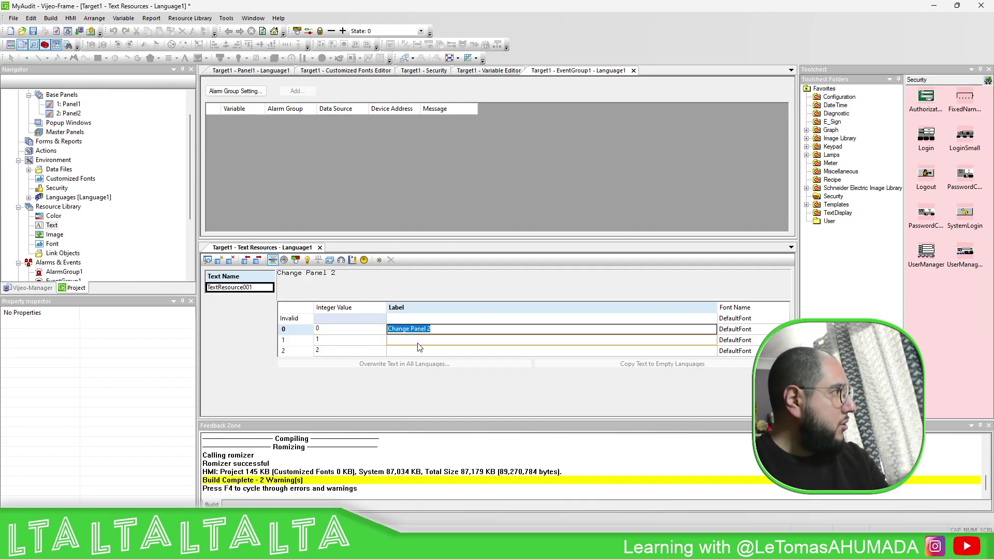
{"action": "left_click", "coordinate": [422, 340]}
{"action": "key", "text": "ctrl+v"}
{"action": "type", "text": "1"}
{"action": "key", "text": "Return"}
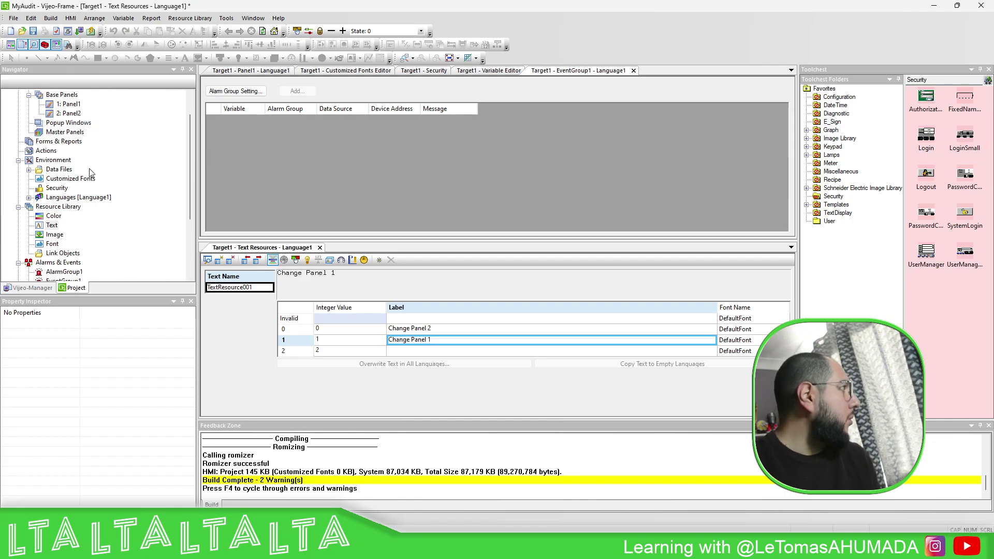
- Add an Event Message operation to Panel1's green switch with EventGroup1, TextResource001 and predefined message "0: Change Panel 2"
{"action": "left_click", "coordinate": [256, 71]}
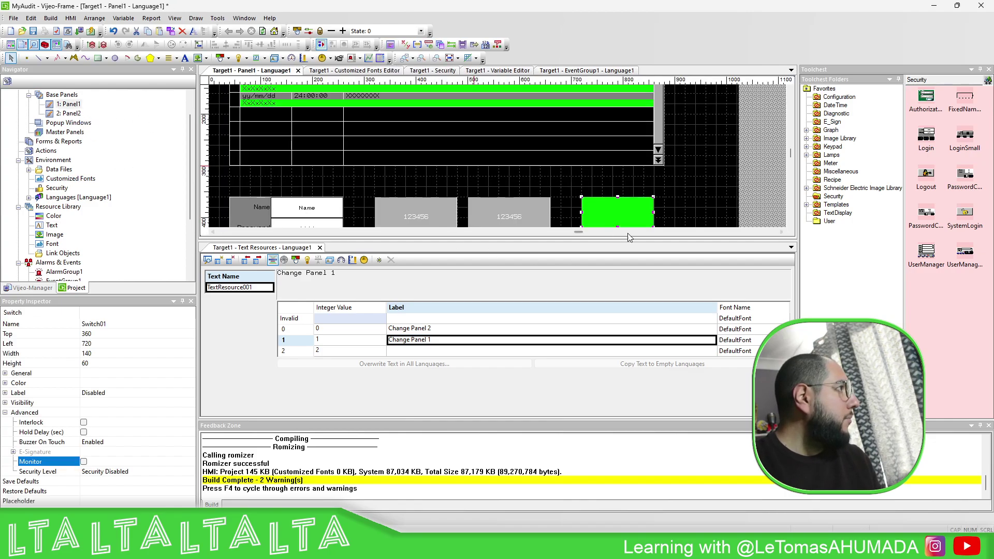
{"action": "double_click", "coordinate": [626, 212]}
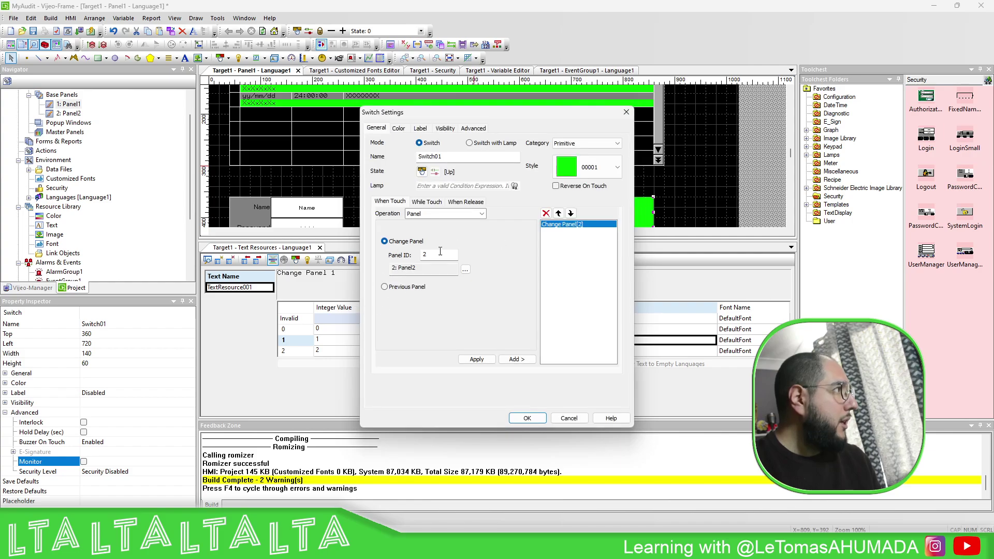
{"action": "left_click", "coordinate": [481, 213]}
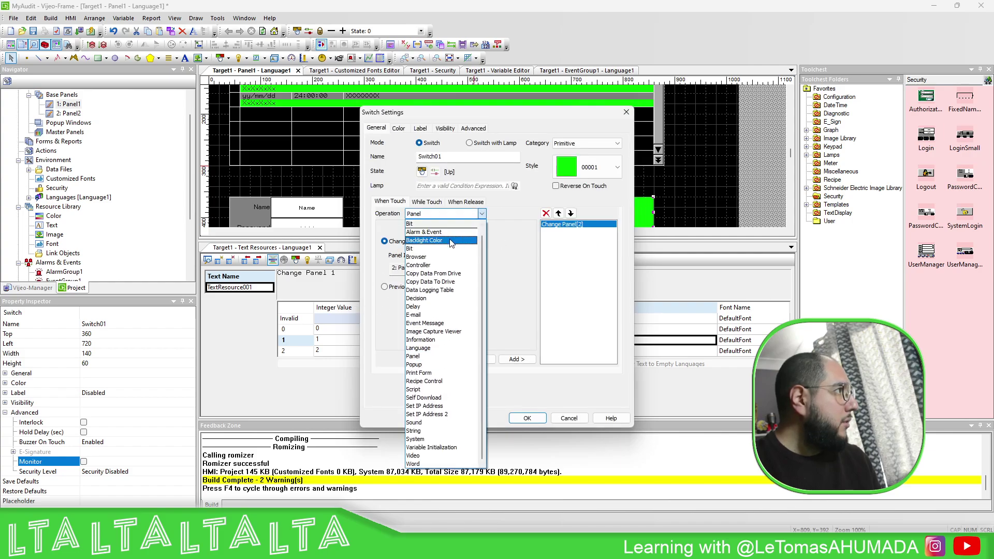
{"action": "left_click", "coordinate": [422, 323]}
{"action": "left_click", "coordinate": [459, 273]}
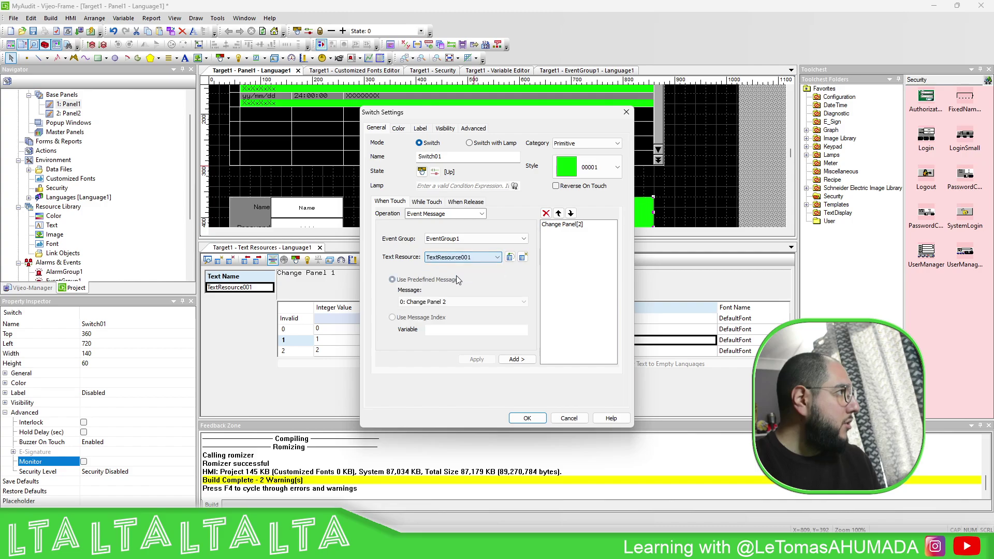
{"action": "left_click", "coordinate": [466, 302]}
{"action": "left_click", "coordinate": [469, 309]}
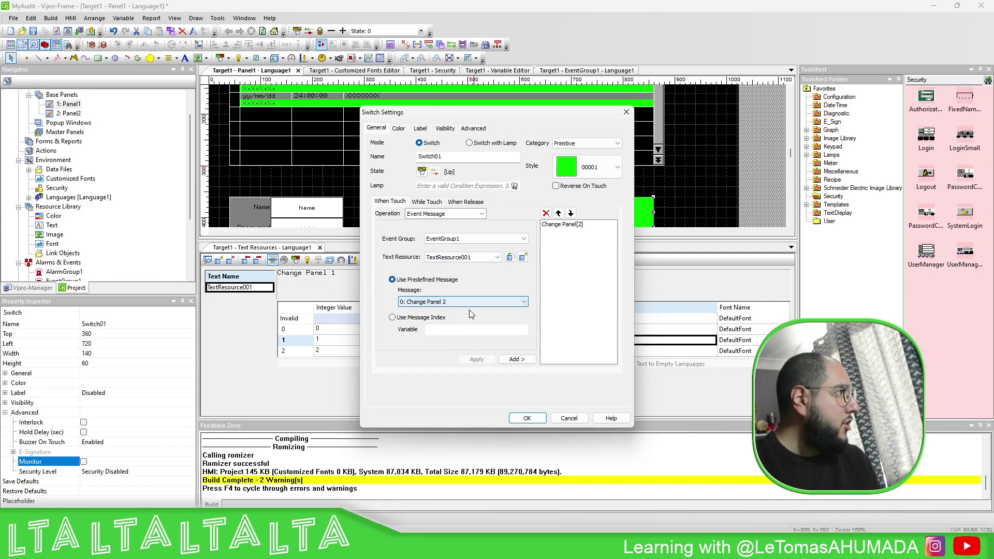
{"action": "left_click", "coordinate": [527, 360]}
{"action": "left_click", "coordinate": [533, 417]}
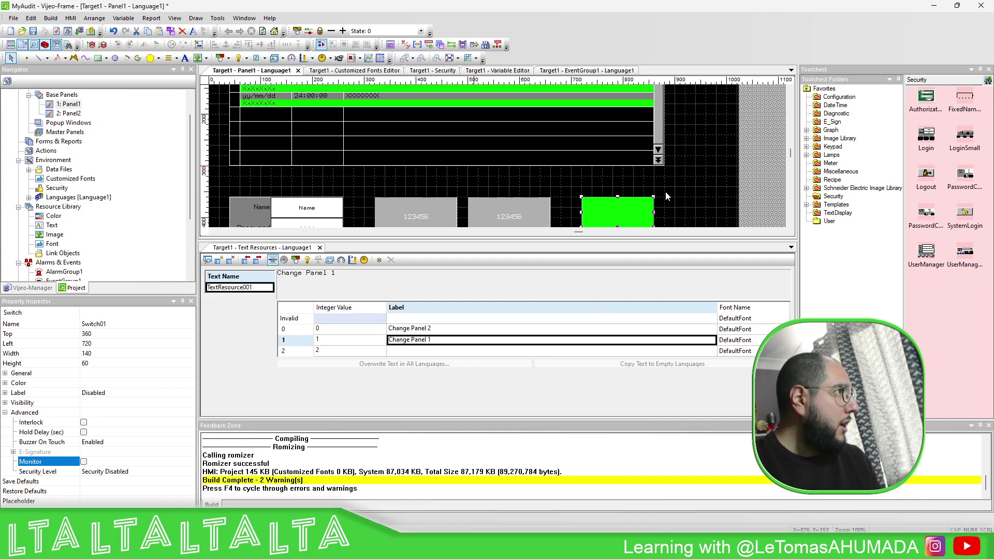
- Add an Event Message operation to Panel2's green switch with EventGroup1, TextResource001 and predefined message "1: Change Panel 1"
{"action": "left_click", "coordinate": [72, 114]}
{"action": "double_click", "coordinate": [71, 113]}
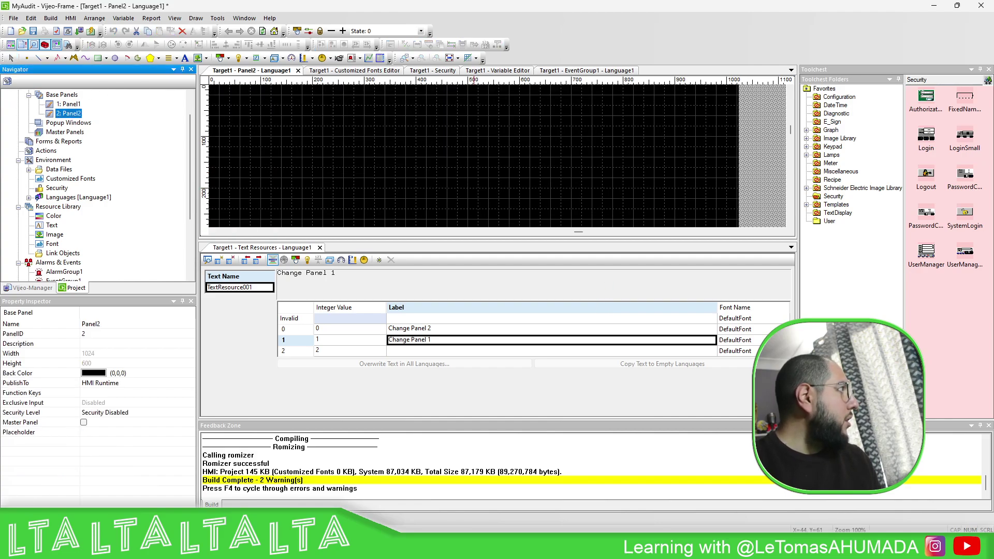
{"action": "scroll", "coordinate": [324, 140], "scroll_direction": "down", "scroll_amount": 2}
{"action": "double_click", "coordinate": [326, 199]}
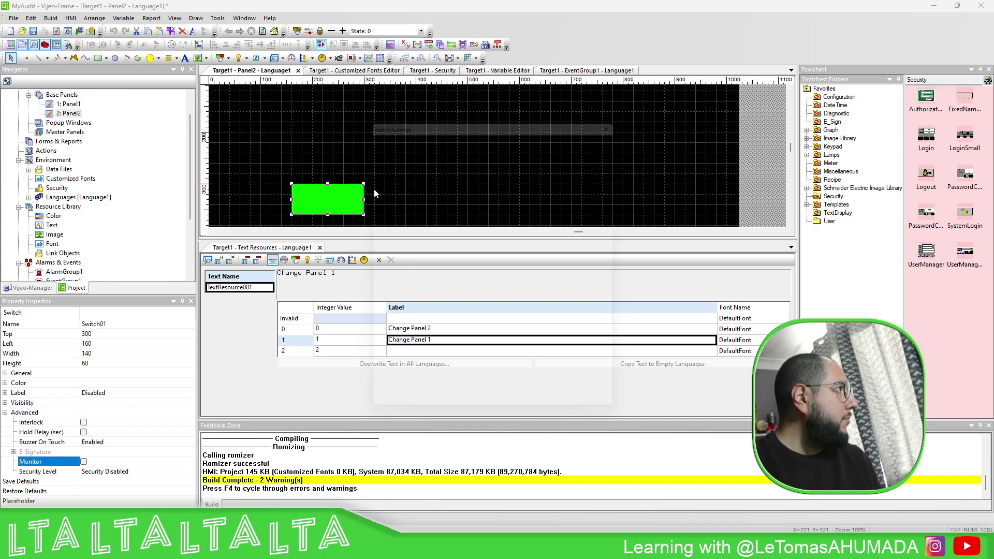
{"action": "left_click", "coordinate": [481, 214]}
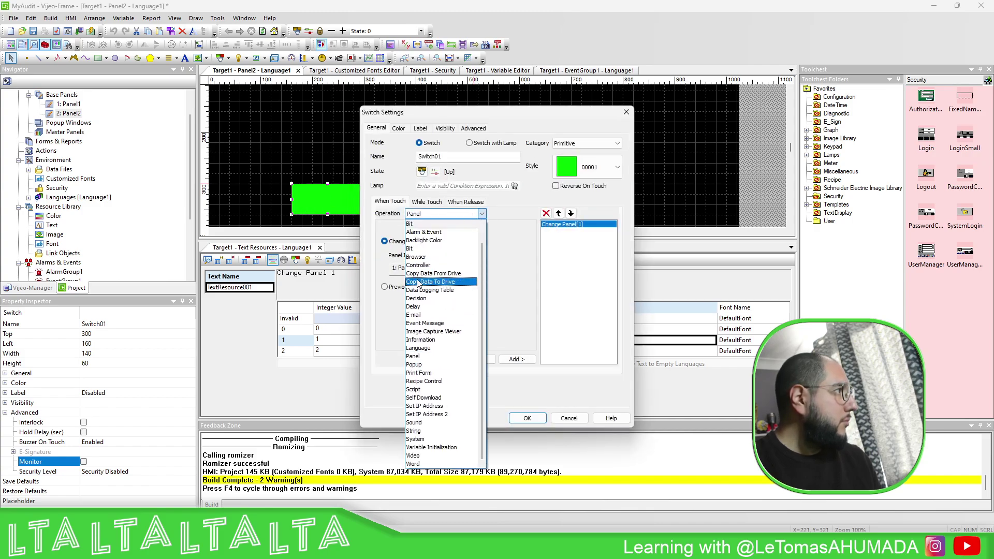
{"action": "left_click", "coordinate": [426, 324]}
{"action": "left_click", "coordinate": [482, 257]}
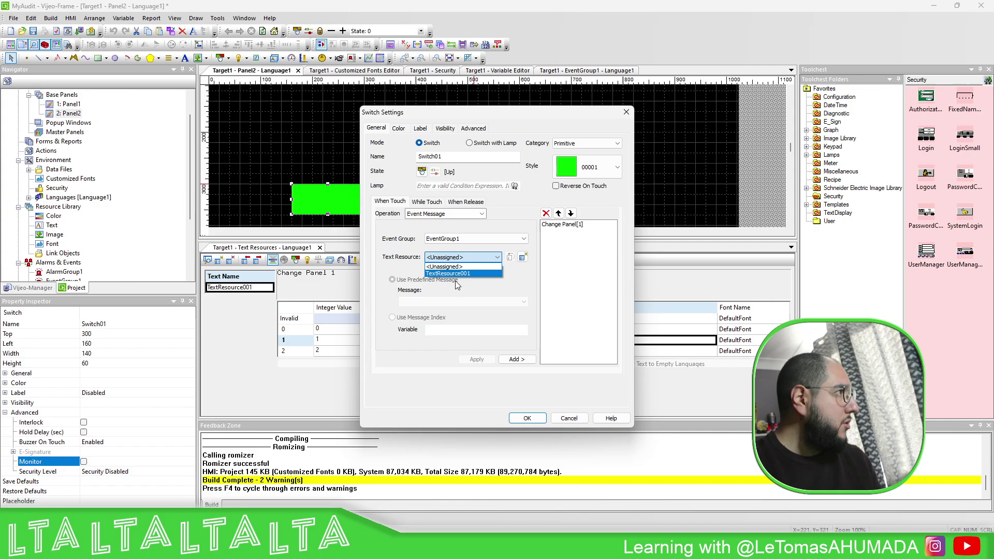
{"action": "left_click", "coordinate": [449, 273]}
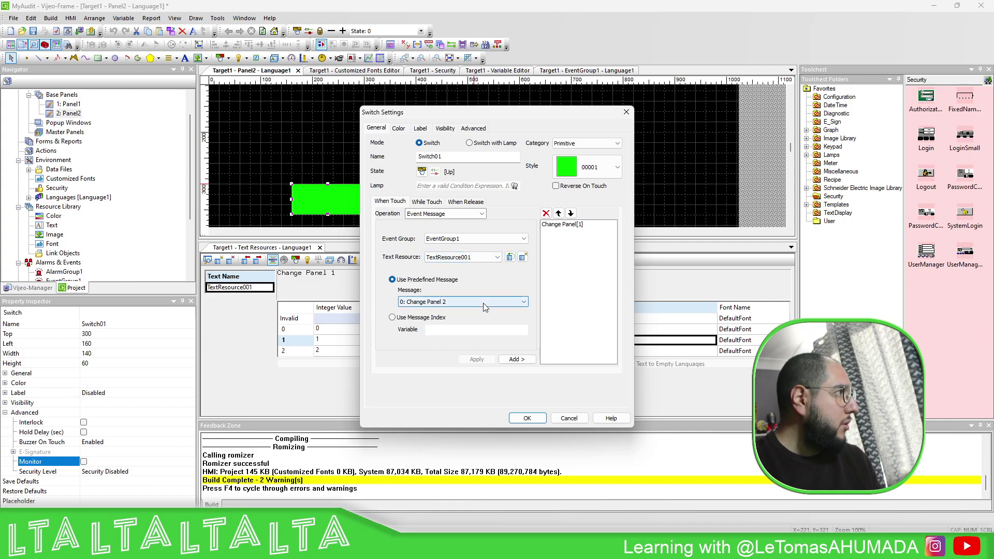
{"action": "left_click", "coordinate": [482, 303]}
{"action": "left_click", "coordinate": [442, 319]}
{"action": "left_click", "coordinate": [523, 360]}
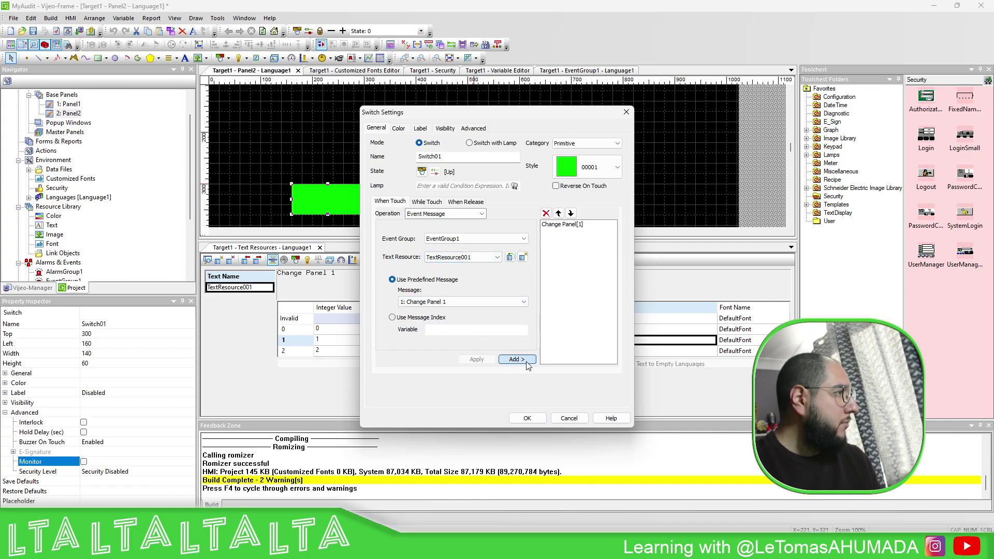
{"action": "left_click", "coordinate": [527, 418]}
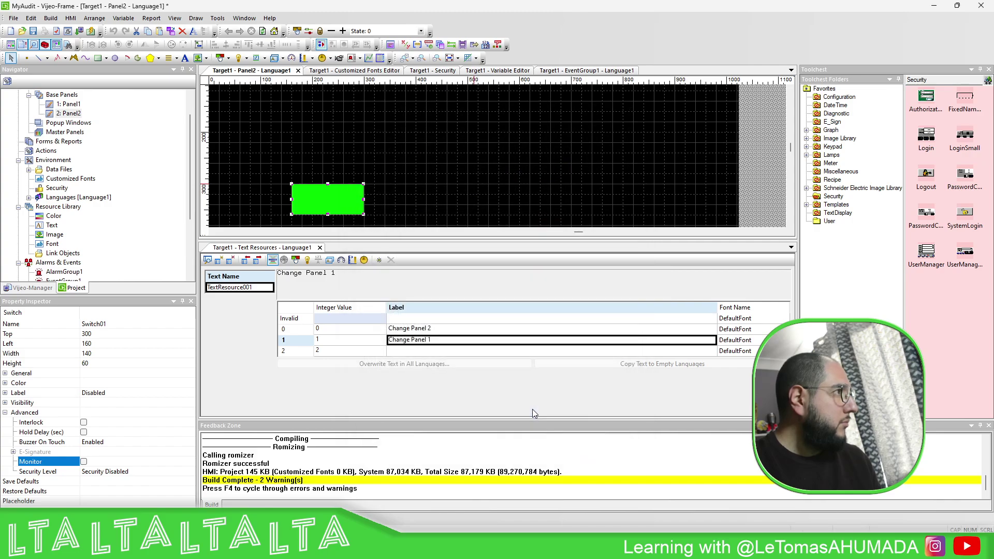
- Reword TextResource001's labels to "Change to Panel 2 from Panel 1" for state 0 and "Change to Panel 1 from Panel 2" for state 1
{"action": "left_click", "coordinate": [444, 333]}
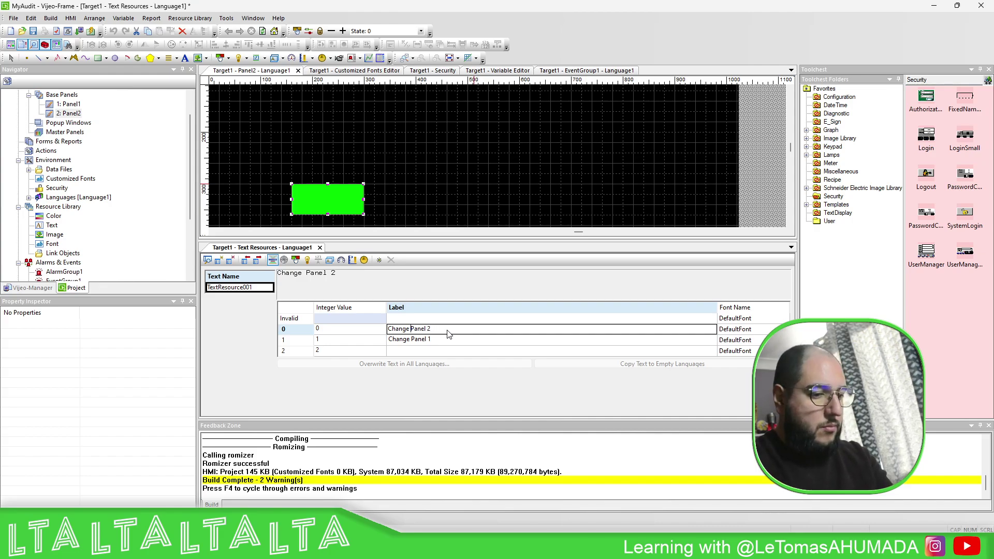
{"action": "type", "text": "to"}
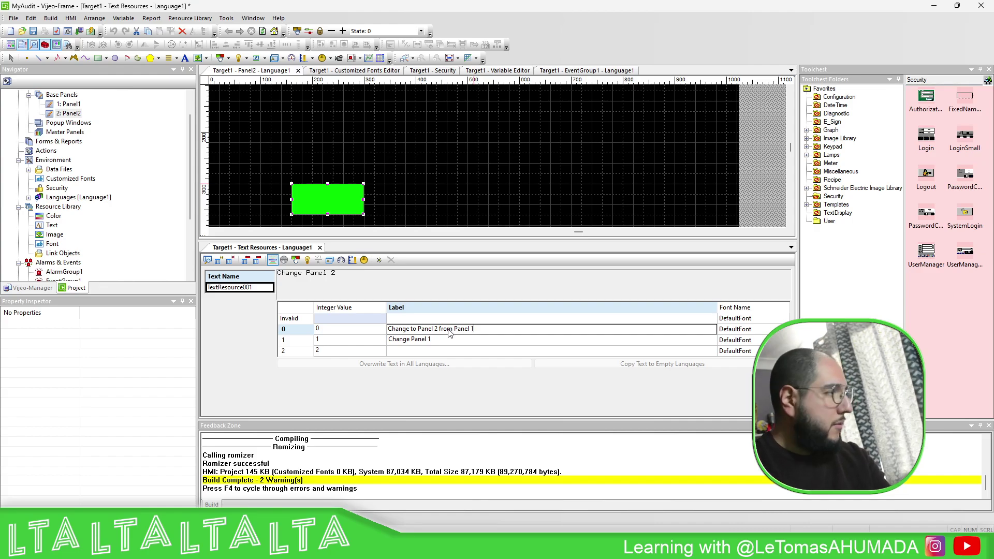
{"action": "left_click", "coordinate": [419, 341]}
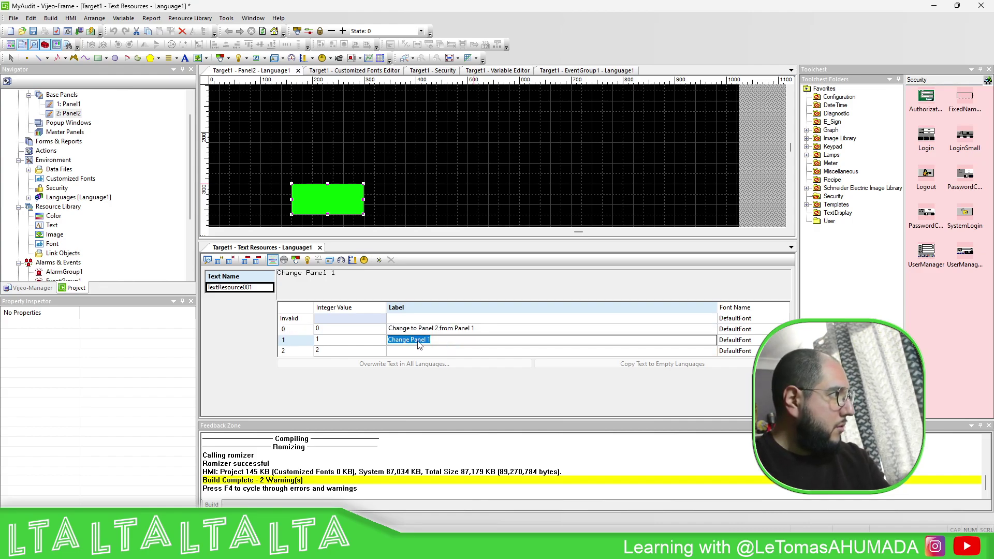
{"action": "left_click", "coordinate": [413, 341]}
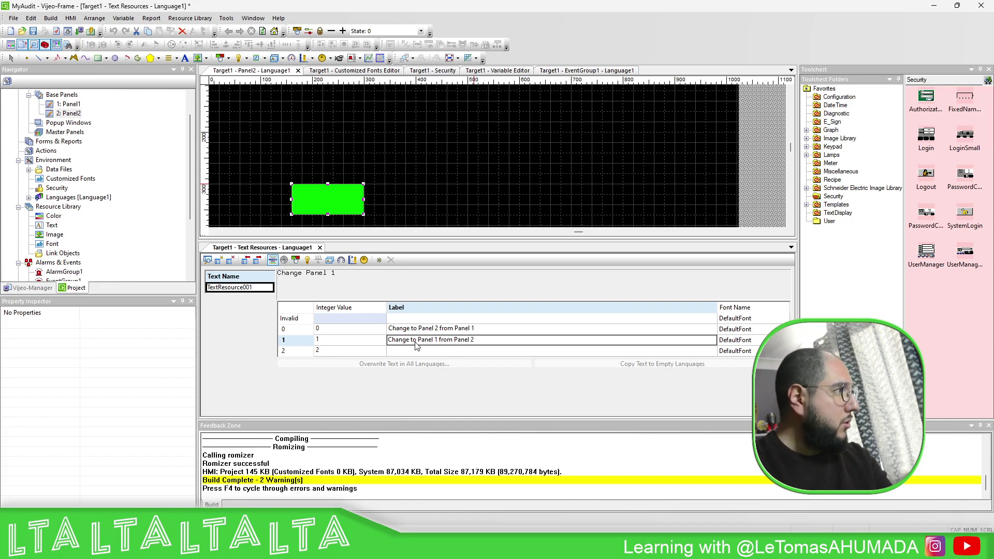
- Label state 2 of TextResource001 "-", and briefly run the project simulation before closing it
{"action": "key", "text": "Return"}
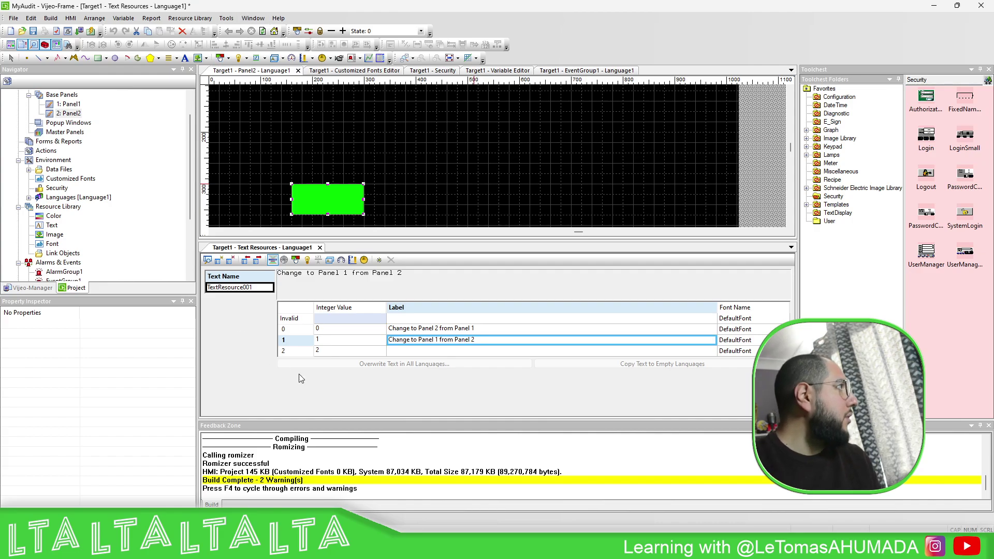
{"action": "left_click", "coordinate": [398, 351]}
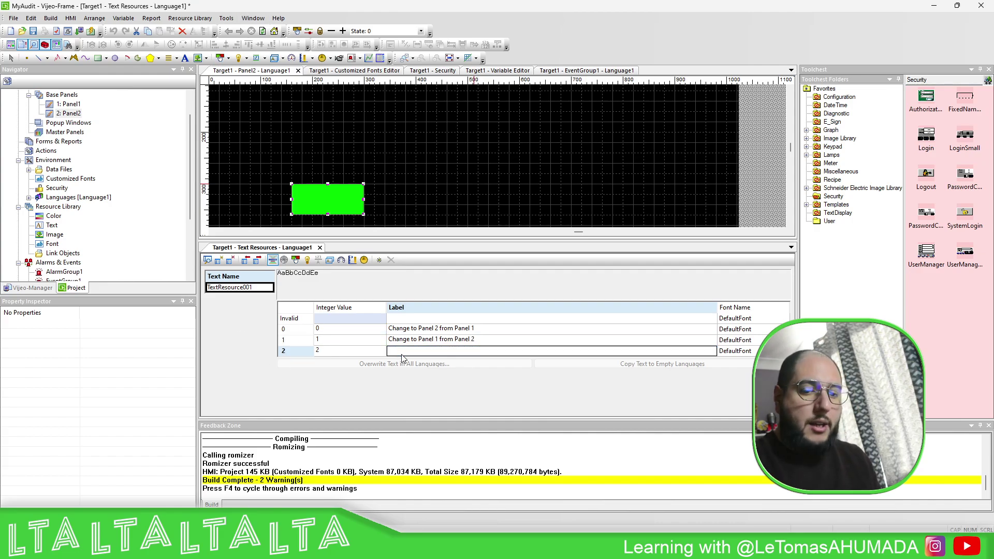
{"action": "type", "text": "-"}
{"action": "key", "text": "Return"}
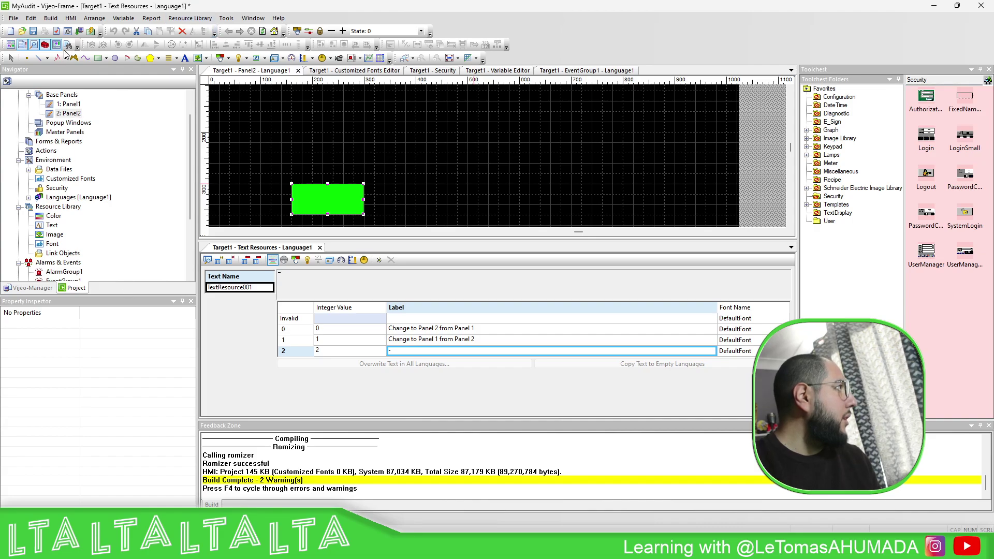
{"action": "left_click", "coordinate": [91, 31]}
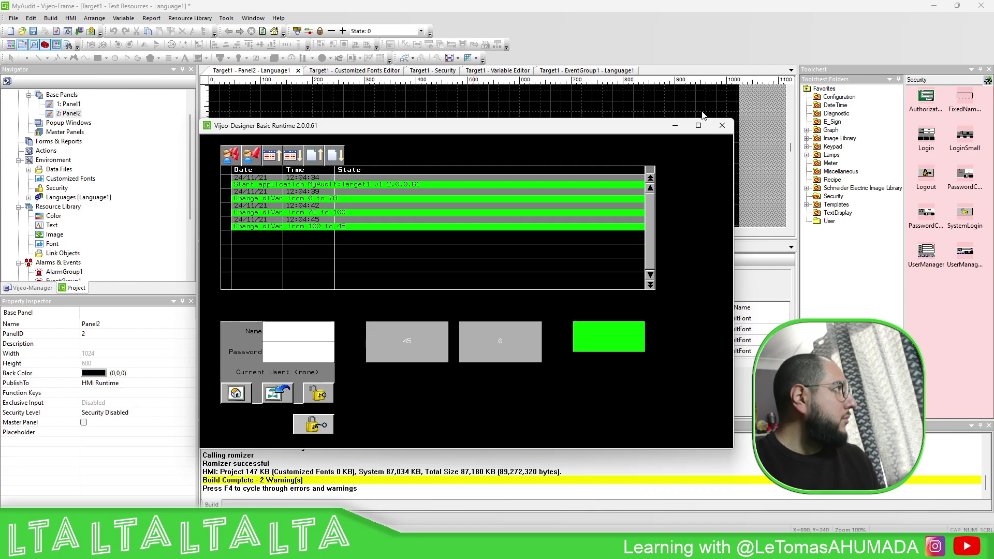
{"action": "left_click", "coordinate": [722, 125]}
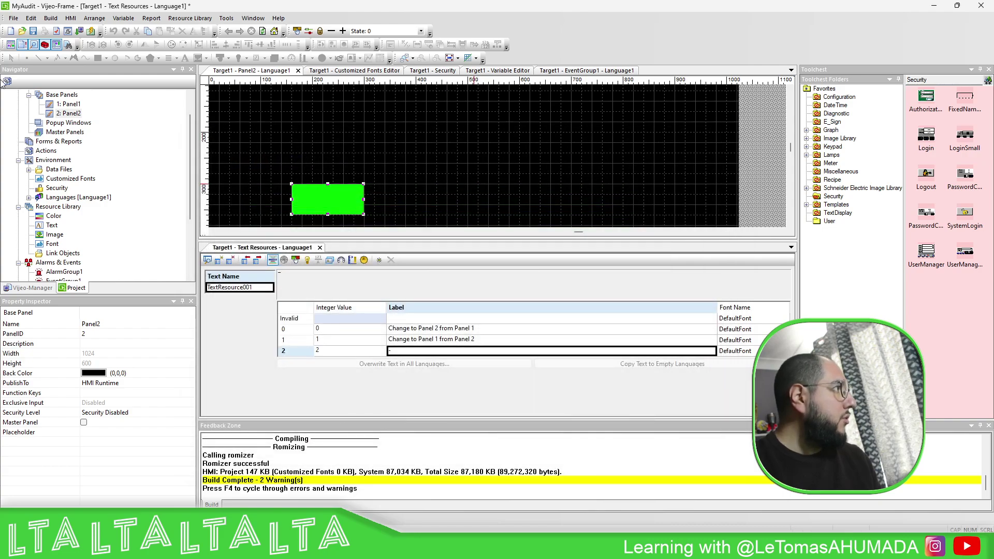
- Add the User Name column to the alarm summary on Panel1
{"action": "double_click", "coordinate": [61, 95]}
{"action": "double_click", "coordinate": [75, 112]}
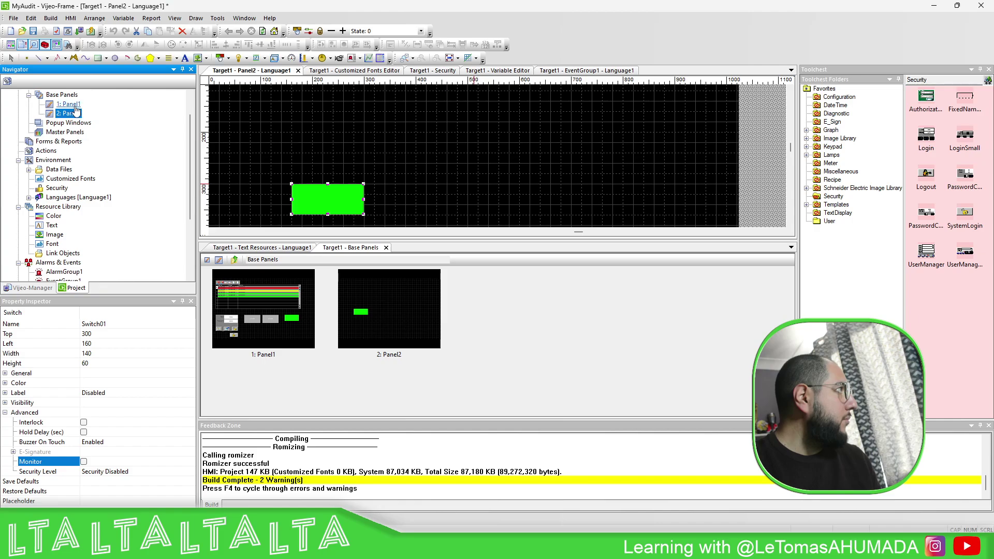
{"action": "double_click", "coordinate": [68, 104]}
{"action": "double_click", "coordinate": [435, 124]}
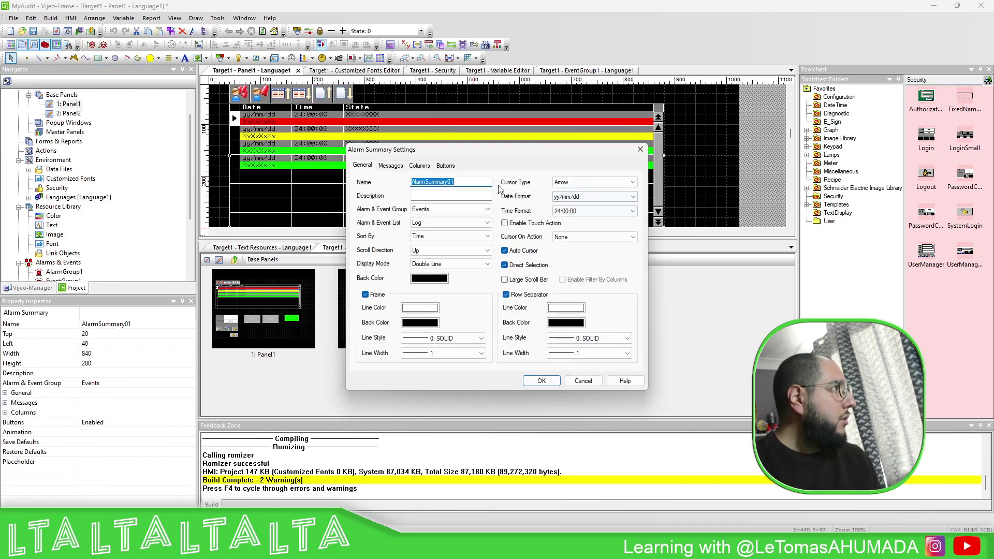
{"action": "left_click", "coordinate": [423, 165]}
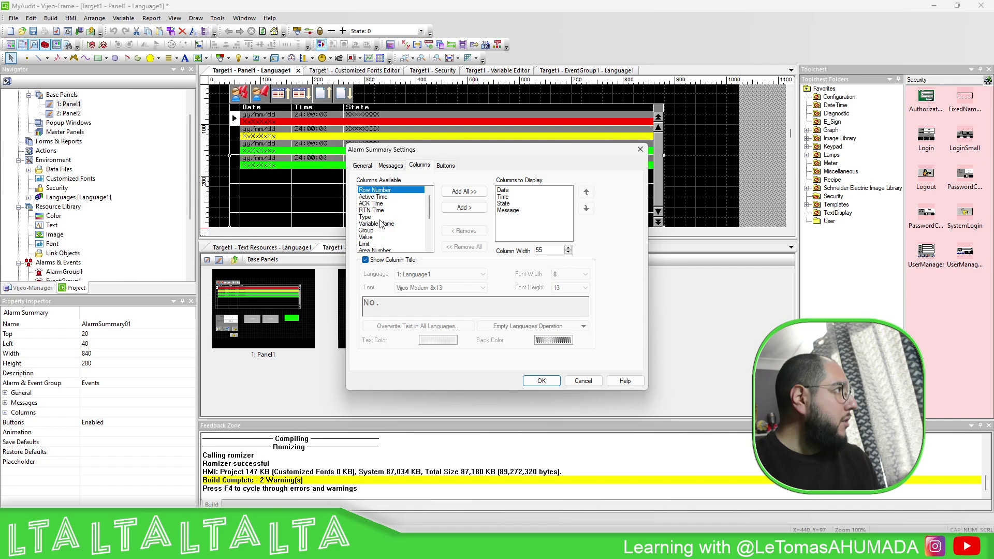
{"action": "scroll", "coordinate": [381, 225], "scroll_direction": "down", "scroll_amount": 2}
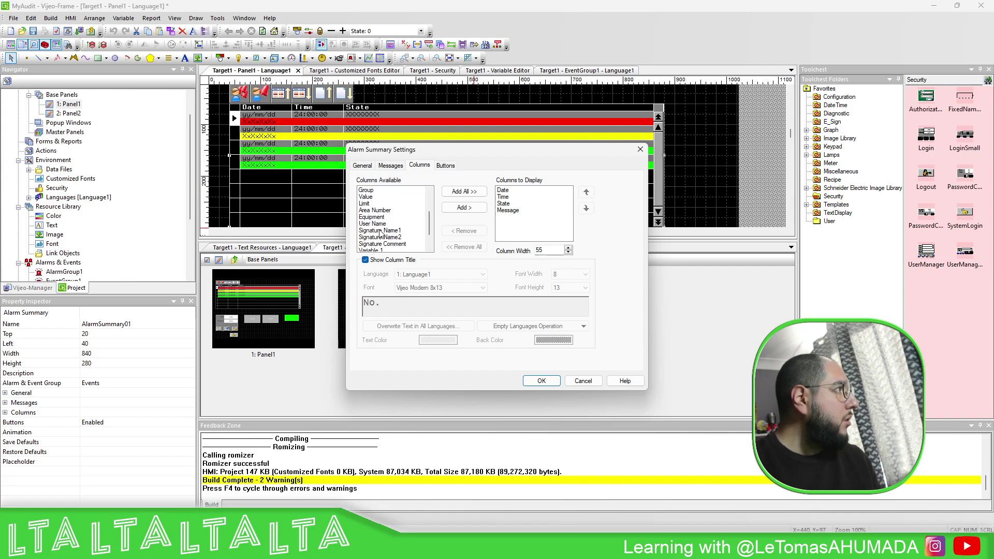
{"action": "left_click", "coordinate": [379, 224]}
{"action": "left_click", "coordinate": [464, 207]}
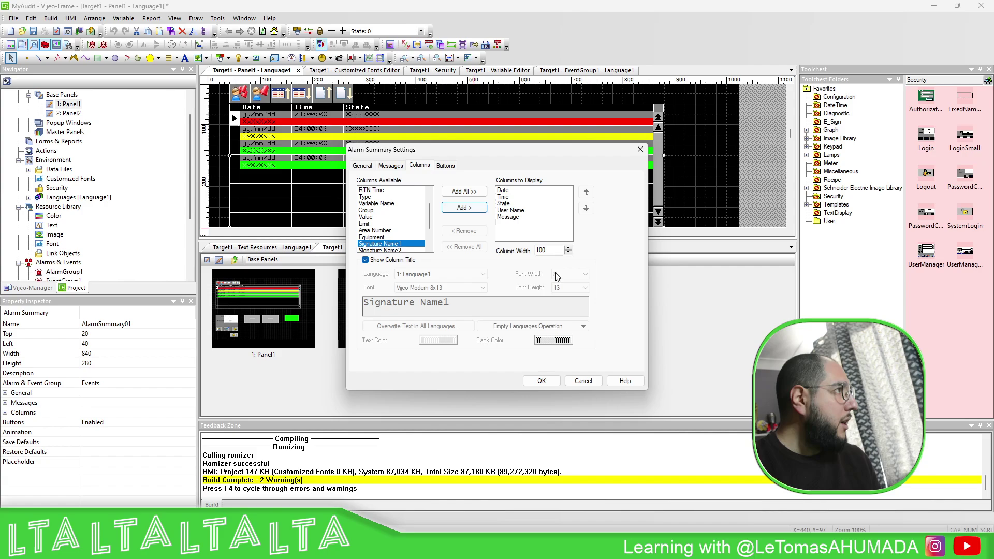
{"action": "left_click", "coordinate": [554, 384]}
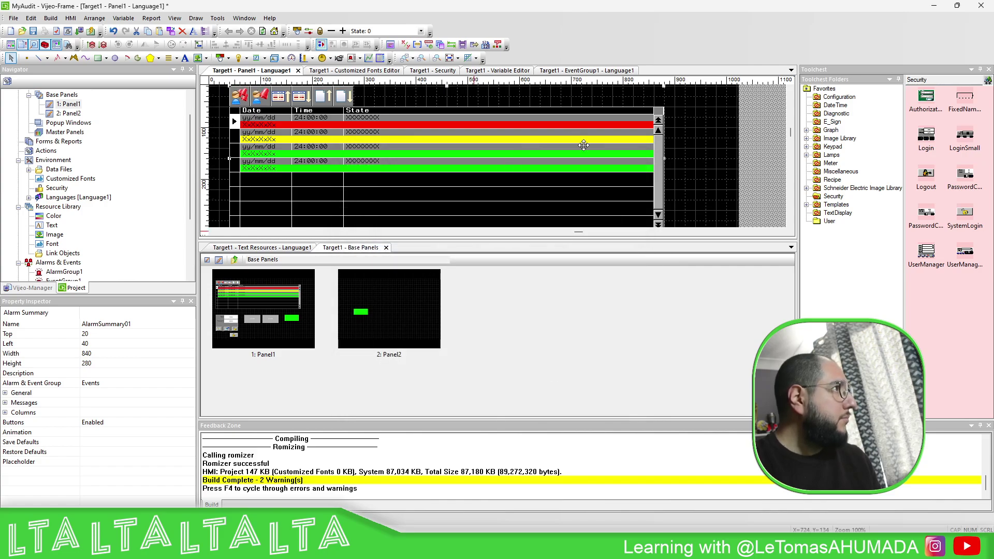
- Place the User Name column ahead of State in Panel1's alarm summary and widen it
{"action": "left_click", "coordinate": [444, 123]}
{"action": "double_click", "coordinate": [644, 158]}
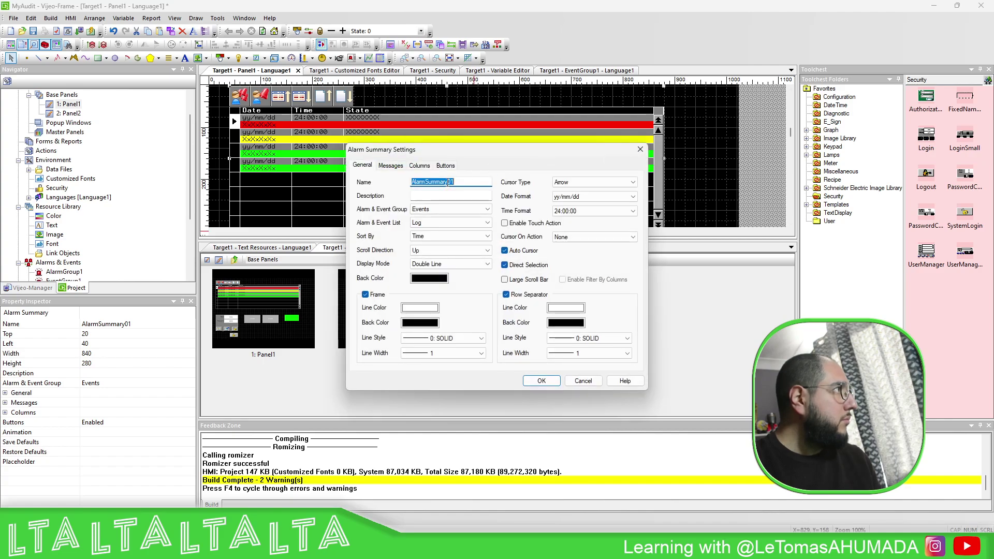
{"action": "left_click", "coordinate": [419, 166]}
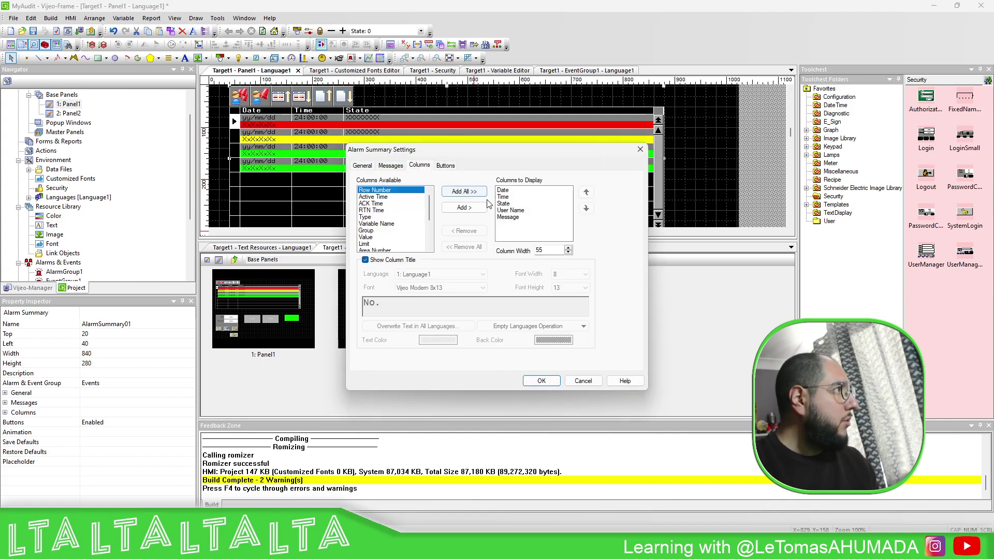
{"action": "left_click", "coordinate": [509, 209]}
{"action": "left_click", "coordinate": [503, 197]}
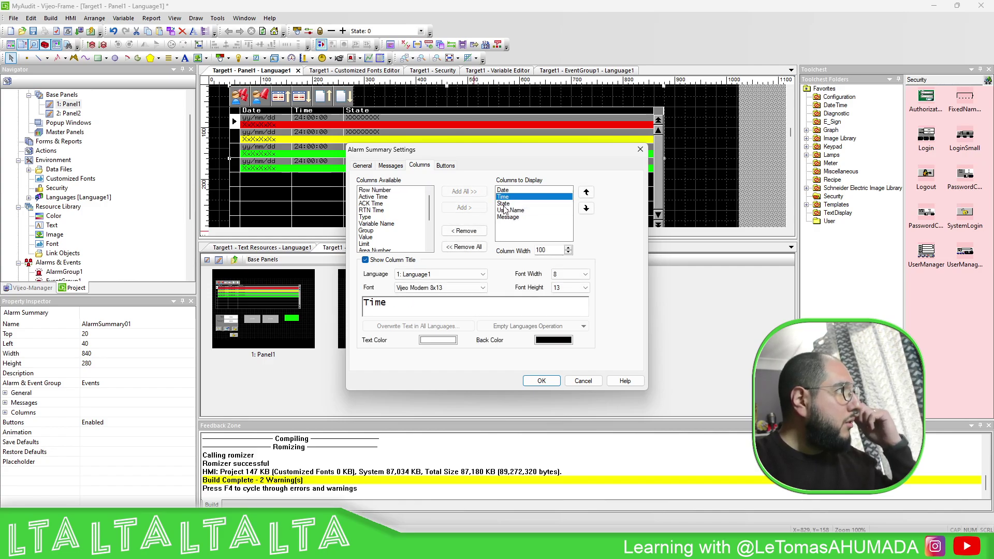
{"action": "left_click", "coordinate": [504, 204]}
{"action": "left_click_drag", "start_coordinate": [552, 252], "coordinate": [525, 250]}
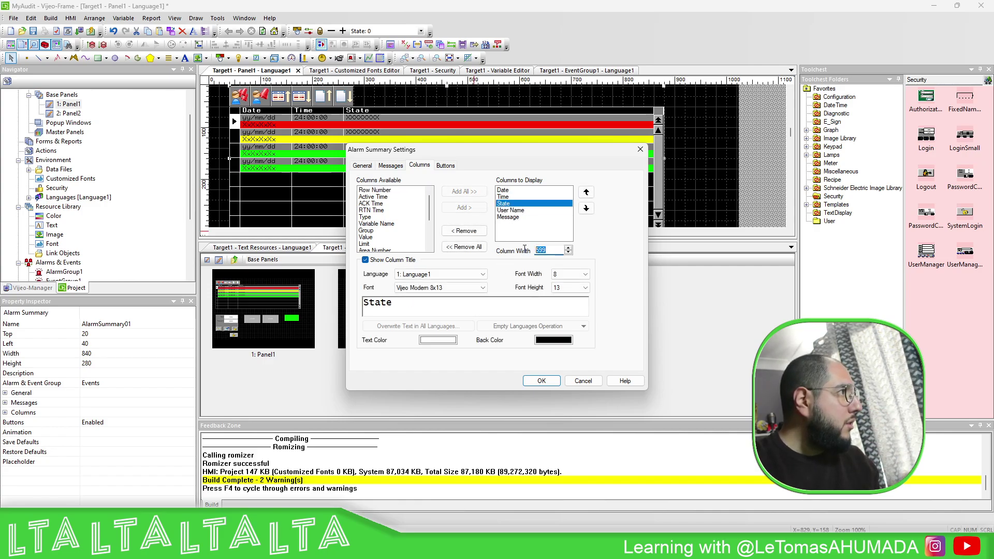
{"action": "left_click", "coordinate": [518, 210]}
{"action": "left_click", "coordinate": [586, 192]}
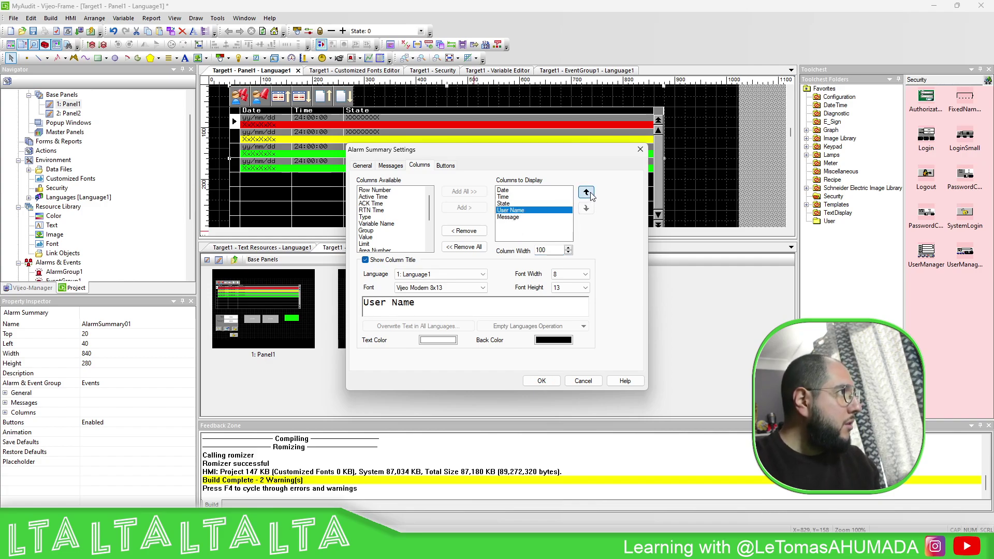
{"action": "left_click", "coordinate": [511, 210]}
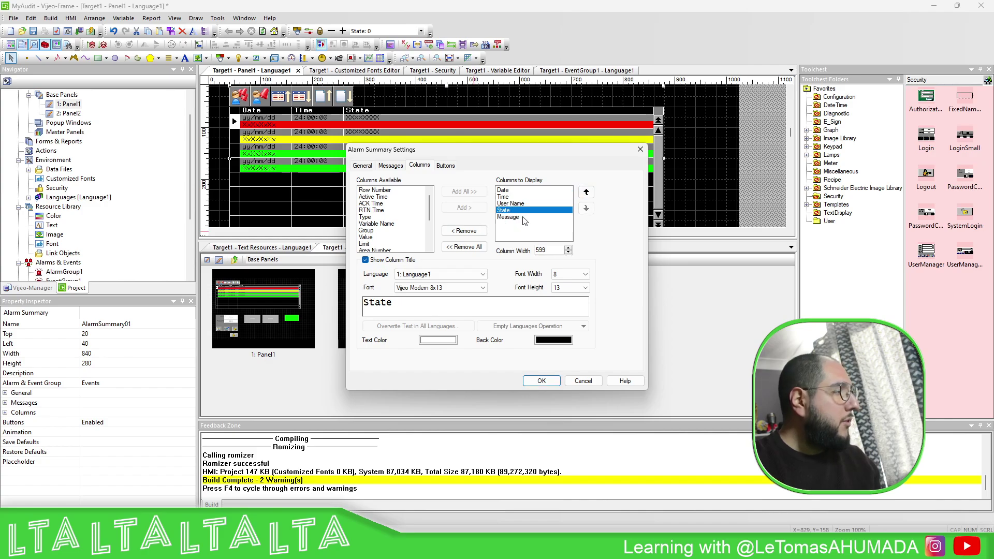
{"action": "left_click", "coordinate": [530, 204]}
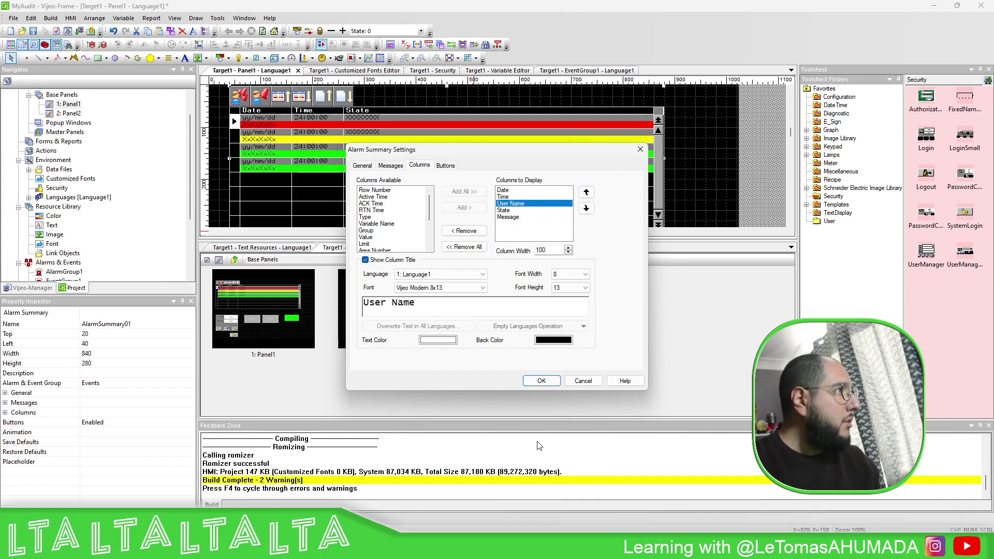
{"action": "left_click", "coordinate": [541, 380]}
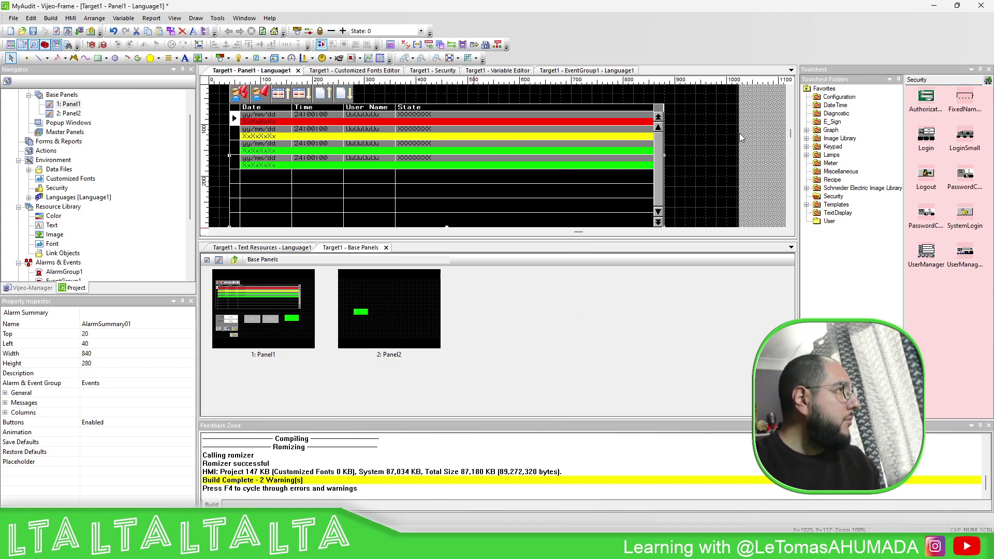
{"action": "left_click", "coordinate": [346, 129]}
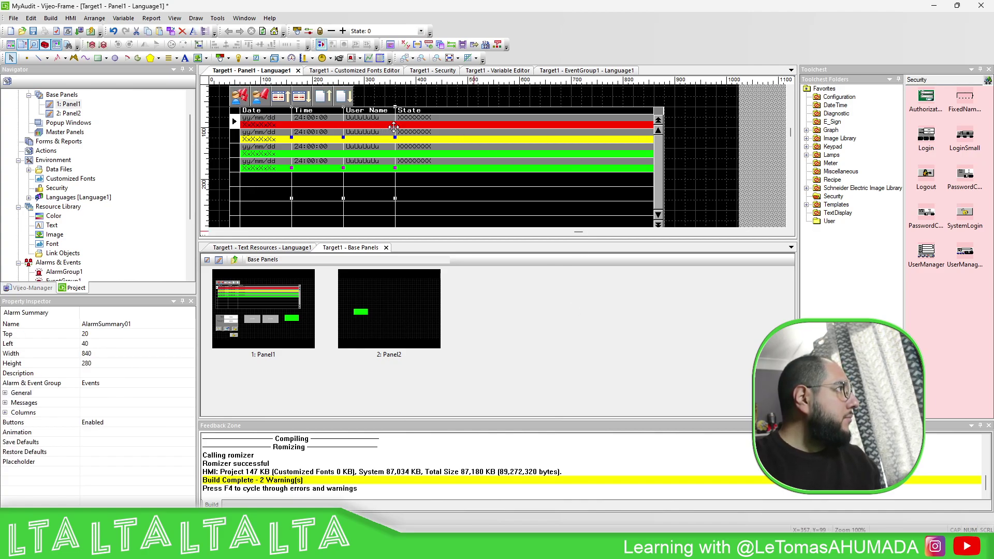
{"action": "left_click_drag", "start_coordinate": [395, 133], "coordinate": [425, 133]}
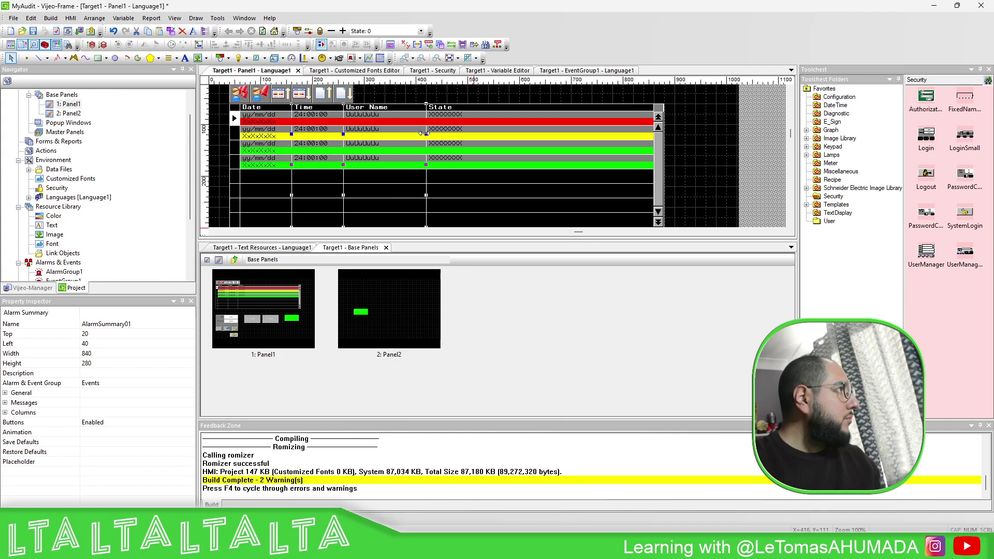
- Start the project simulation and log in as user LTA with the account password
{"action": "left_click", "coordinate": [91, 32]}
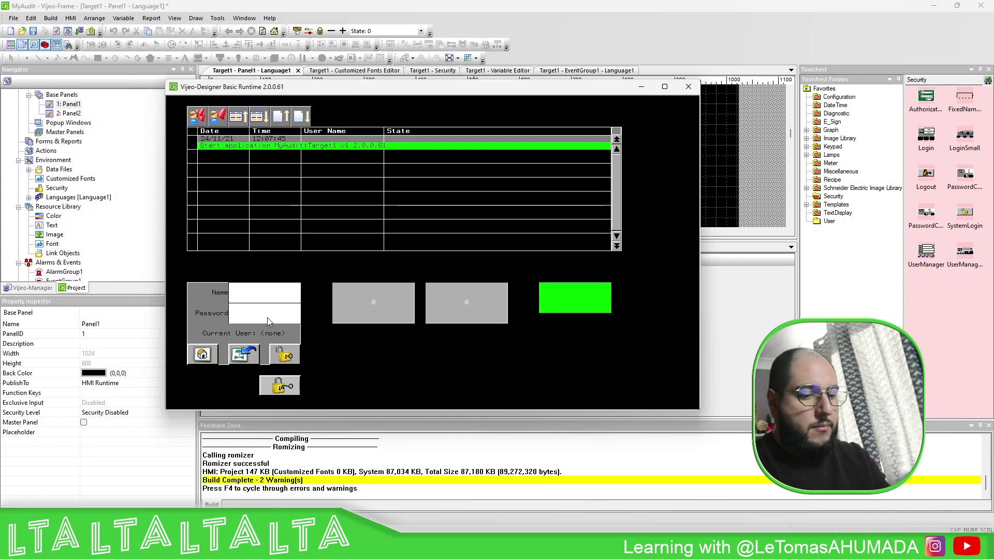
{"action": "type", "text": "LTA"}
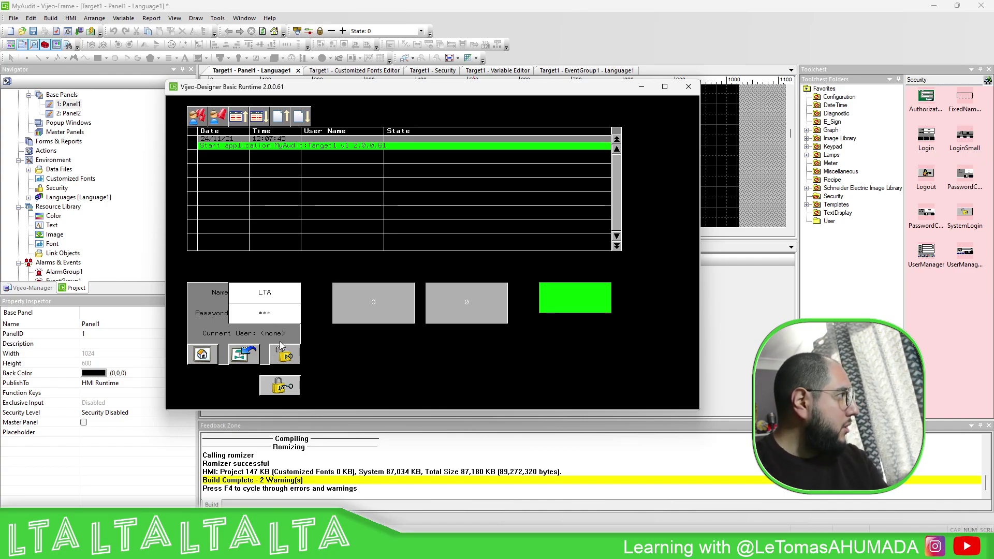
{"action": "left_click", "coordinate": [295, 358]}
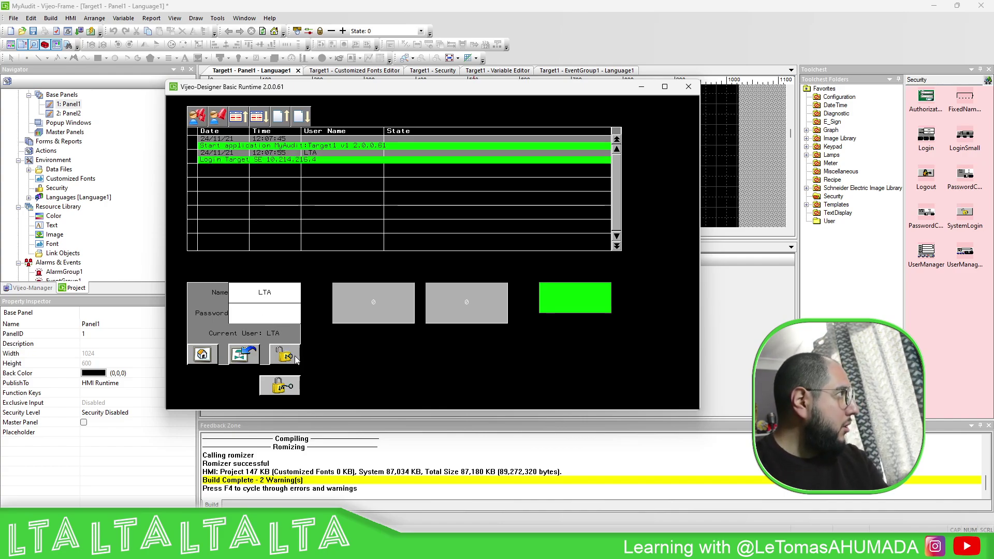
- Change the first numeric variable on the simulated panel to 1, 45 and 48 in turn
{"action": "left_click", "coordinate": [388, 299]}
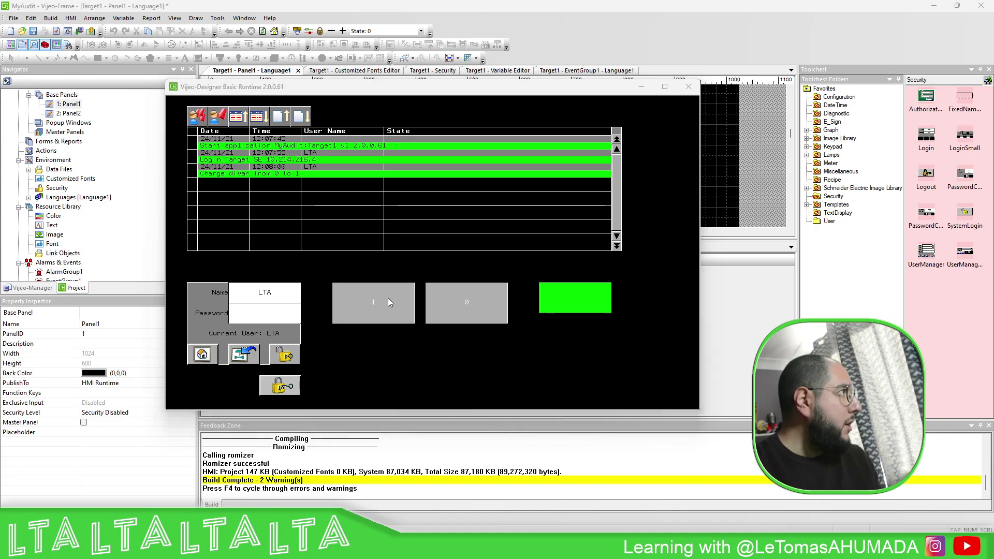
{"action": "left_click", "coordinate": [388, 300]}
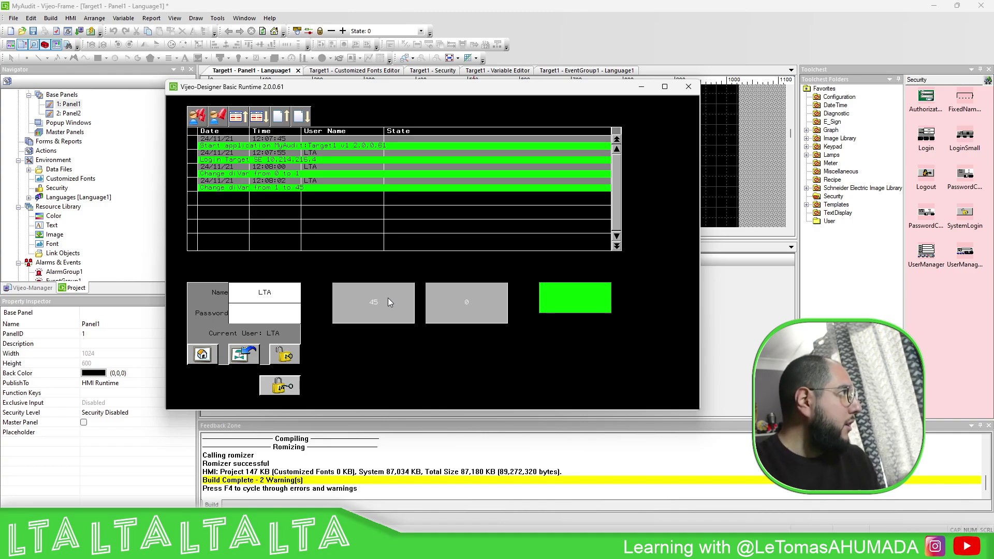
{"action": "left_click", "coordinate": [387, 297]}
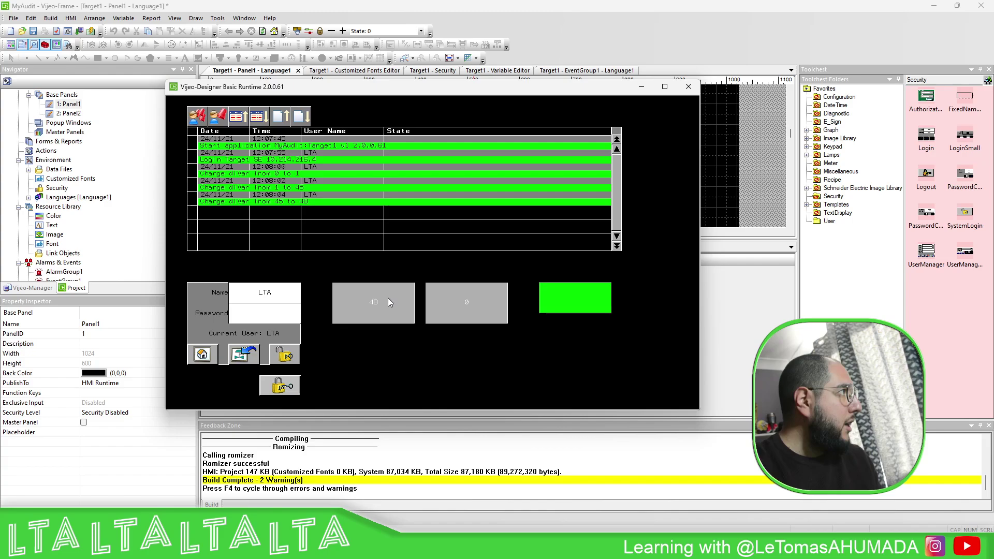
- Log out the current user and log in as user OPE with the account password
{"action": "left_click", "coordinate": [293, 386]}
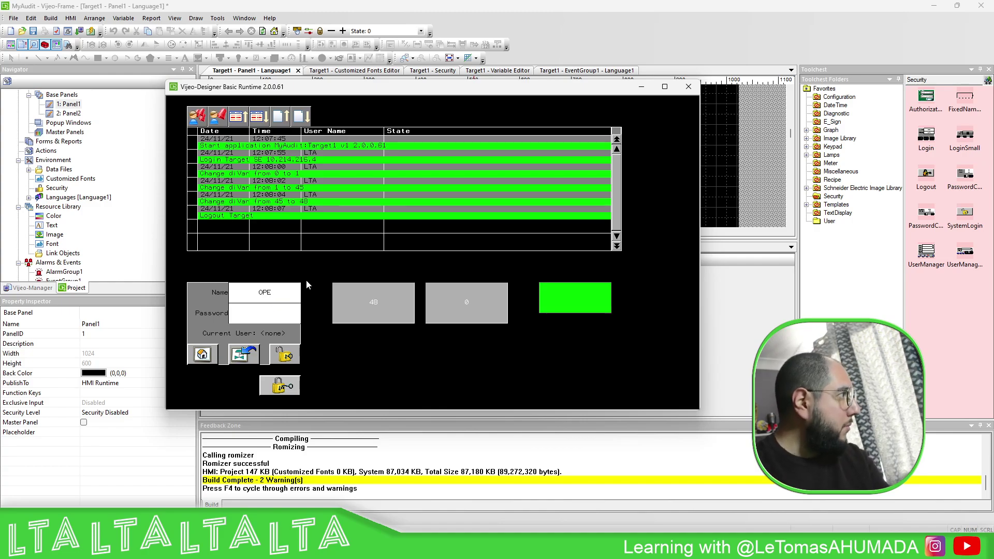
{"action": "left_click", "coordinate": [273, 317]}
{"action": "type", "text": "123"}
{"action": "left_click", "coordinate": [286, 356]}
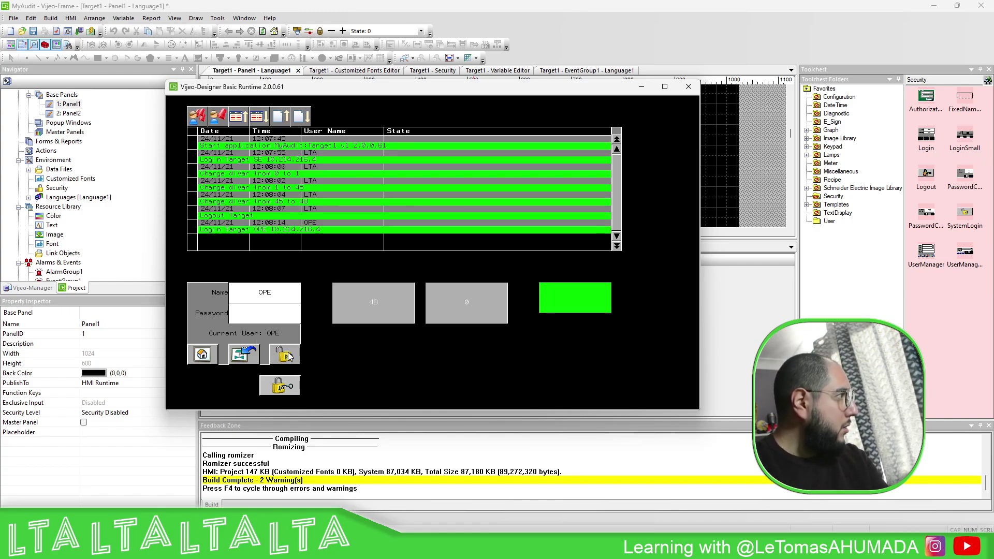
- Set the first variable to 78, switch to Panel2 and back, and check the event log entries
{"action": "left_click", "coordinate": [393, 309]}
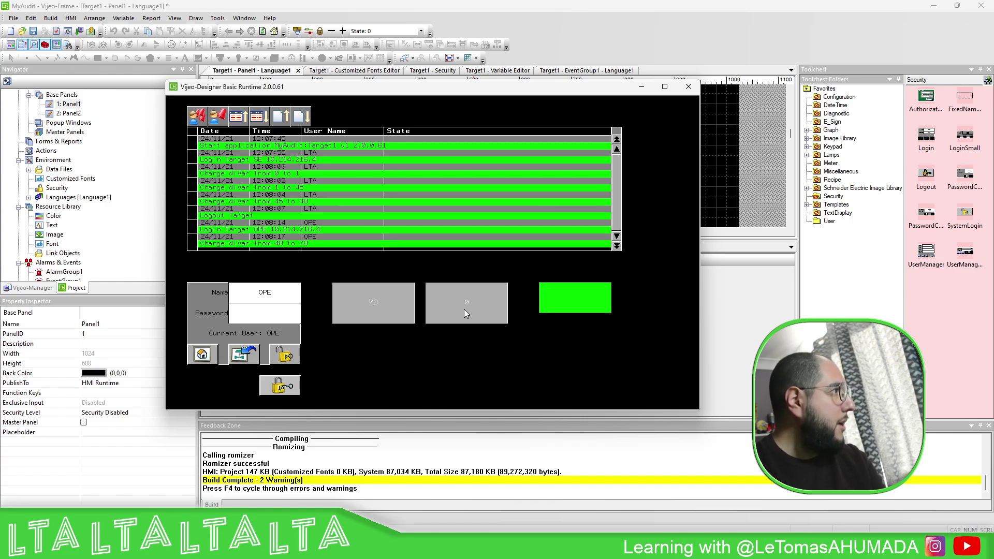
{"action": "left_click", "coordinate": [570, 294]}
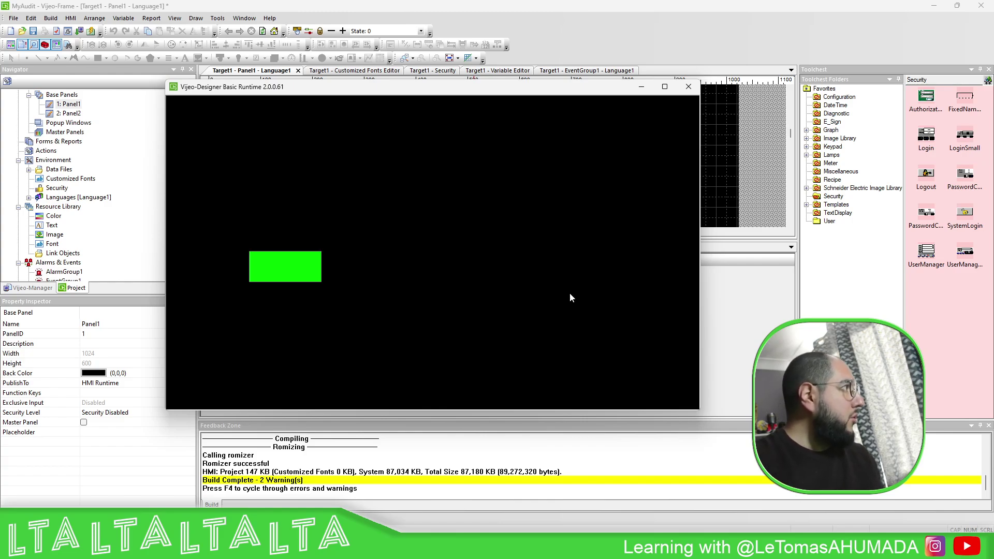
{"action": "left_click", "coordinate": [292, 271]}
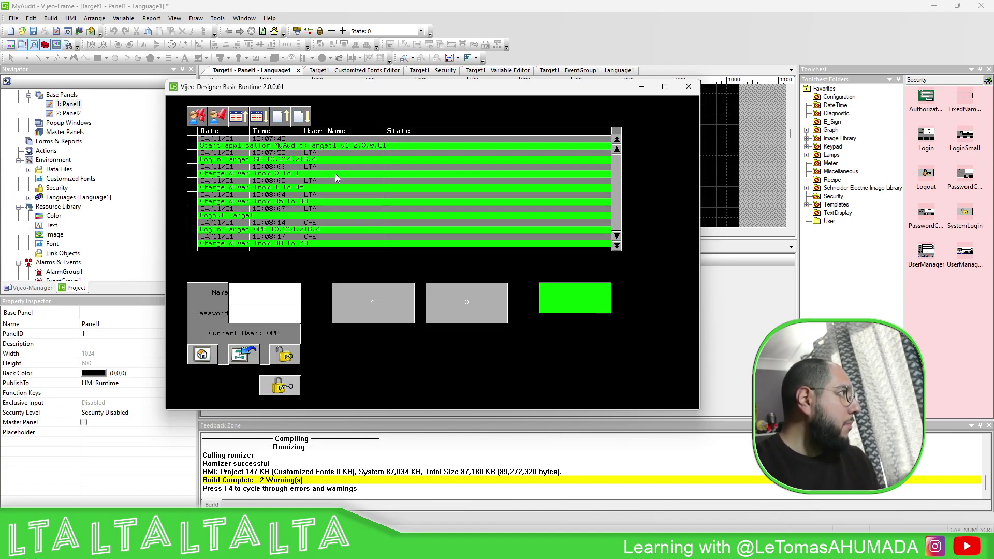
{"action": "left_click", "coordinate": [381, 167]}
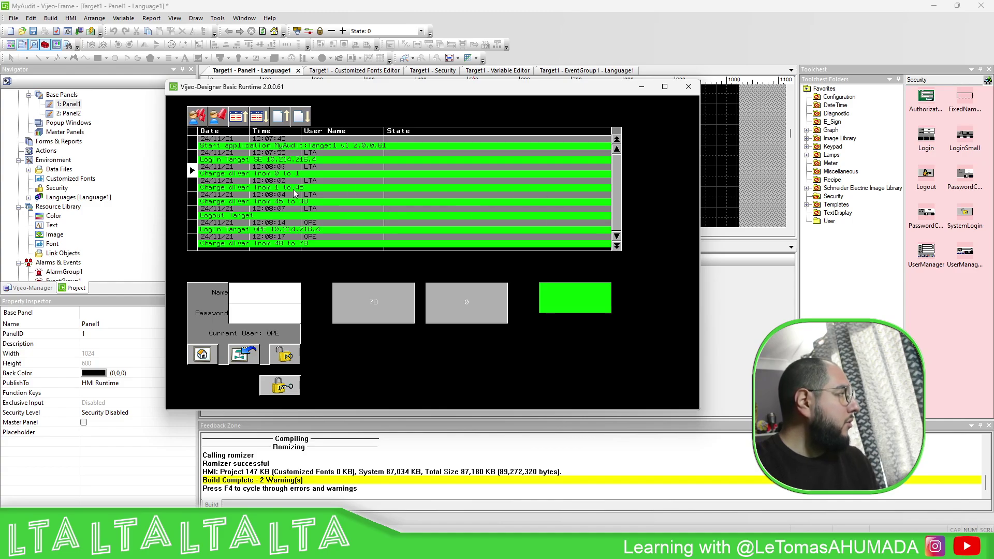
- Add EventGroup1 to the groups contained in the Events alarm and event category
{"action": "left_click", "coordinate": [68, 107]}
{"action": "left_click", "coordinate": [68, 105]}
{"action": "scroll", "coordinate": [535, 165], "scroll_direction": "down", "scroll_amount": 5}
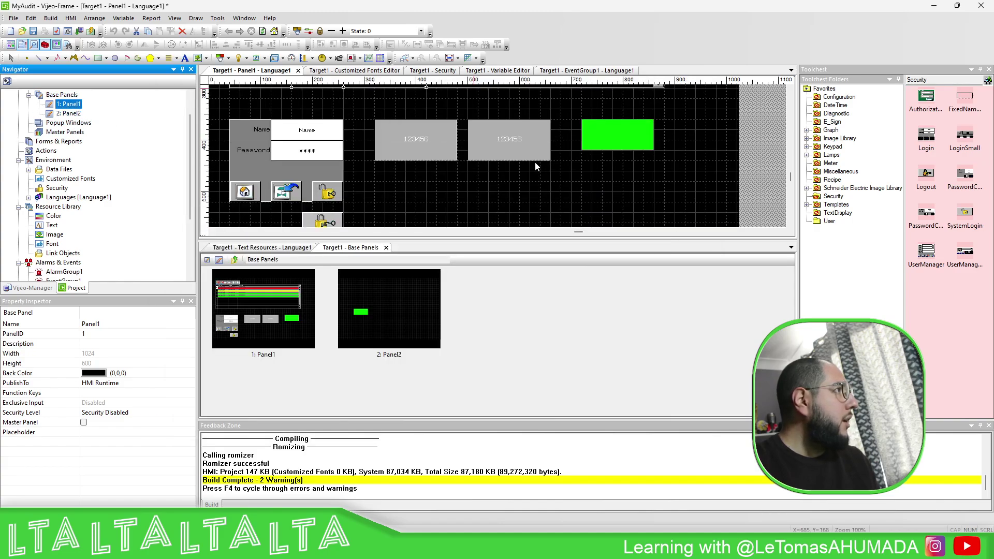
{"action": "scroll", "coordinate": [64, 221], "scroll_direction": "down", "scroll_amount": 3}
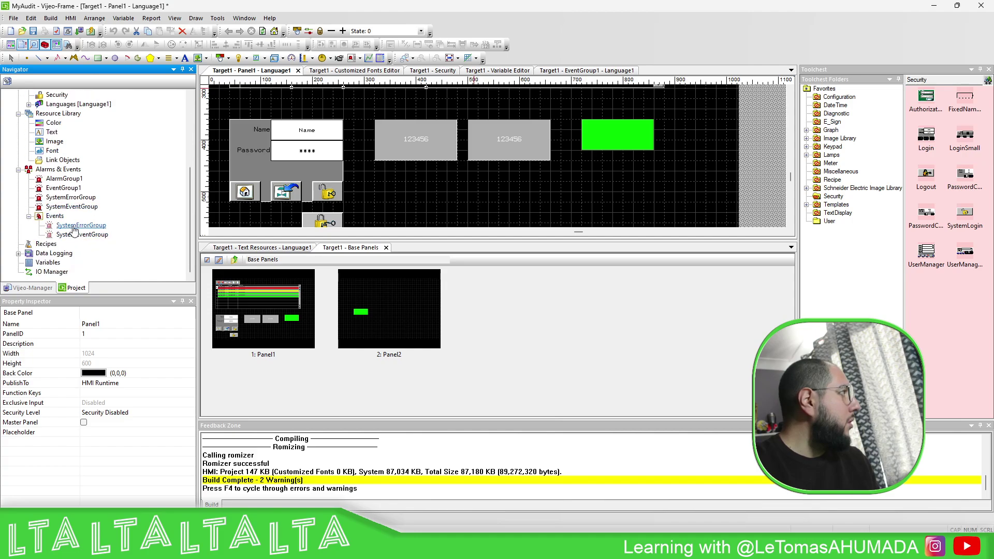
{"action": "double_click", "coordinate": [55, 217]}
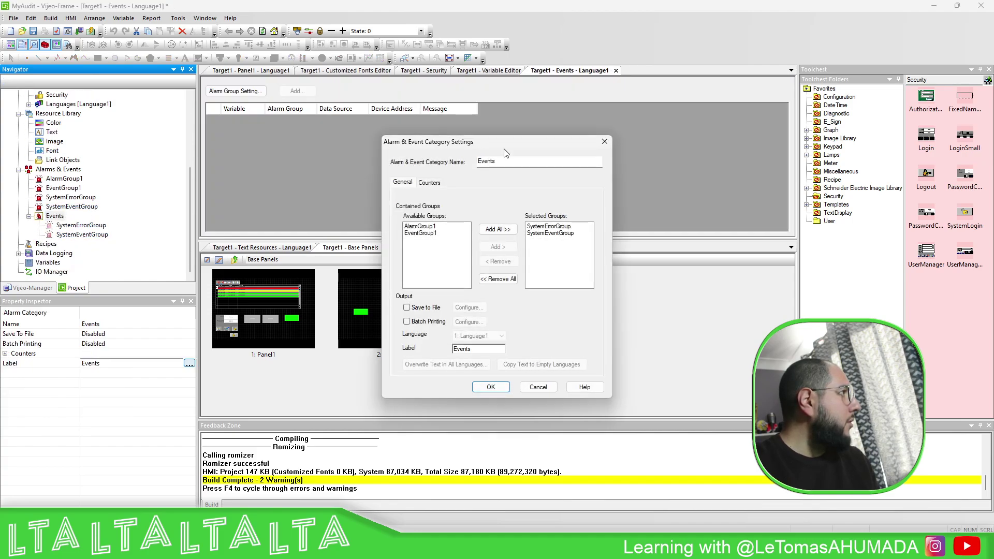
{"action": "left_click", "coordinate": [420, 234]}
{"action": "left_click", "coordinate": [497, 247]}
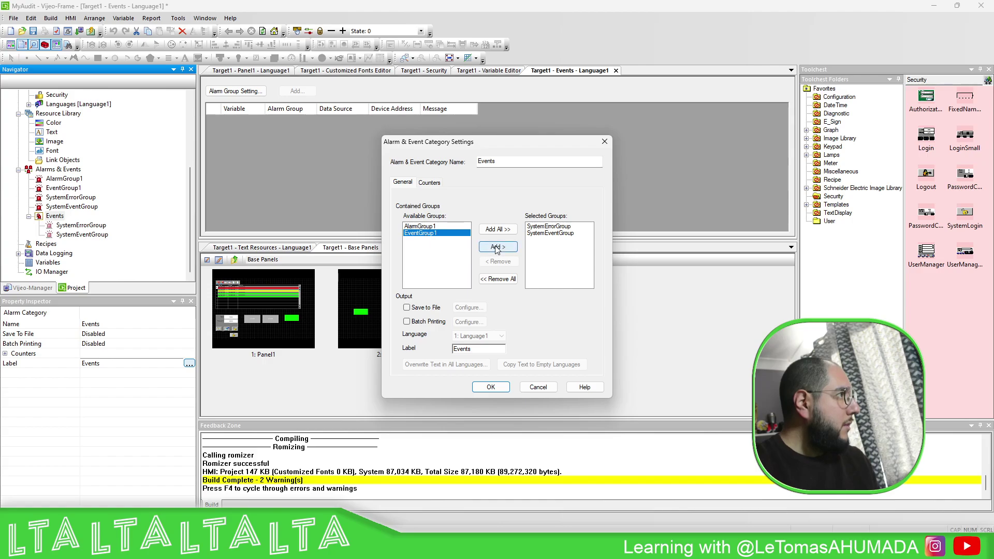
{"action": "left_click", "coordinate": [491, 388]}
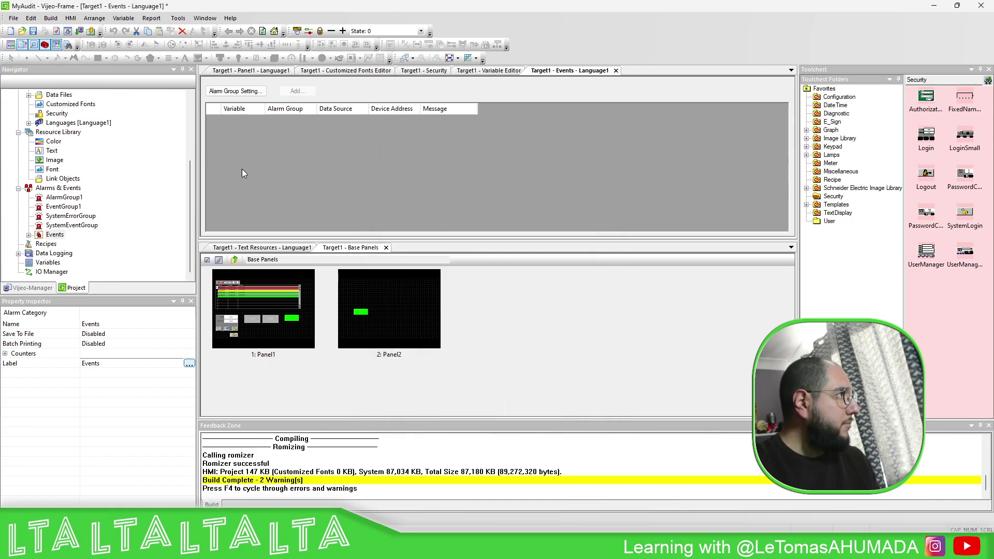
- Restart the simulation, switch to Panel2 and back, check the event log for panel-change entries, and close the simulation
{"action": "left_click", "coordinate": [91, 31]}
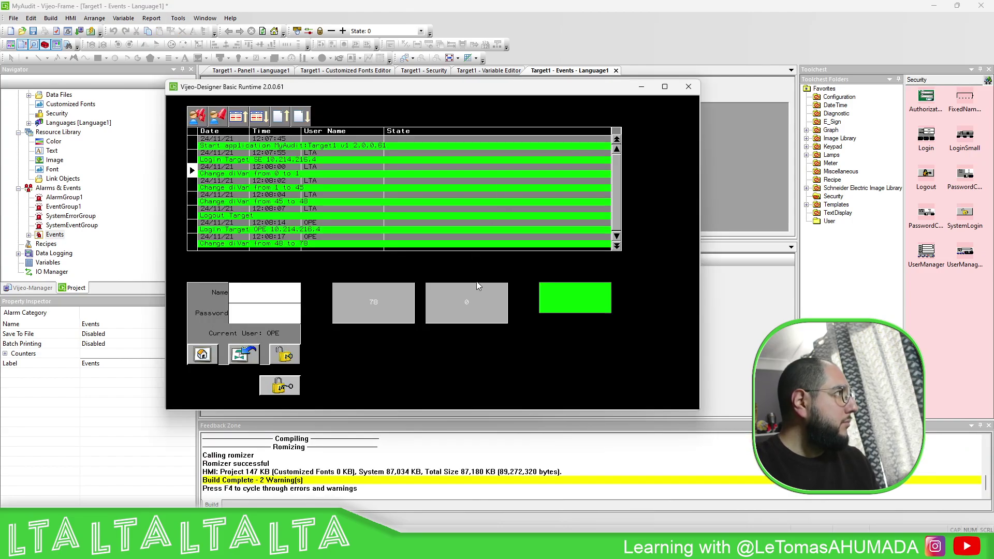
{"action": "left_click", "coordinate": [689, 87]}
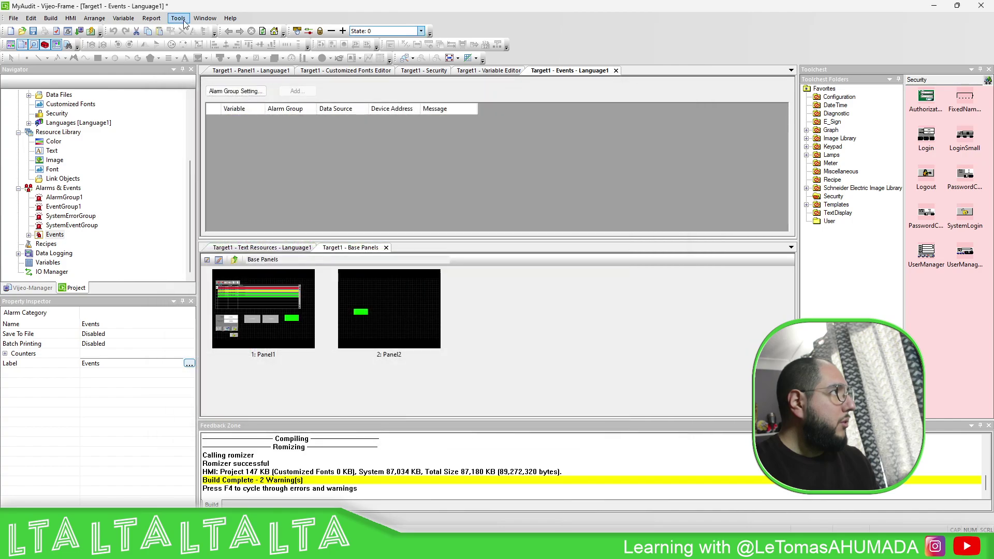
{"action": "left_click", "coordinate": [91, 31]}
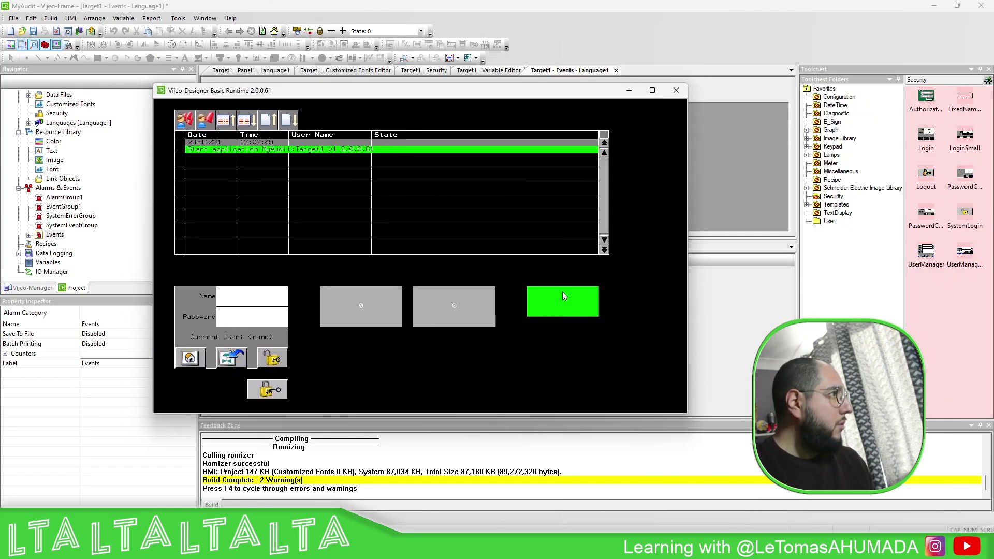
{"action": "left_click", "coordinate": [563, 295]}
{"action": "left_click", "coordinate": [270, 274]}
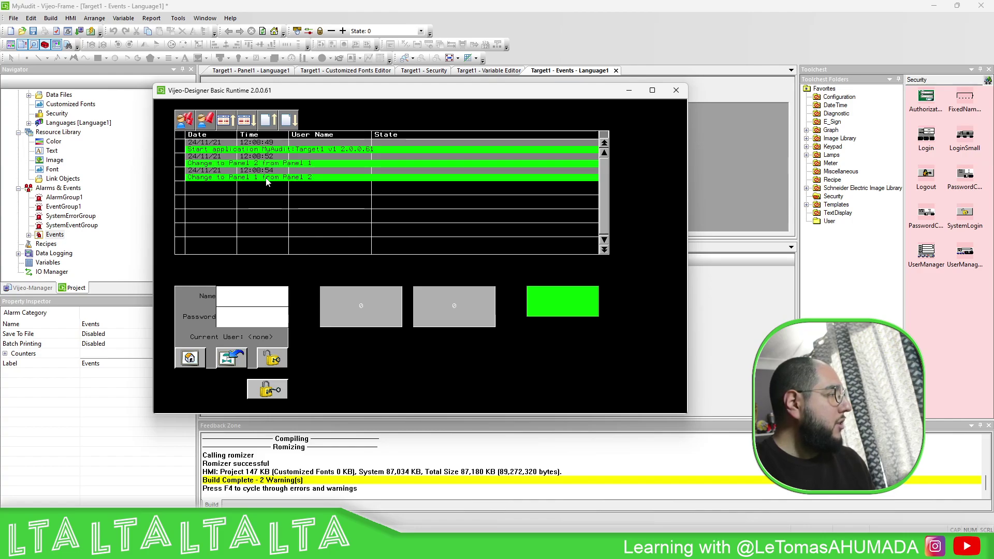
{"action": "left_click", "coordinate": [678, 91]}
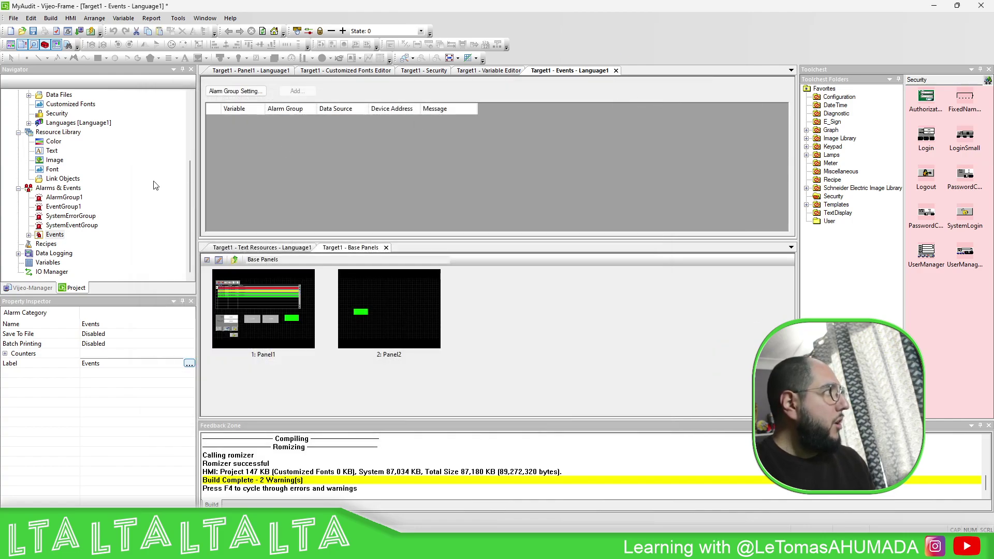
- Expand the Events category to review its contained groups and save the project
{"action": "left_click", "coordinate": [29, 235]}
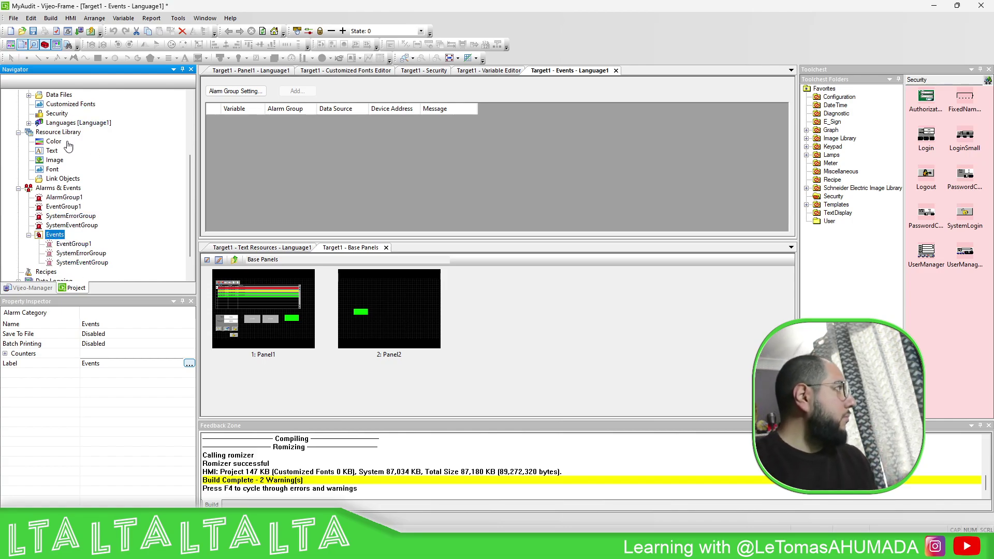
{"action": "scroll", "coordinate": [67, 176], "scroll_direction": "up", "scroll_amount": 5}
{"action": "scroll", "coordinate": [67, 175], "scroll_direction": "down", "scroll_amount": 5}
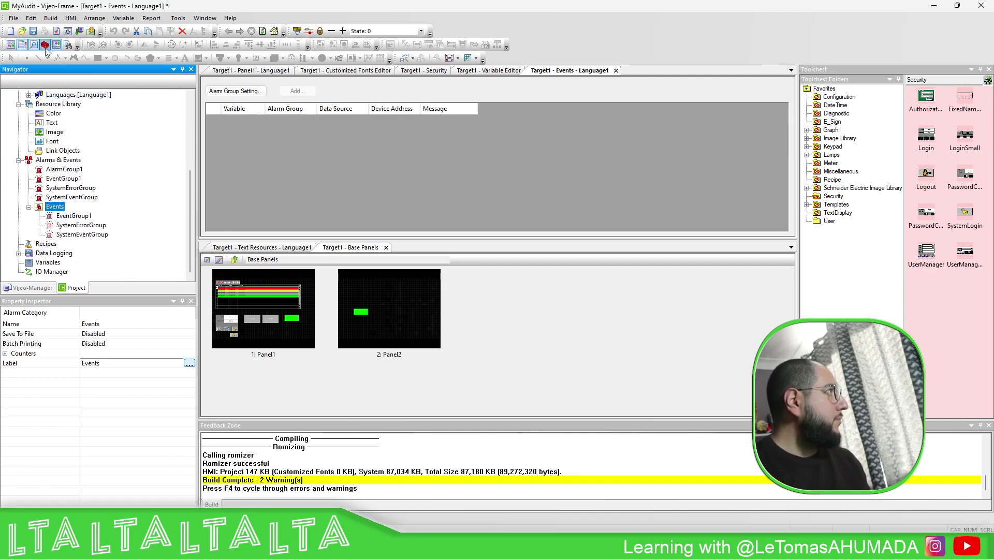
{"action": "left_click", "coordinate": [33, 31]}
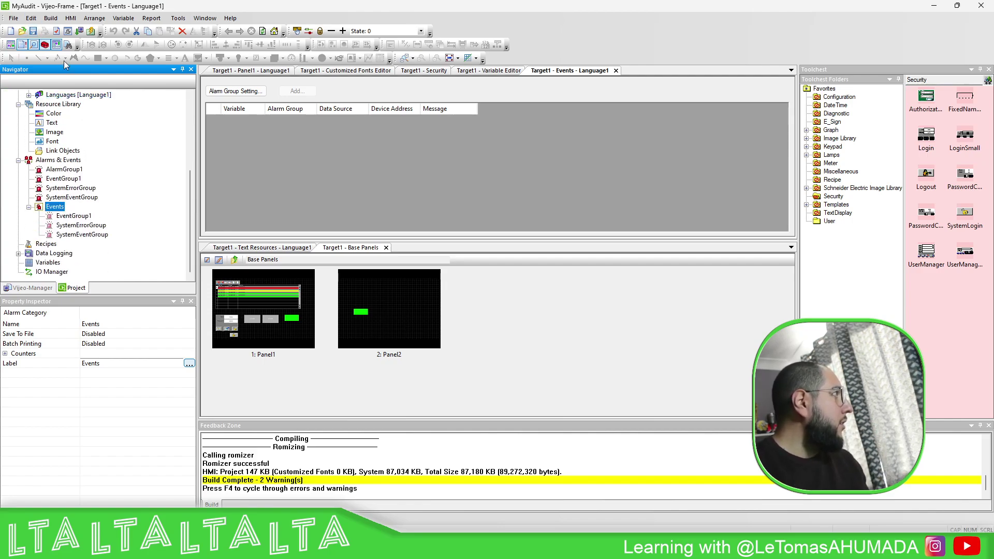
- Open the SystemEventGroup settings
{"action": "left_click", "coordinate": [14, 18]}
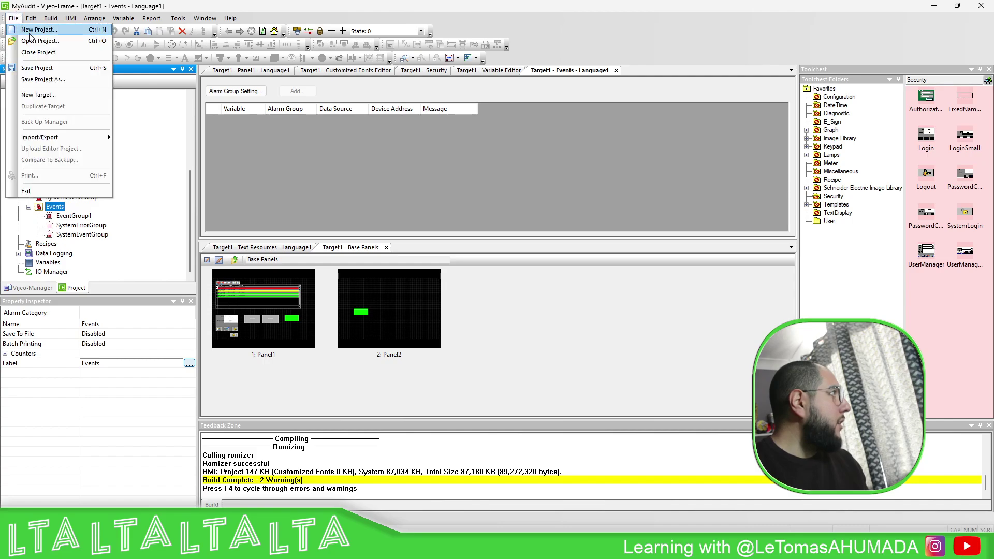
{"action": "mouse_move", "coordinate": [51, 18]}
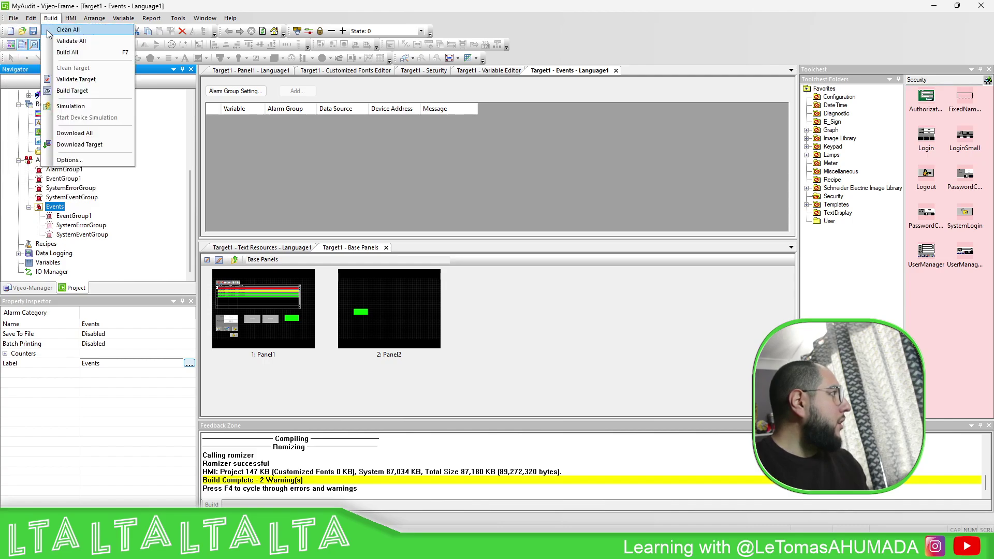
{"action": "left_click", "coordinate": [72, 188]}
{"action": "left_click", "coordinate": [77, 198]}
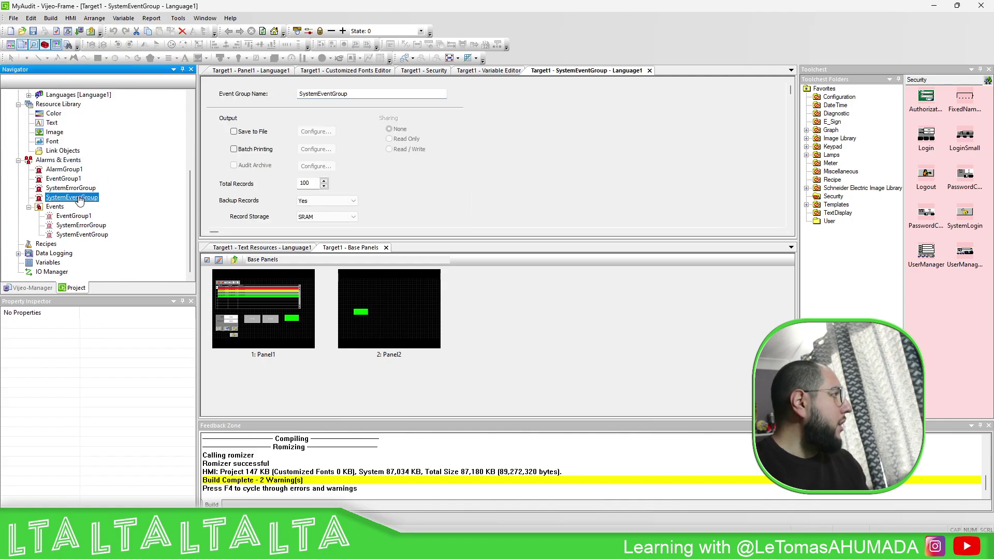
- Create a new single-target project named Project2 with an HMIET6500x (1024x600) target and audit trails left disabled
{"action": "left_click", "coordinate": [14, 18]}
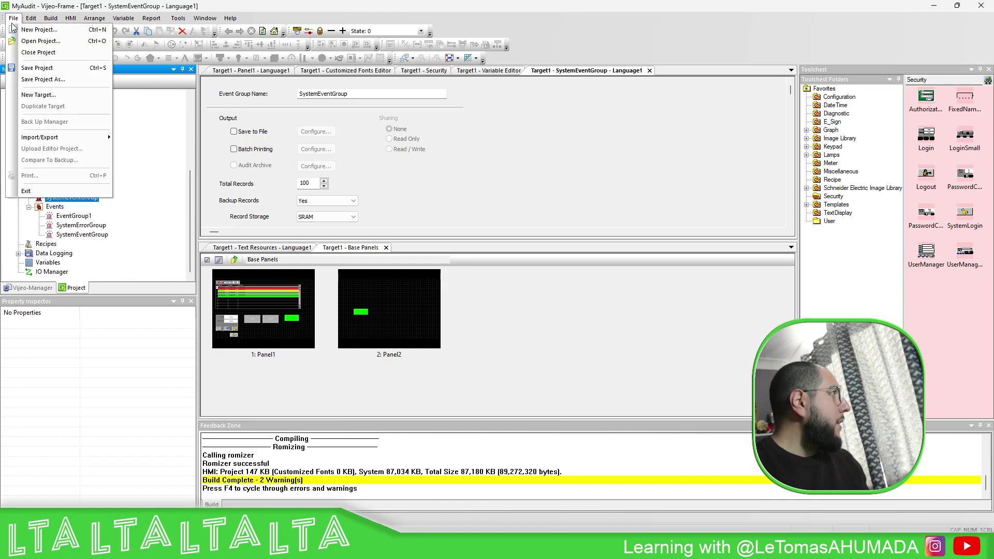
{"action": "left_click", "coordinate": [30, 30]}
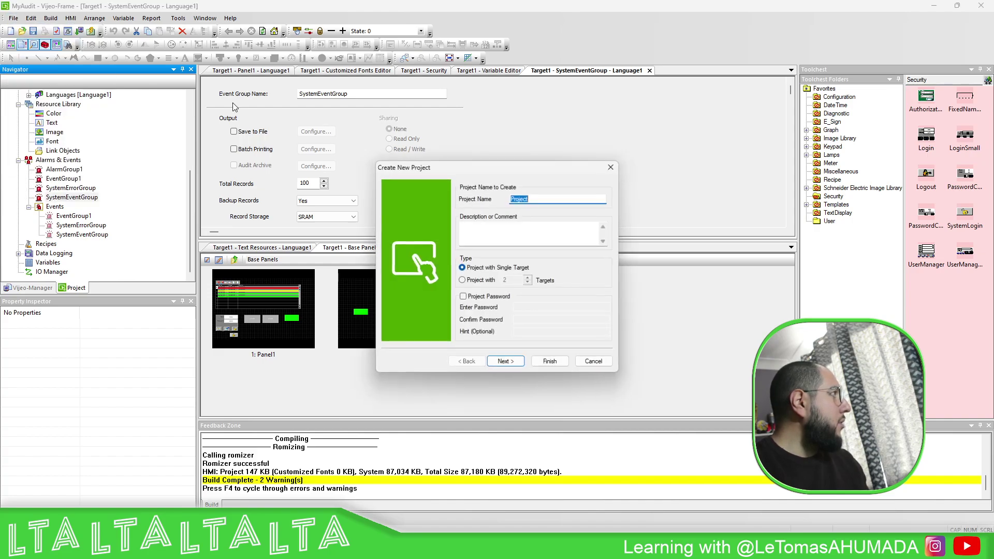
{"action": "left_click", "coordinate": [505, 362]}
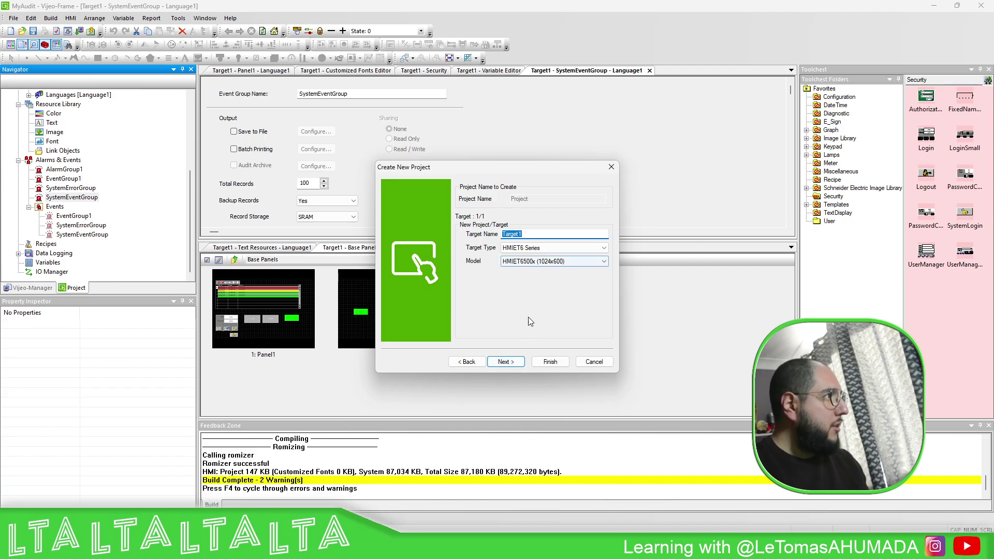
{"action": "left_click", "coordinate": [505, 361]}
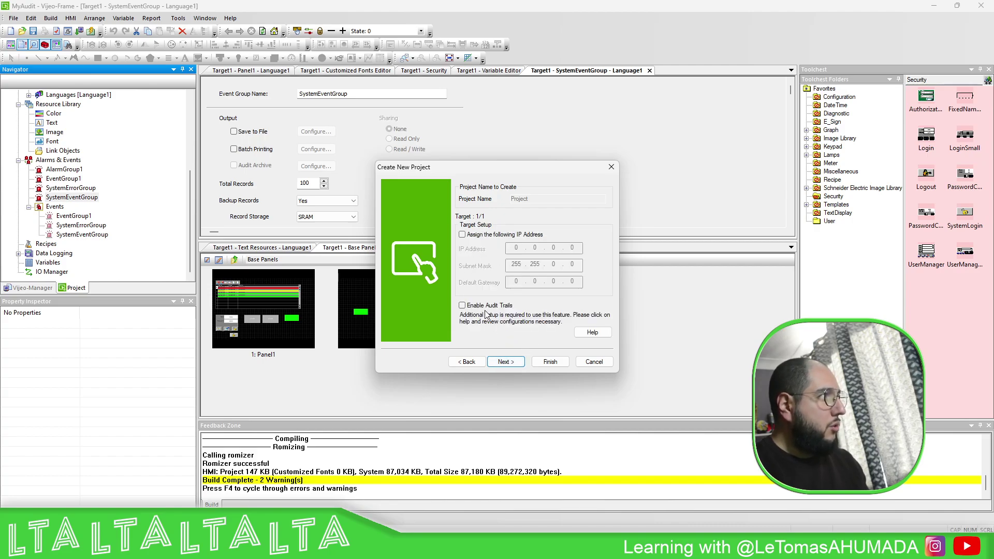
{"action": "left_click", "coordinate": [504, 363]}
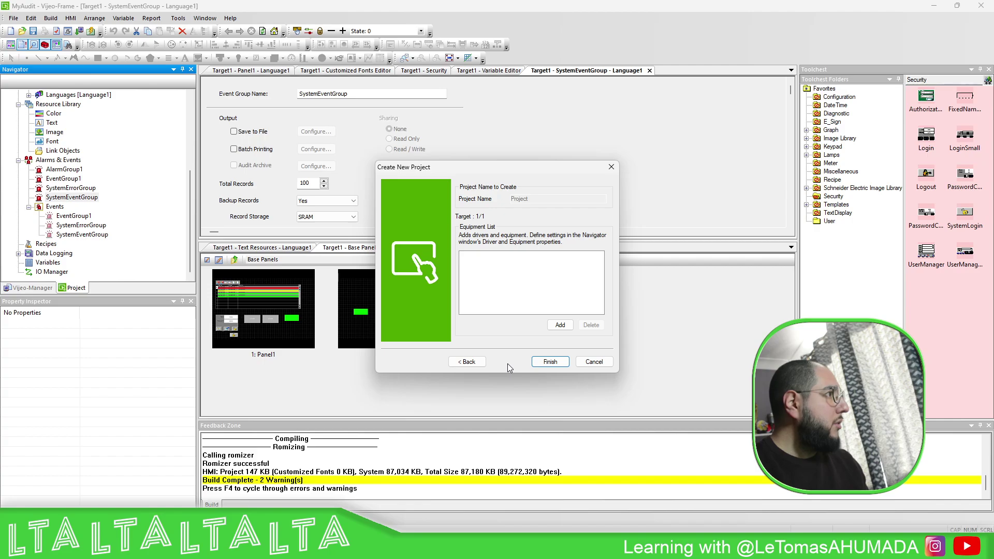
{"action": "left_click", "coordinate": [550, 361]}
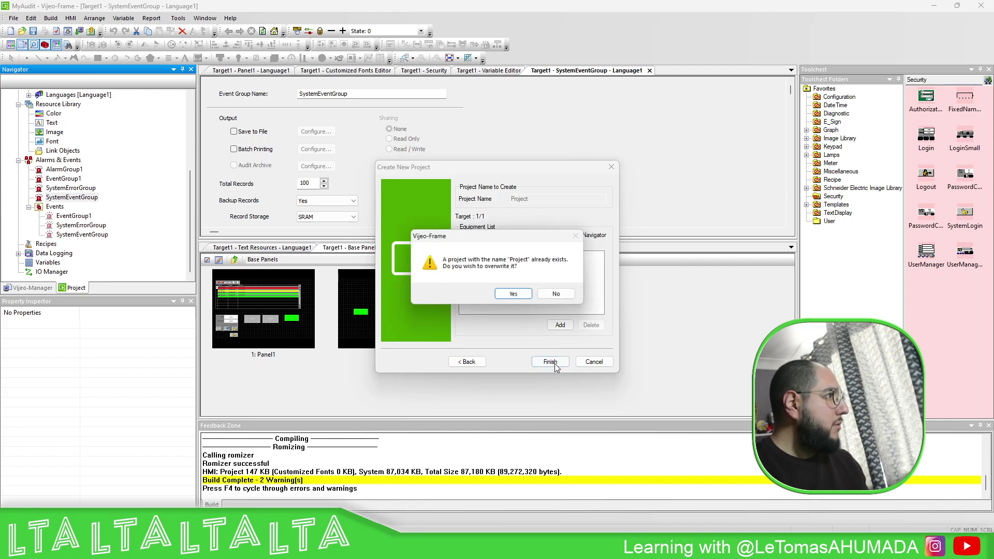
{"action": "left_click", "coordinate": [542, 296]}
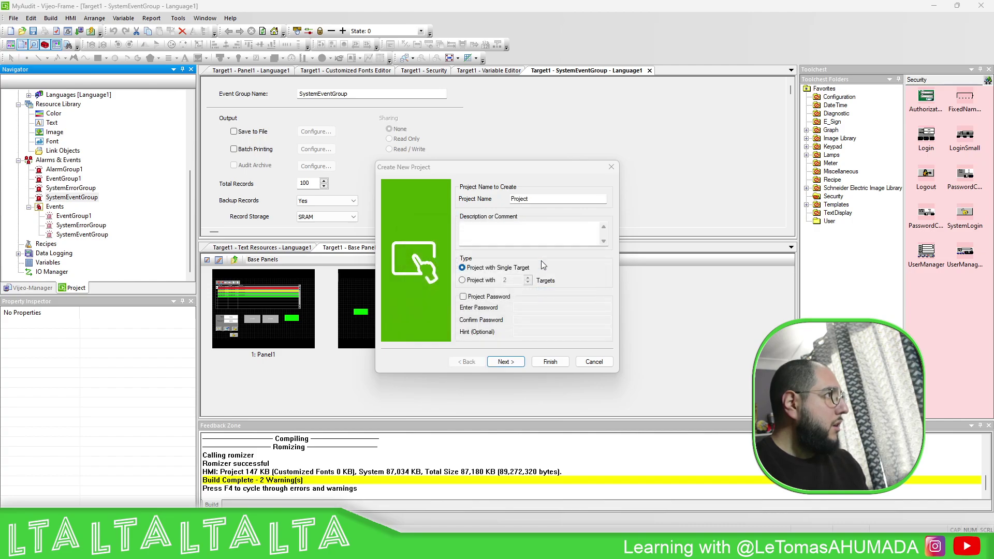
{"action": "left_click", "coordinate": [536, 202]}
{"action": "type", "text": "2"}
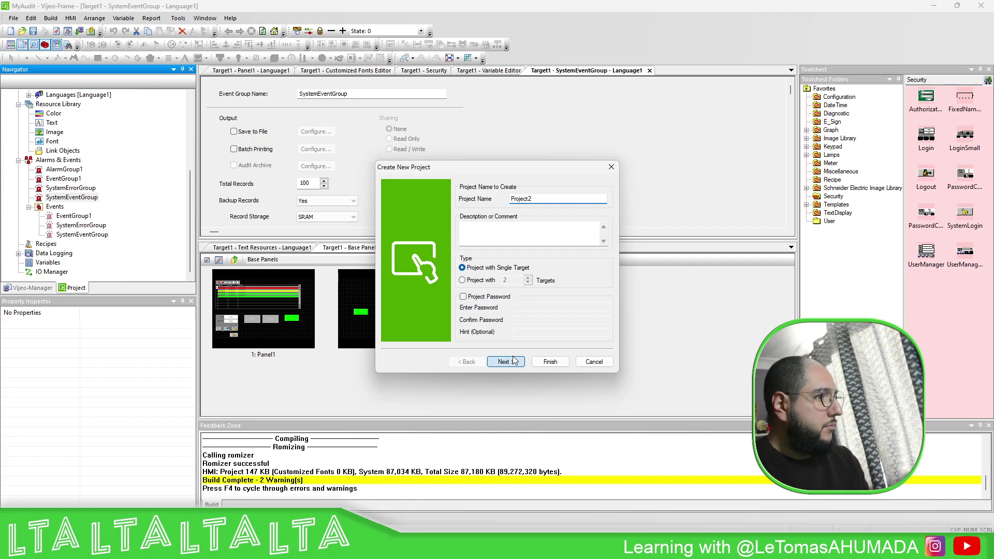
{"action": "left_click", "coordinate": [504, 362]}
{"action": "left_click", "coordinate": [520, 362]}
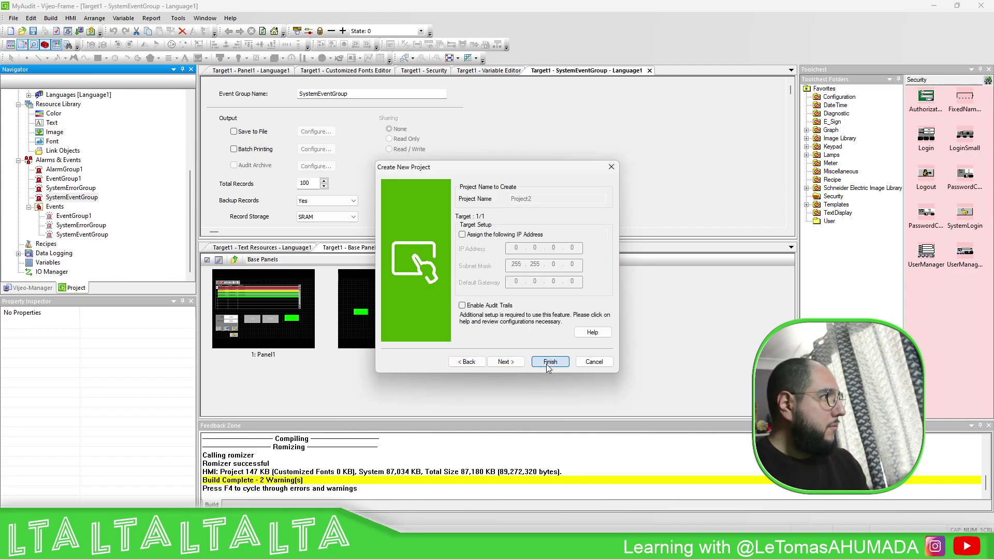
{"action": "left_click", "coordinate": [546, 364]}
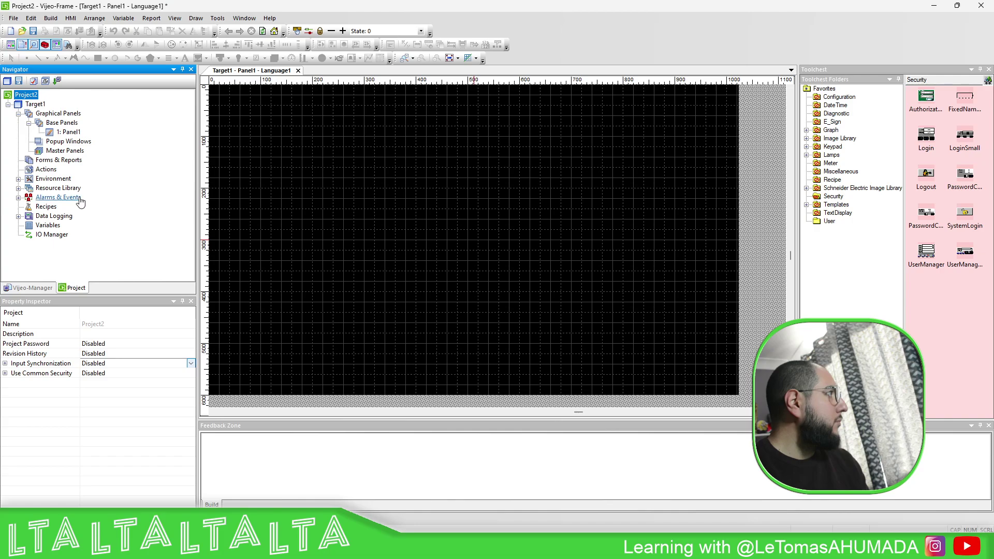
- Add a system error group, a system event group and a regular event group under Alarms & Events
{"action": "double_click", "coordinate": [25, 199]}
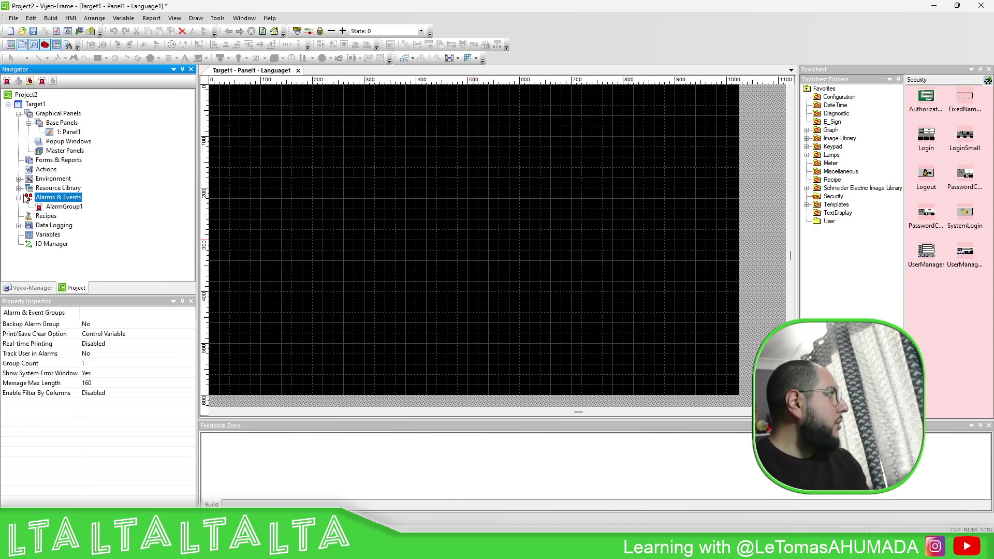
{"action": "right_click", "coordinate": [71, 197]}
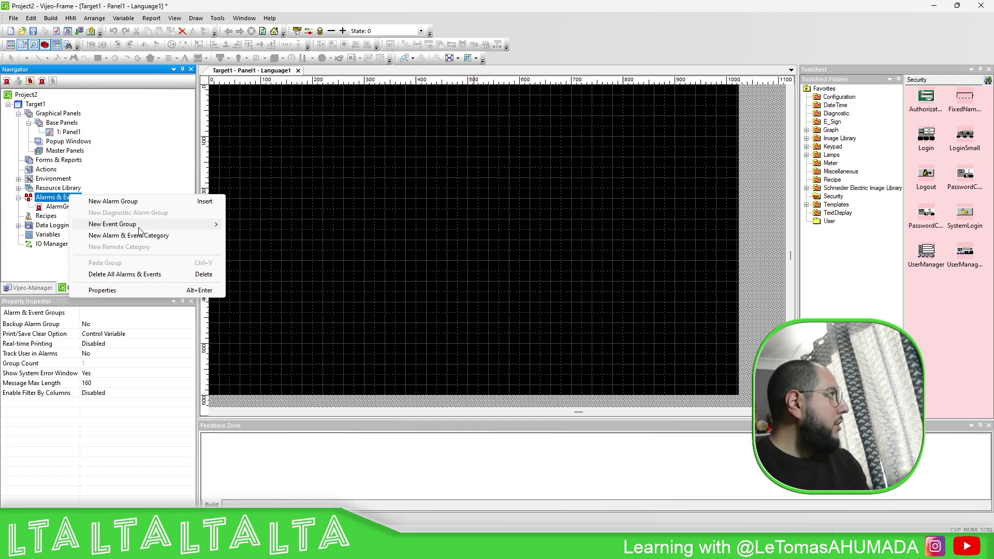
{"action": "mouse_move", "coordinate": [141, 229]}
{"action": "left_click", "coordinate": [269, 235]}
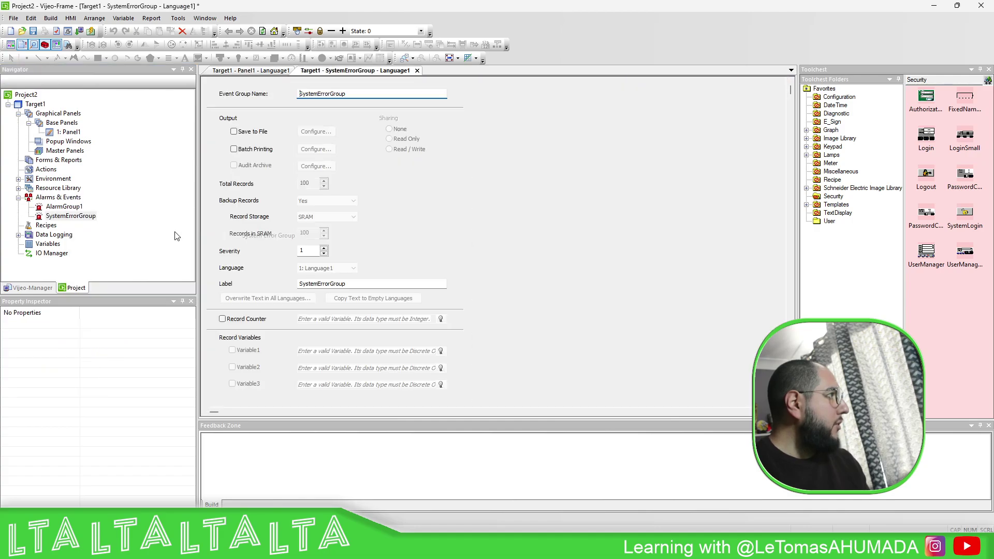
{"action": "right_click", "coordinate": [66, 199]}
{"action": "mouse_move", "coordinate": [148, 234]}
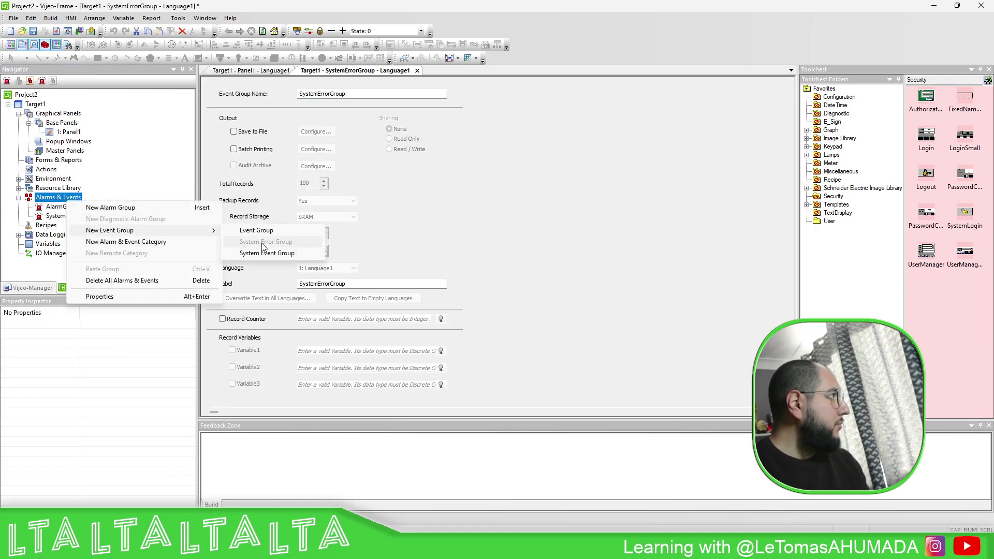
{"action": "left_click", "coordinate": [298, 253]}
{"action": "right_click", "coordinate": [49, 199]}
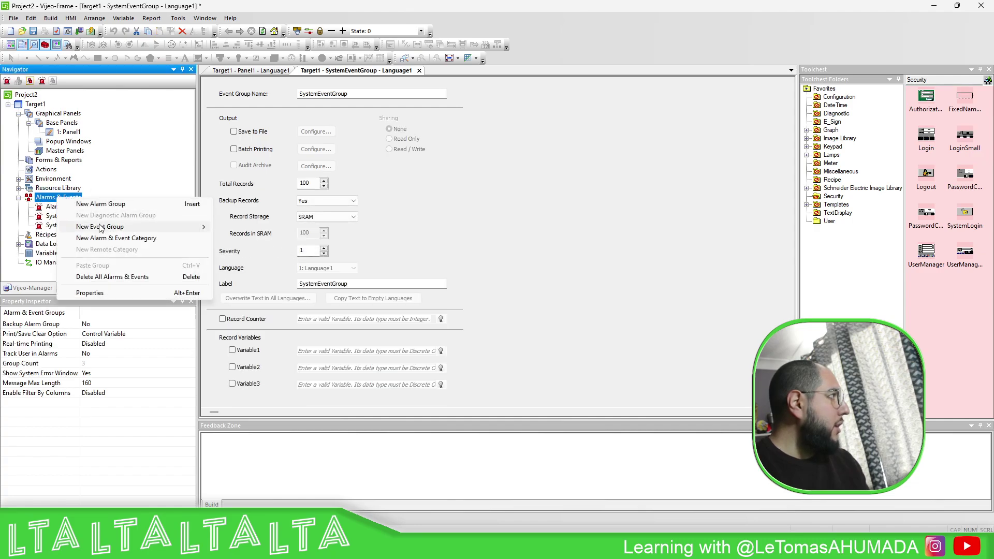
{"action": "mouse_move", "coordinate": [155, 227]}
{"action": "left_click", "coordinate": [231, 231]}
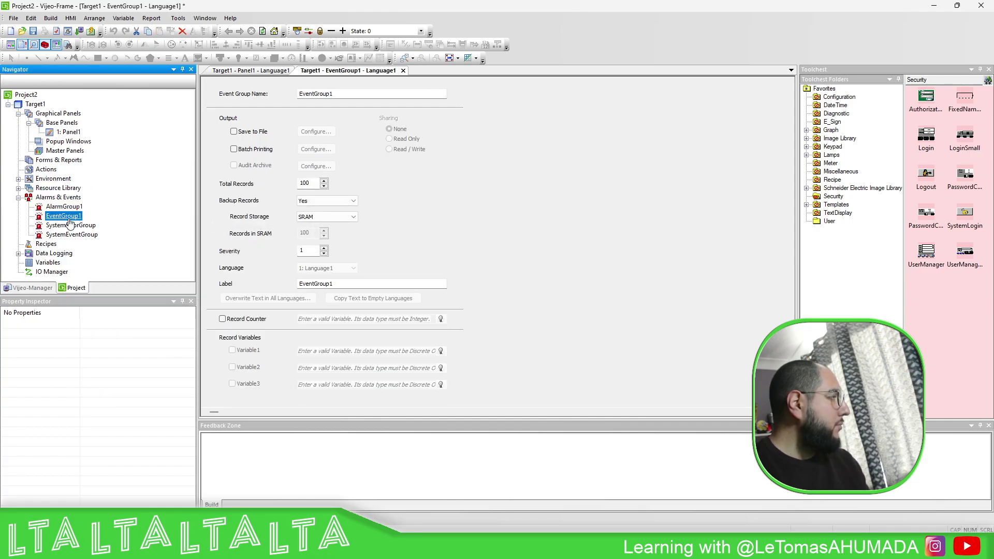
- Start a new alarm and event category containing EventGroup1, SystemErrorGroup and SystemEventGroup
{"action": "right_click", "coordinate": [74, 198]}
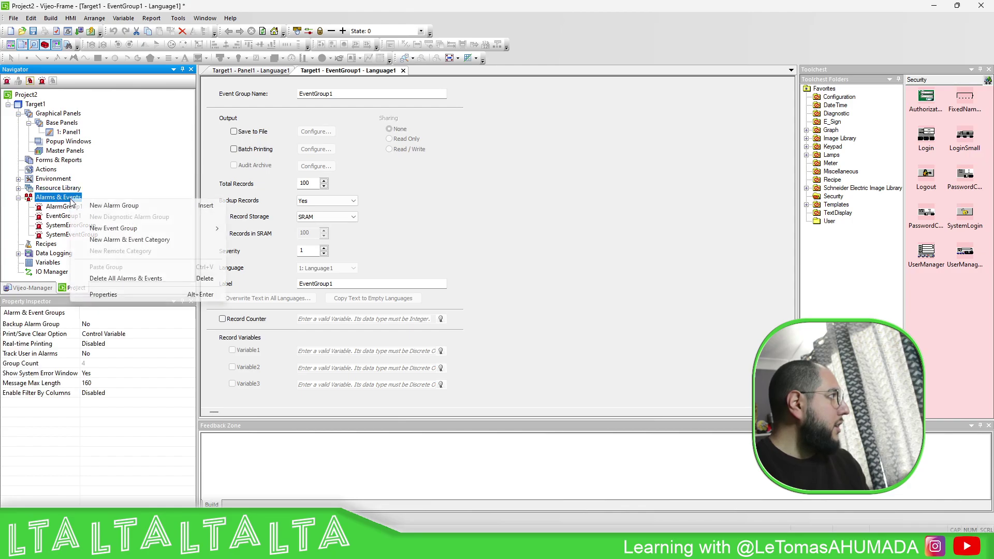
{"action": "left_click", "coordinate": [135, 238]}
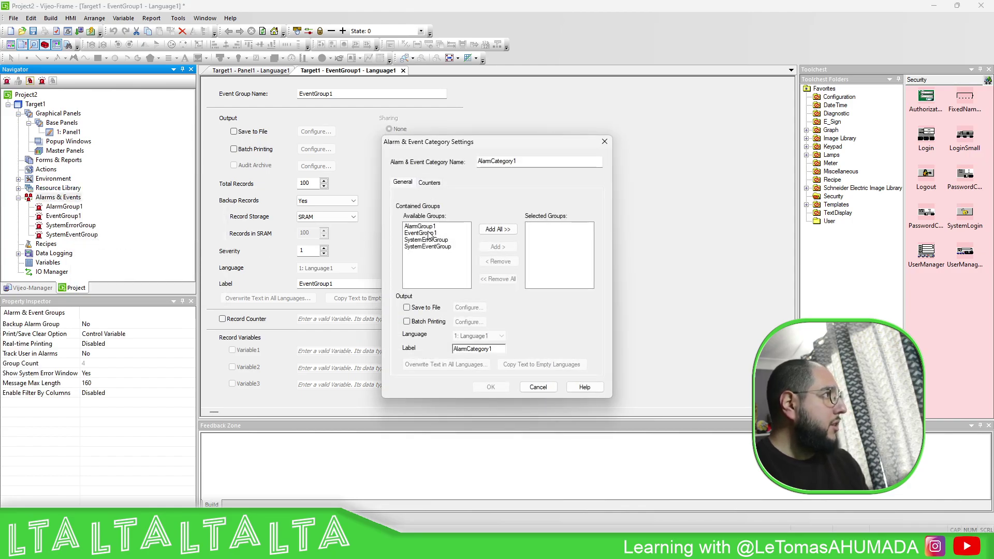
{"action": "left_click", "coordinate": [429, 233]}
{"action": "key", "text": "shift+Up"}
{"action": "left_click_drag", "start_coordinate": [435, 233], "coordinate": [438, 247]}
{"action": "left_click", "coordinate": [493, 247]}
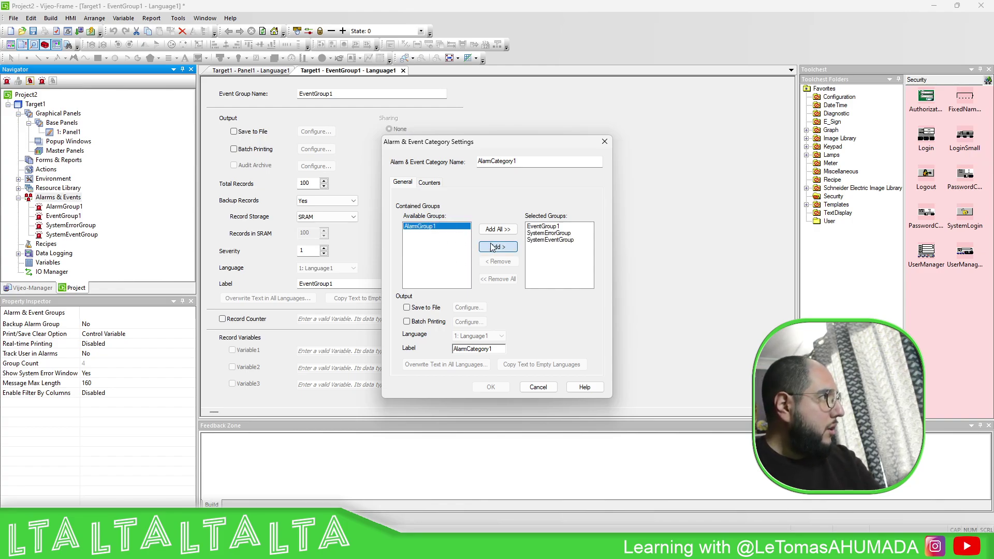
- Set both the category's name and label to Audit, create it and expand it to show its groups
{"action": "double_click", "coordinate": [534, 161]}
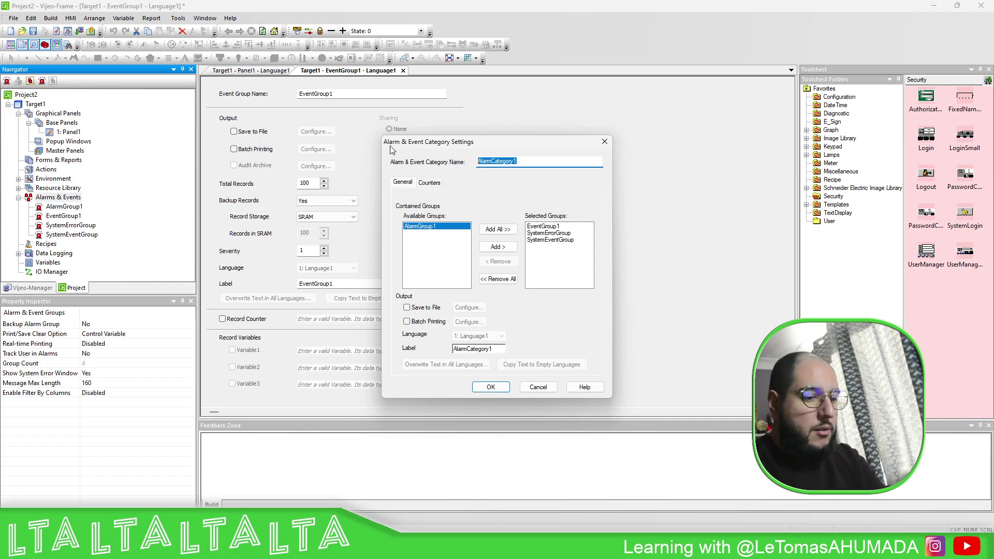
{"action": "type", "text": "Audit"}
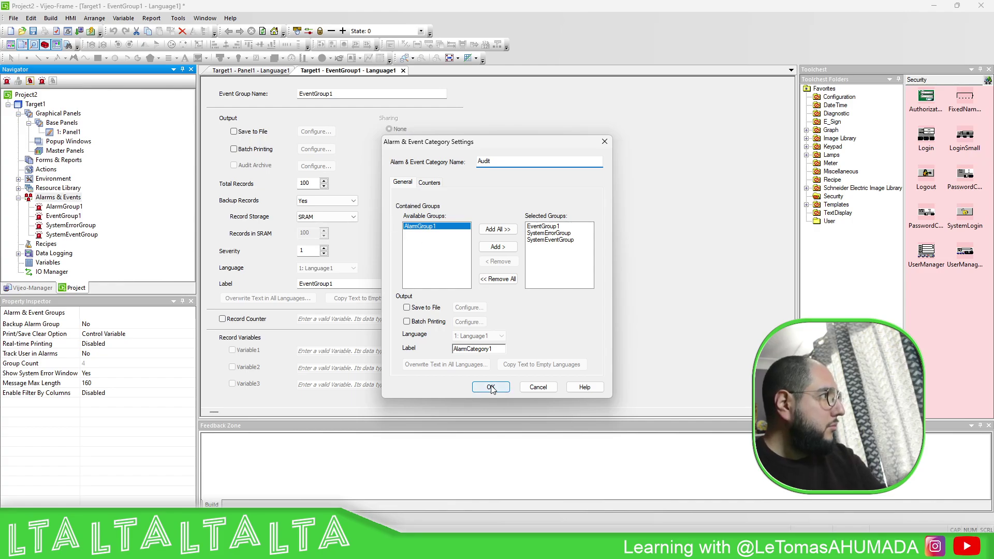
{"action": "double_click", "coordinate": [492, 350]}
{"action": "type", "text": "Audit"}
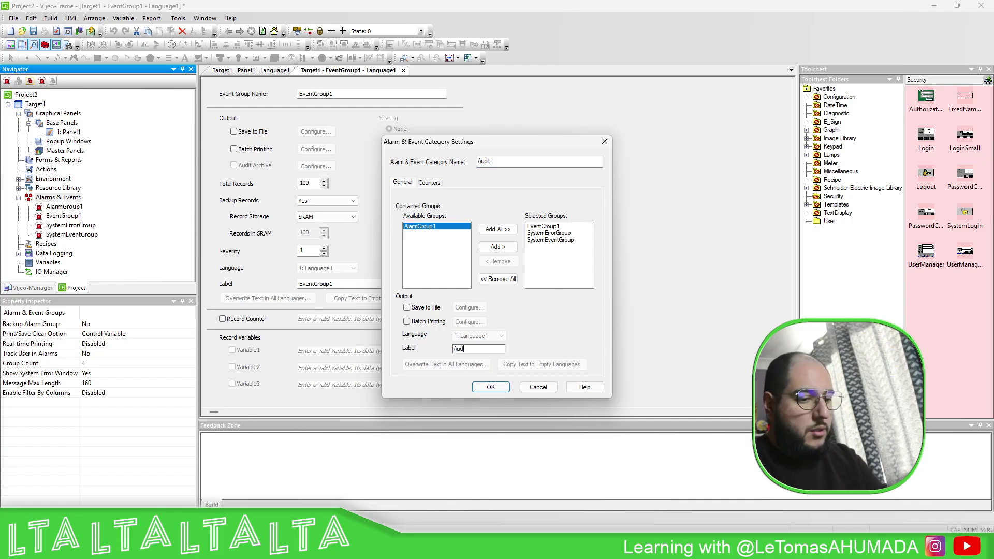
{"action": "left_click", "coordinate": [489, 388]}
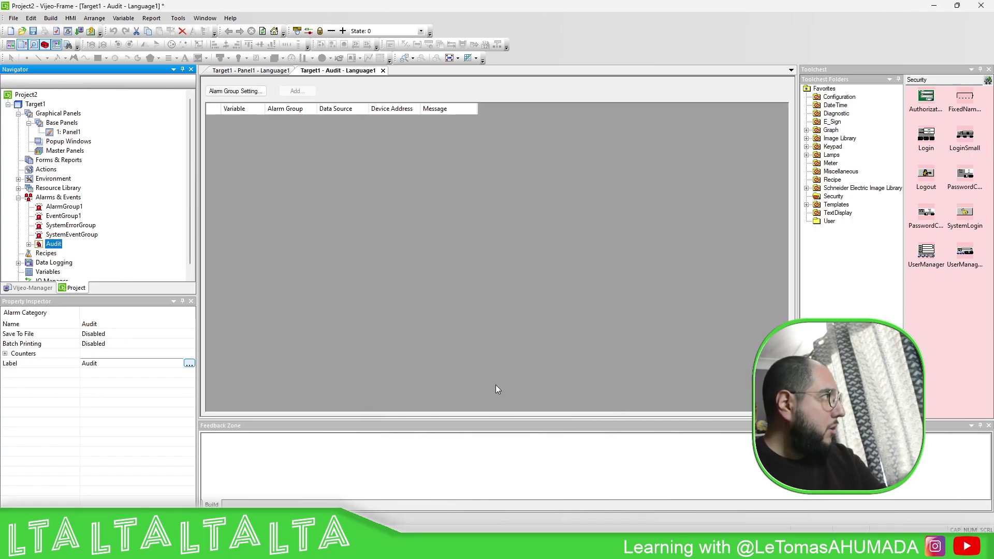
{"action": "left_click", "coordinate": [29, 244]}
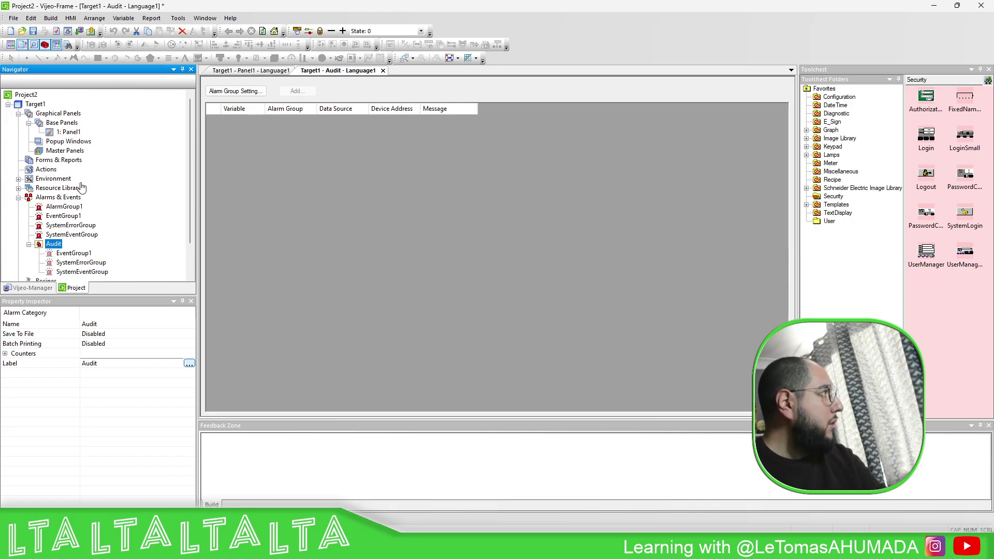
- Draw an alarm summary about 920 by 240 pixels across the upper part of Panel1
{"action": "double_click", "coordinate": [69, 132]}
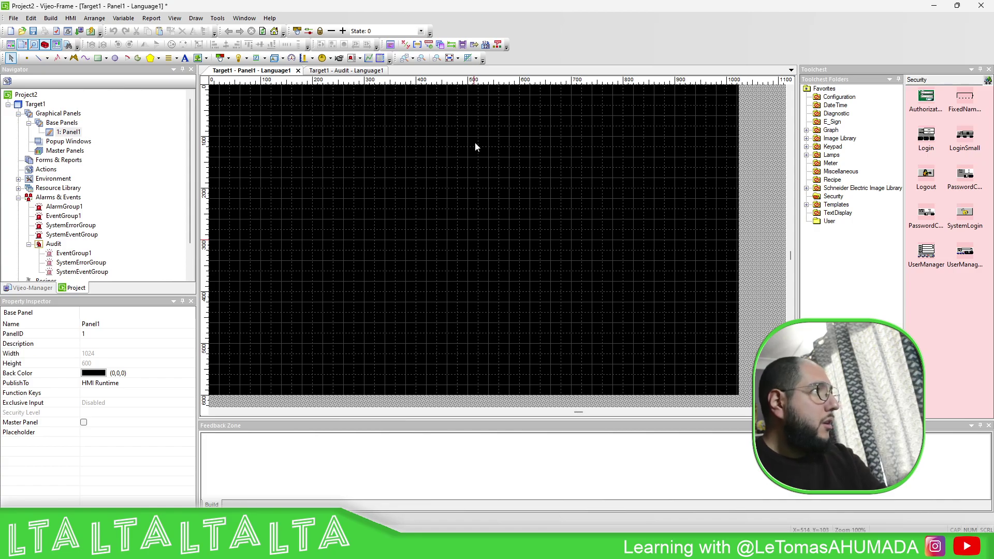
{"action": "left_click", "coordinate": [351, 57]}
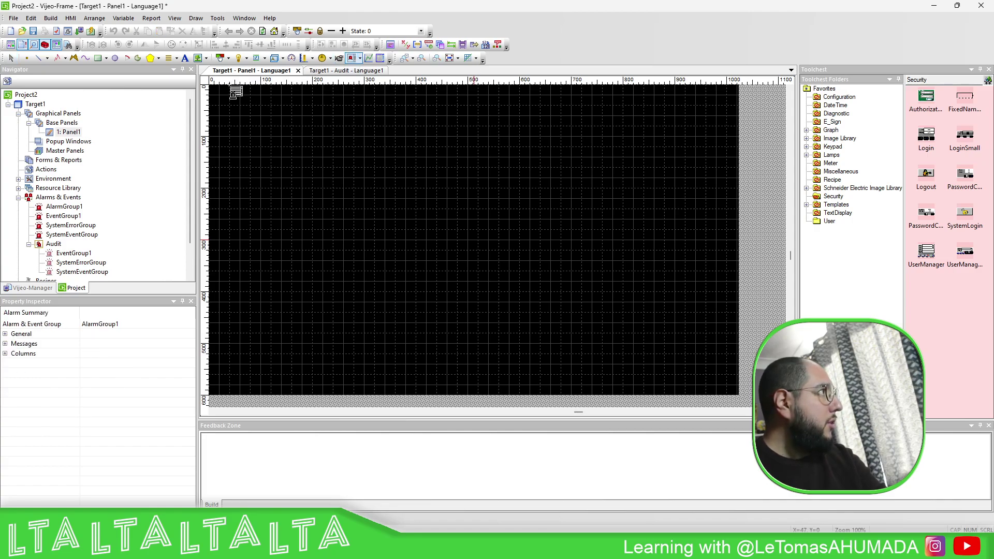
{"action": "left_click_drag", "start_coordinate": [229, 94], "coordinate": [706, 218]}
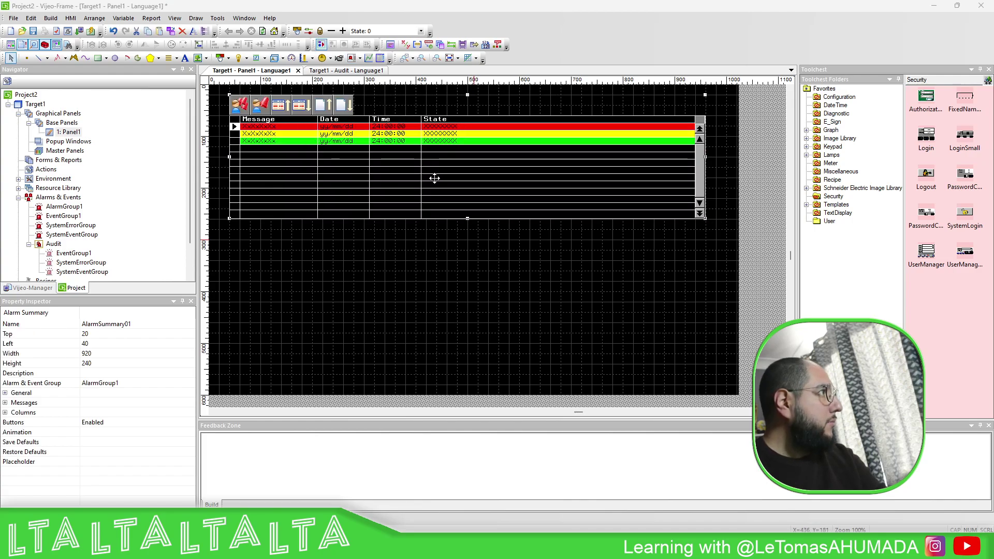
- Assign the Audit category to the alarm summary and set its display mode to Double Line
{"action": "left_click", "coordinate": [468, 211]}
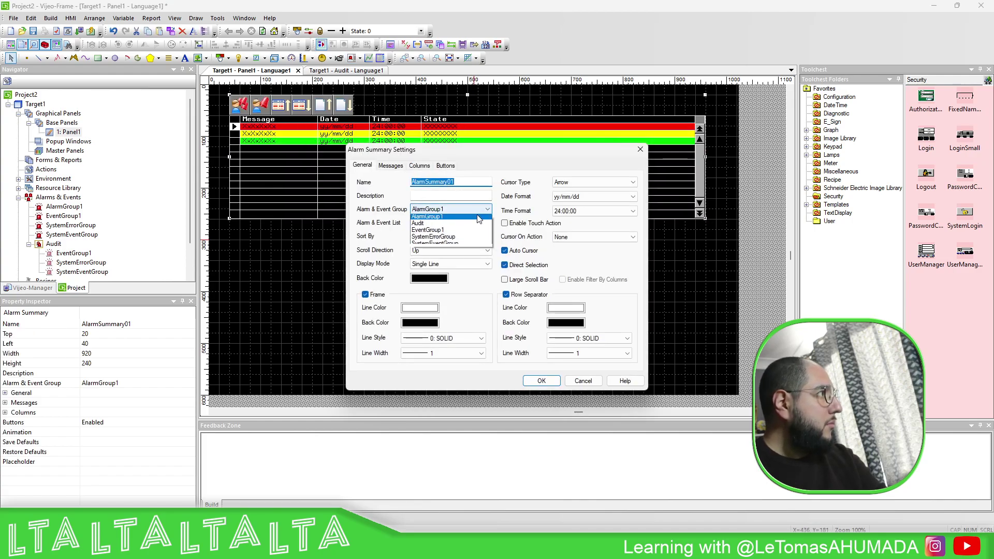
{"action": "left_click", "coordinate": [424, 225]}
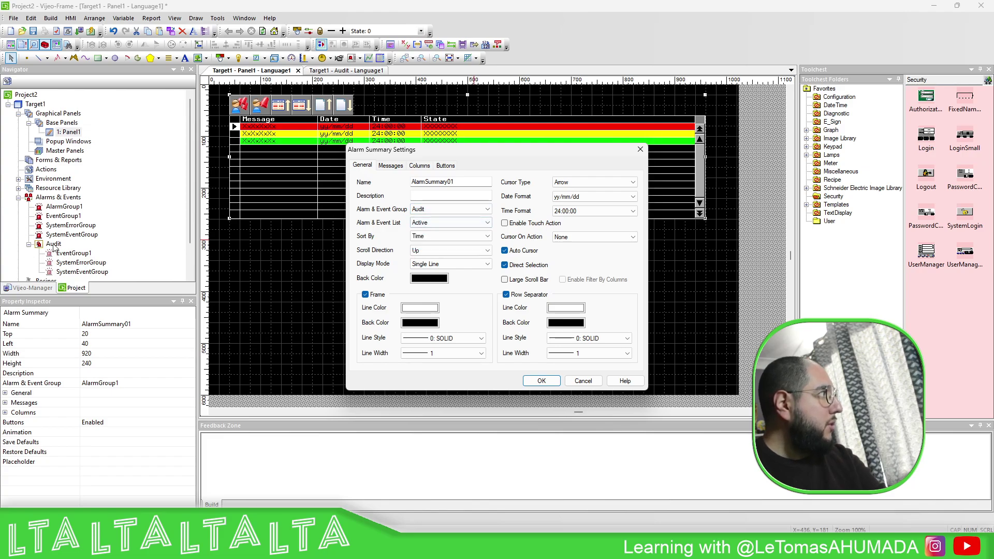
{"action": "left_click", "coordinate": [458, 263]}
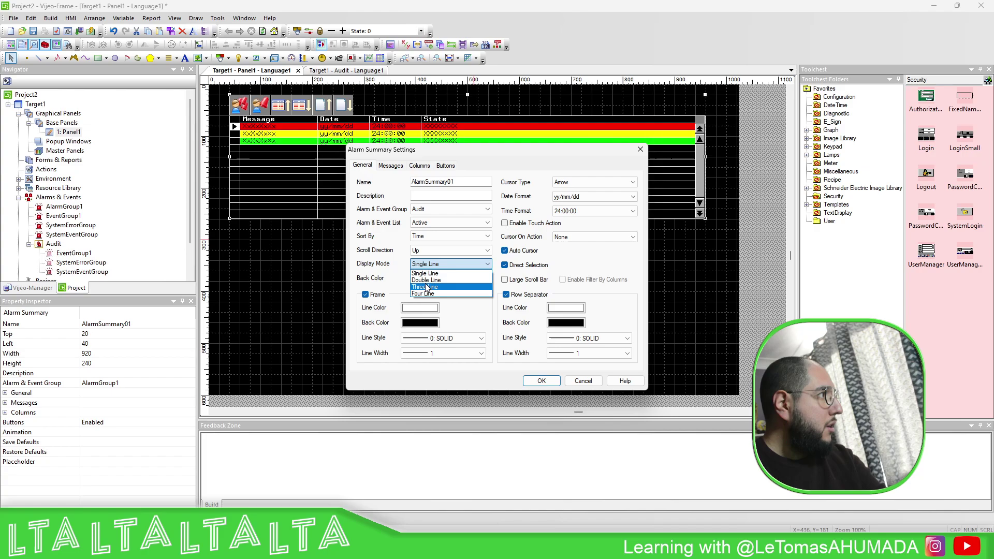
{"action": "left_click", "coordinate": [455, 280]}
- Add the User Name column to the alarm summary, place it before State and apply the settings
{"action": "left_click", "coordinate": [418, 165]}
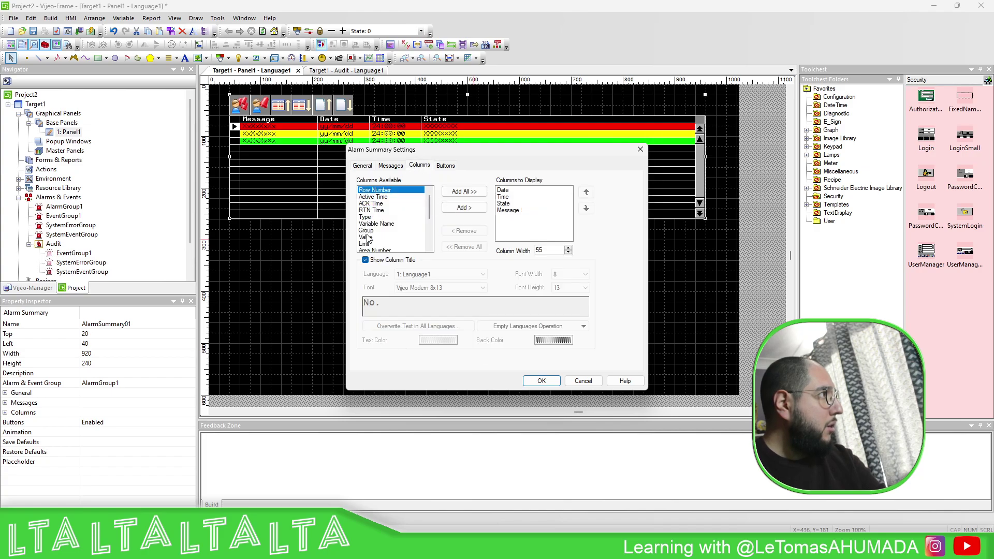
{"action": "scroll", "coordinate": [368, 238], "scroll_direction": "down", "scroll_amount": 3}
{"action": "left_click", "coordinate": [374, 204]}
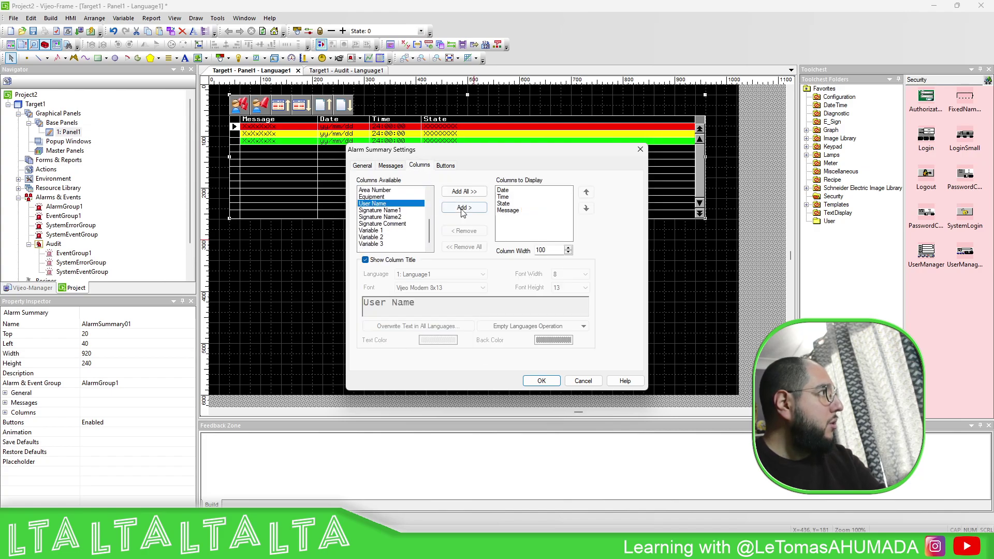
{"action": "left_click", "coordinate": [464, 207]}
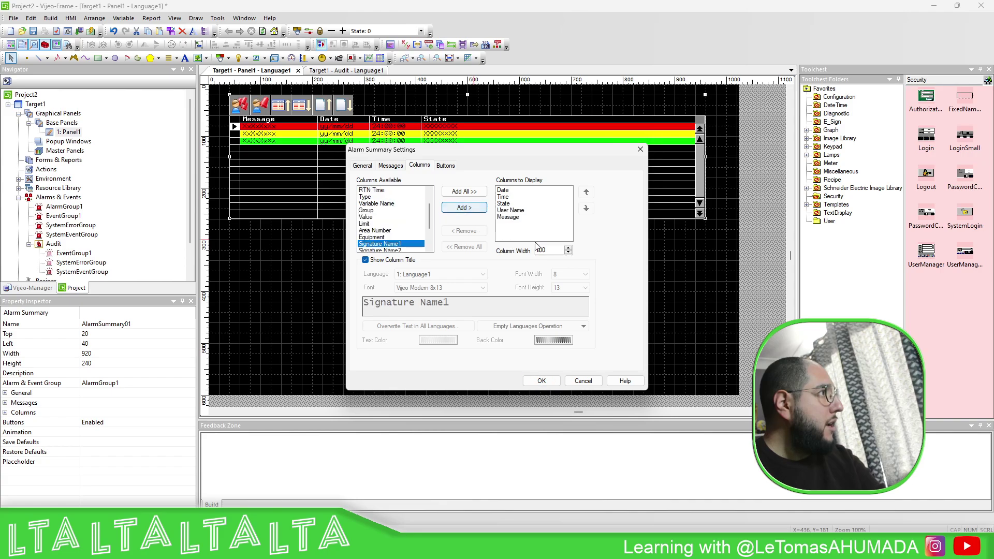
{"action": "left_click", "coordinate": [514, 211]}
{"action": "left_click", "coordinate": [586, 192]}
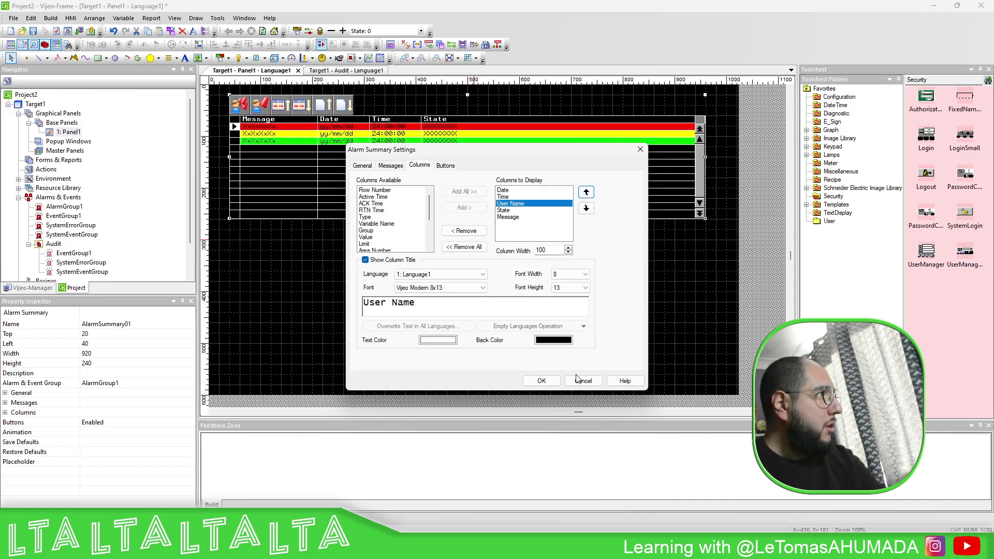
{"action": "left_click", "coordinate": [542, 381]}
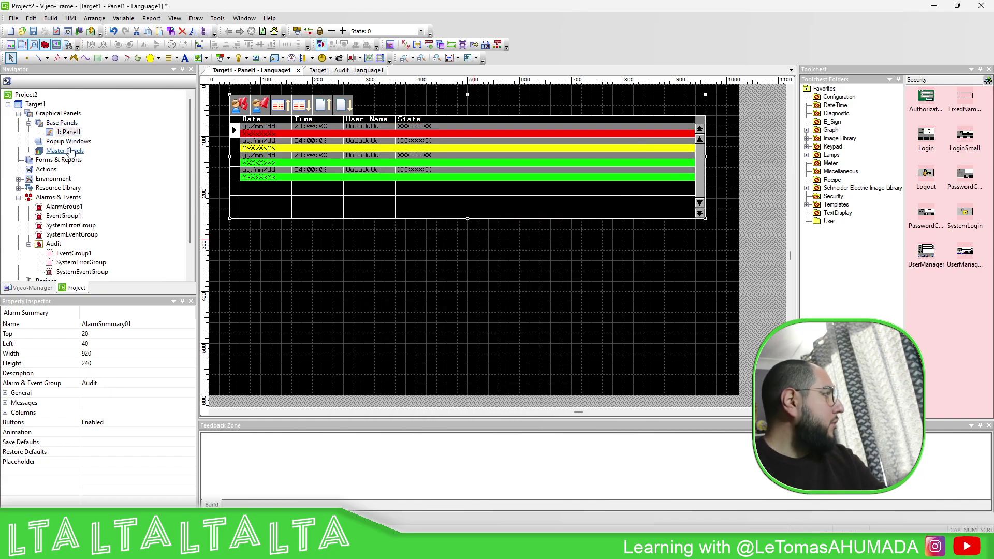
- Place the Login object from the Security library below the alarm summary and the Logout switch beneath it
{"action": "left_click_drag", "start_coordinate": [930, 139], "coordinate": [306, 276]}
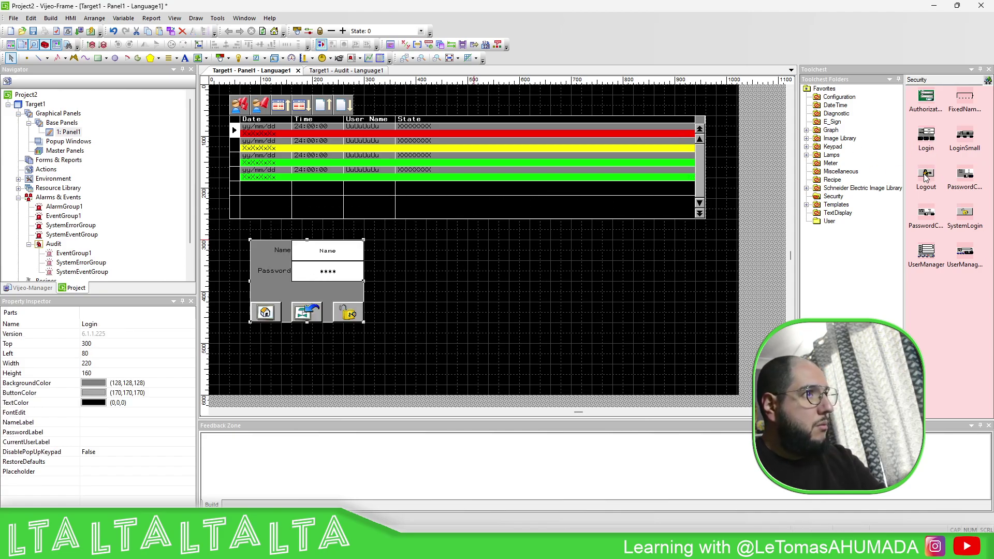
{"action": "left_click_drag", "start_coordinate": [926, 177], "coordinate": [343, 344]}
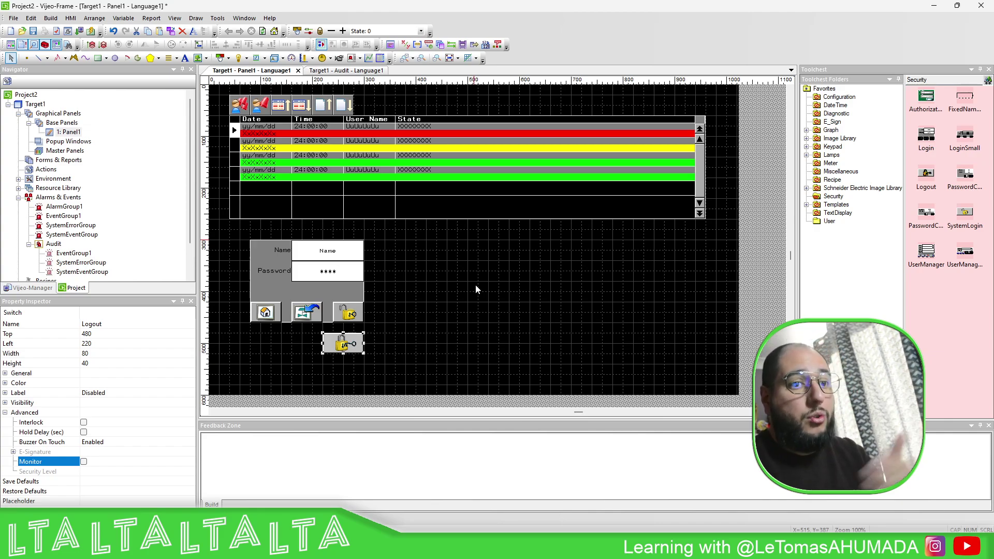
{"action": "left_click", "coordinate": [483, 298]}
- Create an internal DINT variable named diVar with logging of user operations on the variable enabled
{"action": "scroll", "coordinate": [48, 259], "scroll_direction": "down", "scroll_amount": 2}
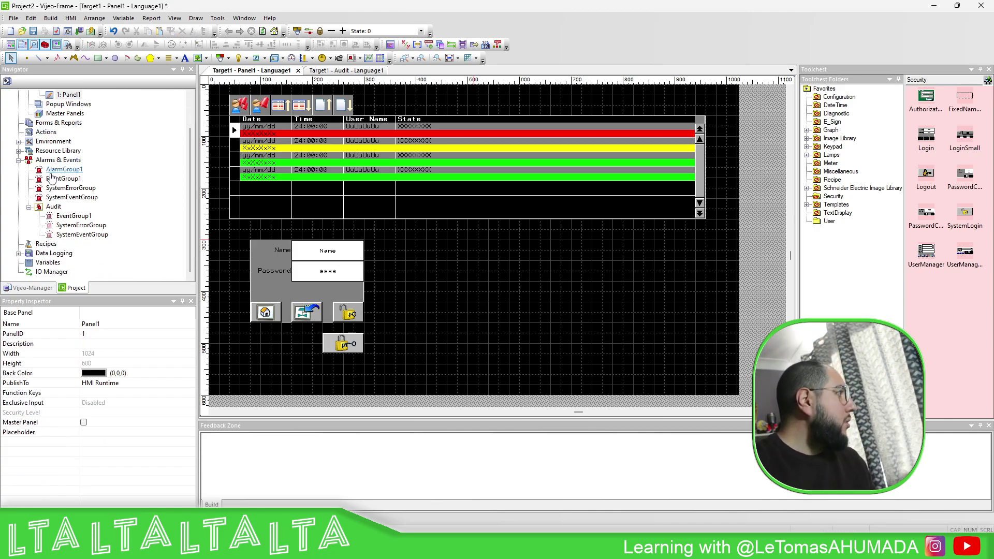
{"action": "double_click", "coordinate": [48, 262]}
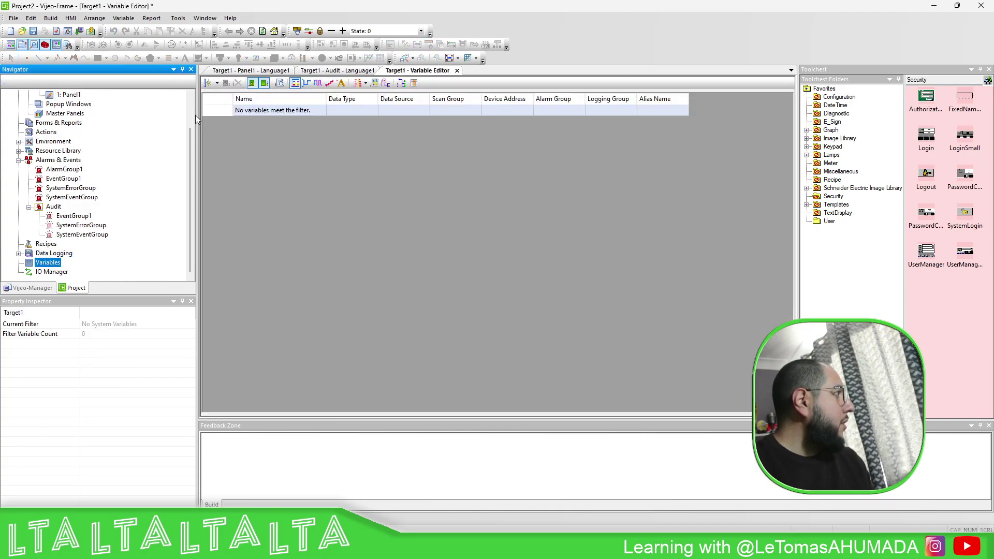
{"action": "left_click", "coordinate": [209, 83]}
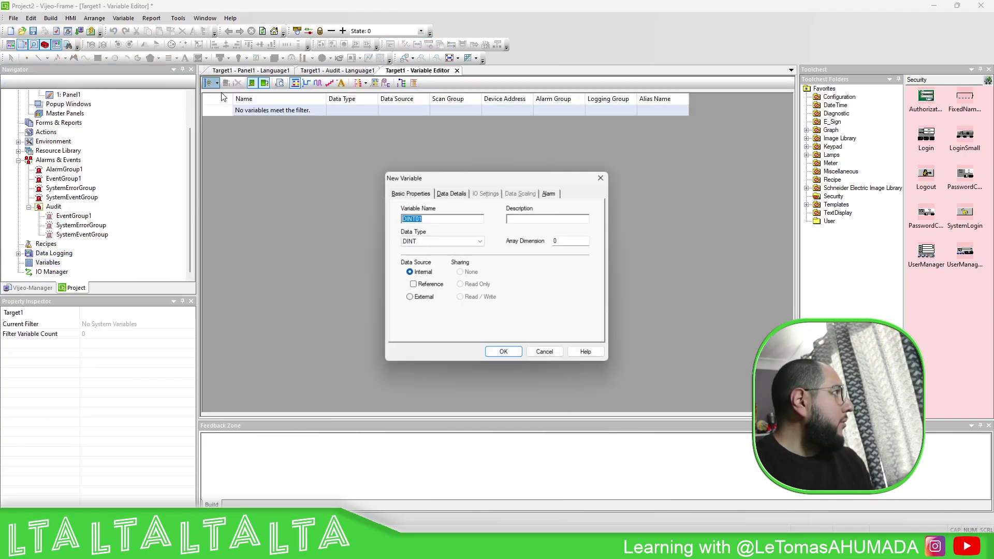
{"action": "left_click", "coordinate": [439, 241]}
{"action": "left_click", "coordinate": [305, 208]}
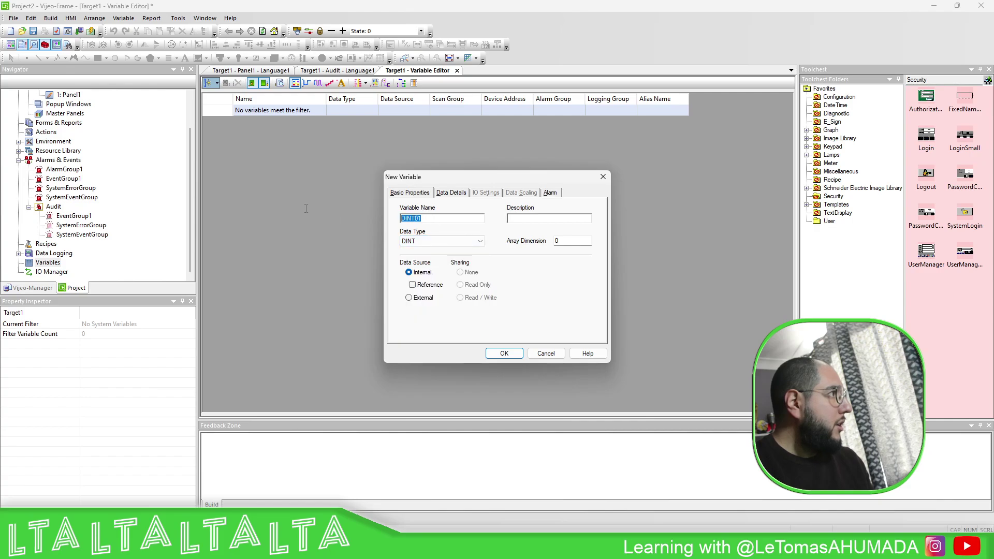
{"action": "type", "text": "diVar"}
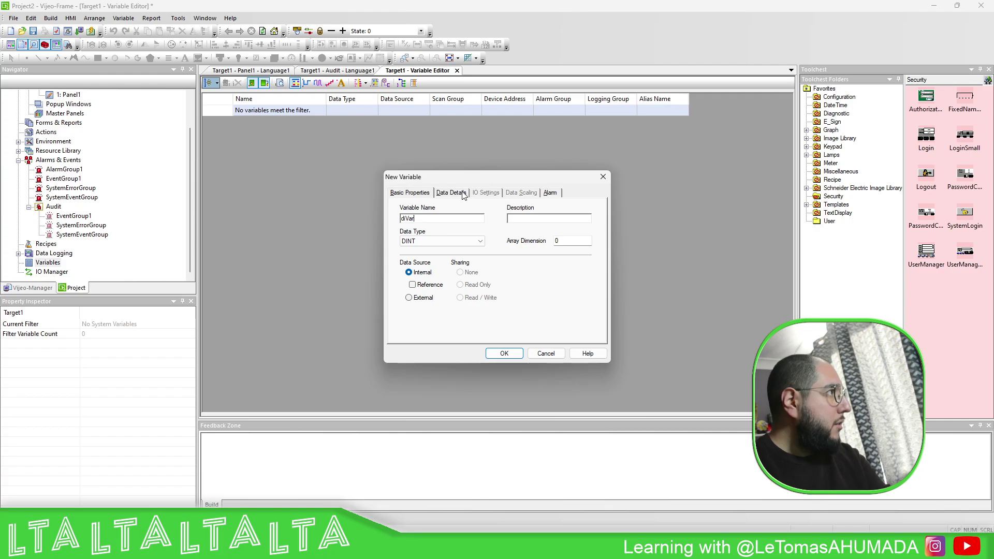
{"action": "left_click", "coordinate": [463, 194]}
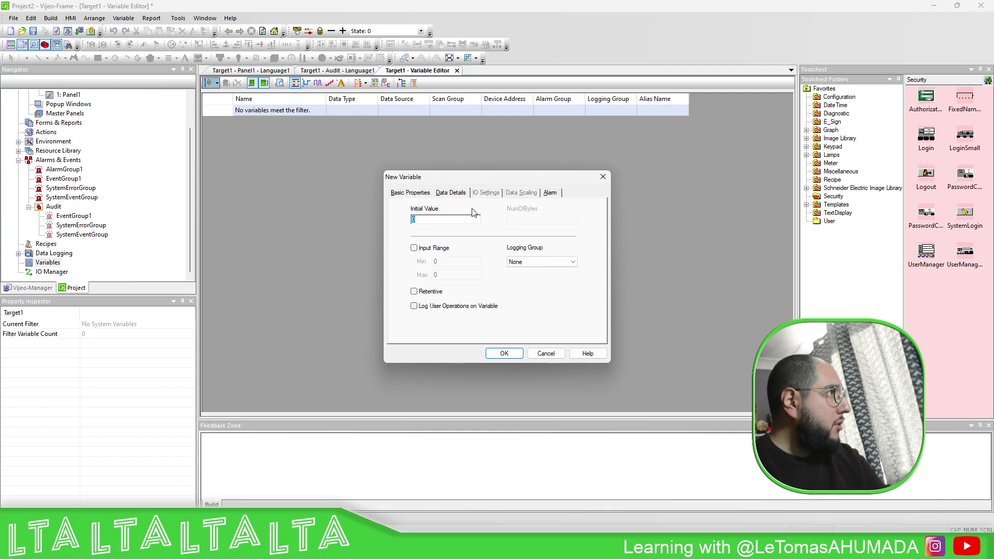
{"action": "left_click", "coordinate": [504, 353]}
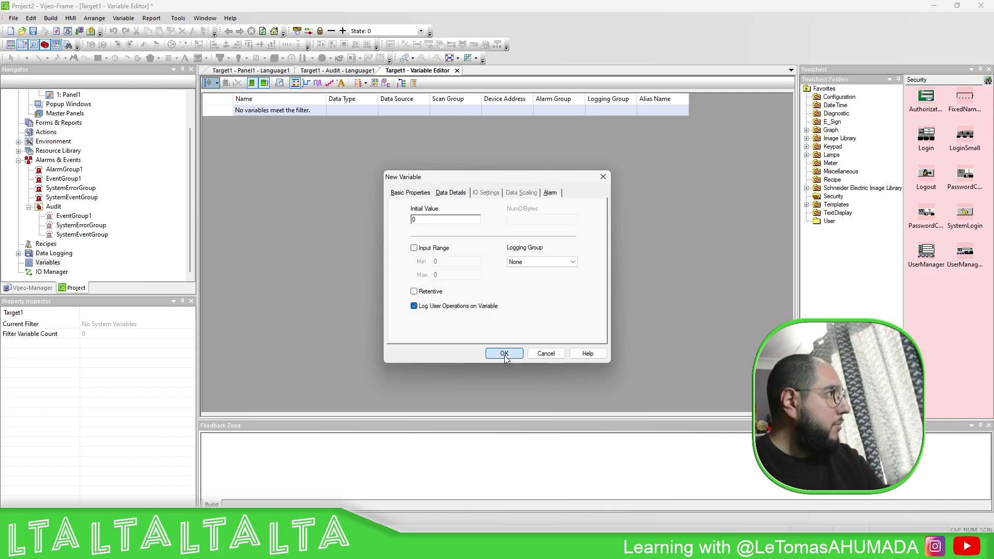
- Open the target's Security settings under Environment and set Target Security to Use Security
{"action": "scroll", "coordinate": [49, 171], "scroll_direction": "up", "scroll_amount": 2}
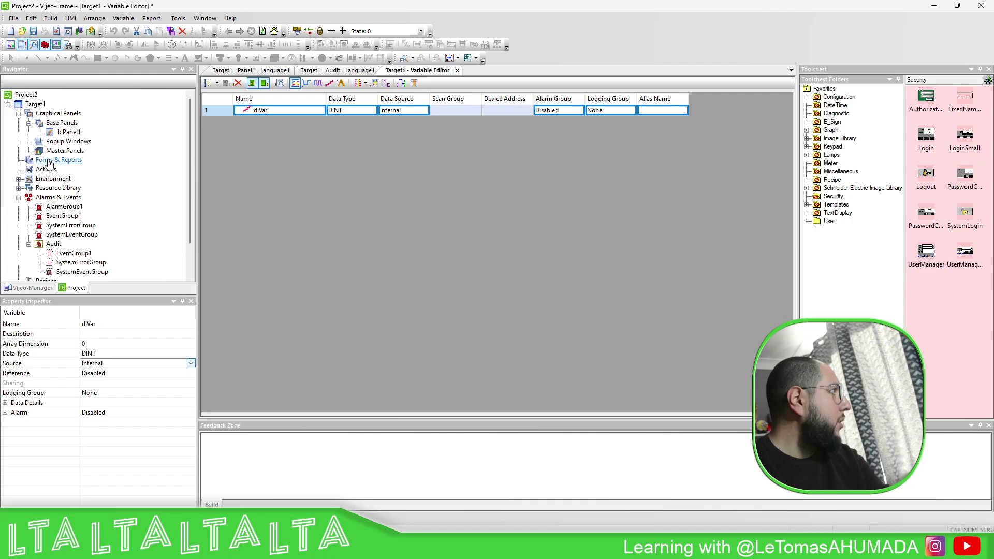
{"action": "left_click", "coordinate": [19, 179]}
{"action": "double_click", "coordinate": [57, 207]}
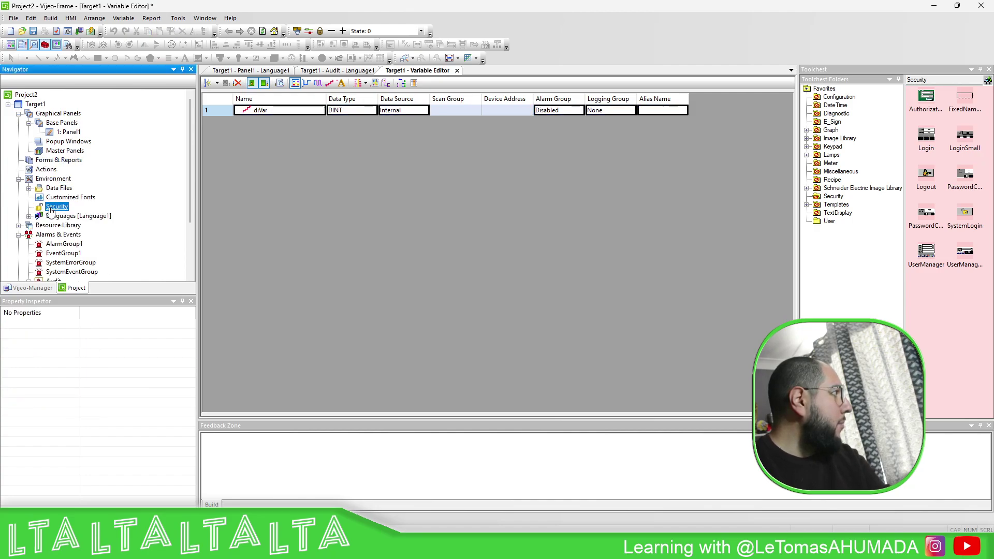
{"action": "left_click", "coordinate": [114, 324]}
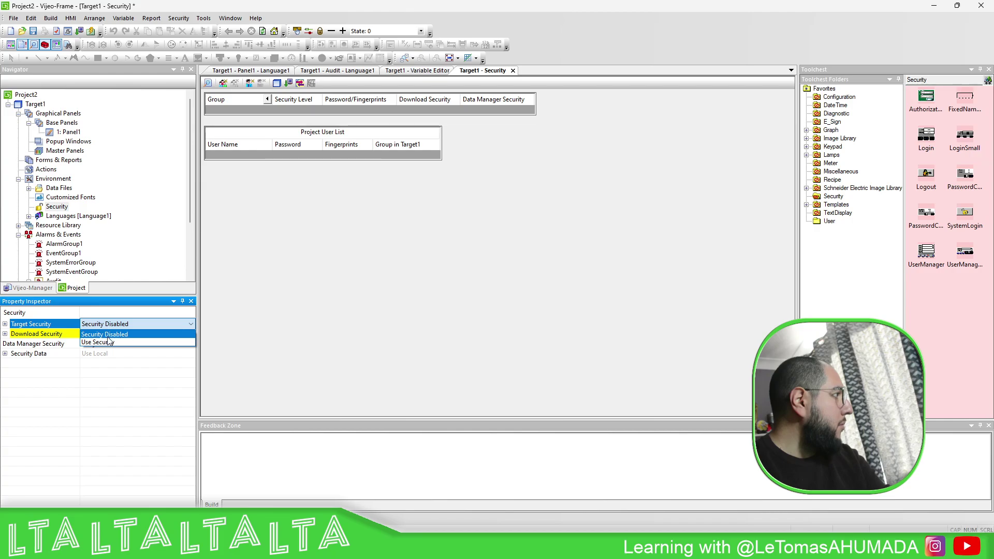
{"action": "left_click", "coordinate": [114, 344]}
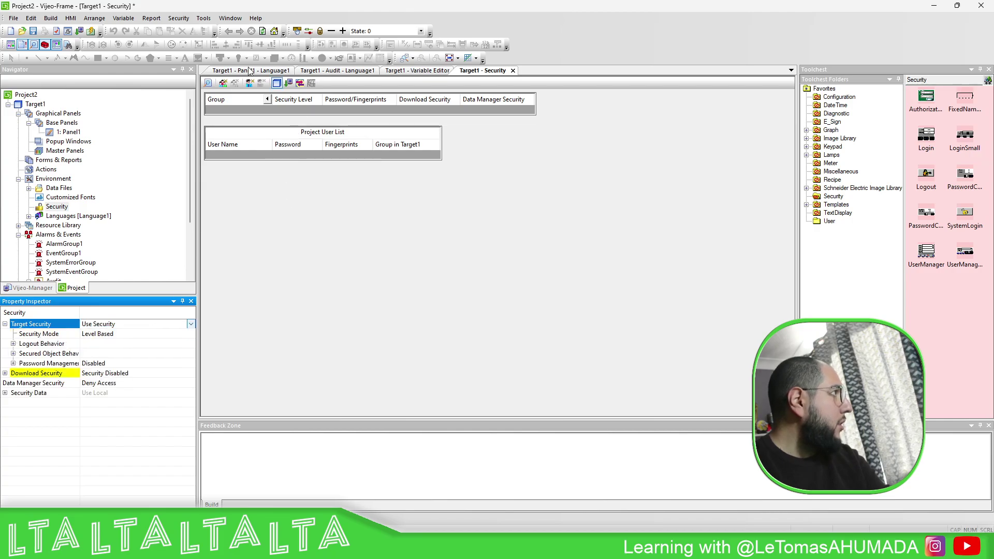
- Add a security group named Admins and set its security level to 10
{"action": "left_click", "coordinate": [222, 83]}
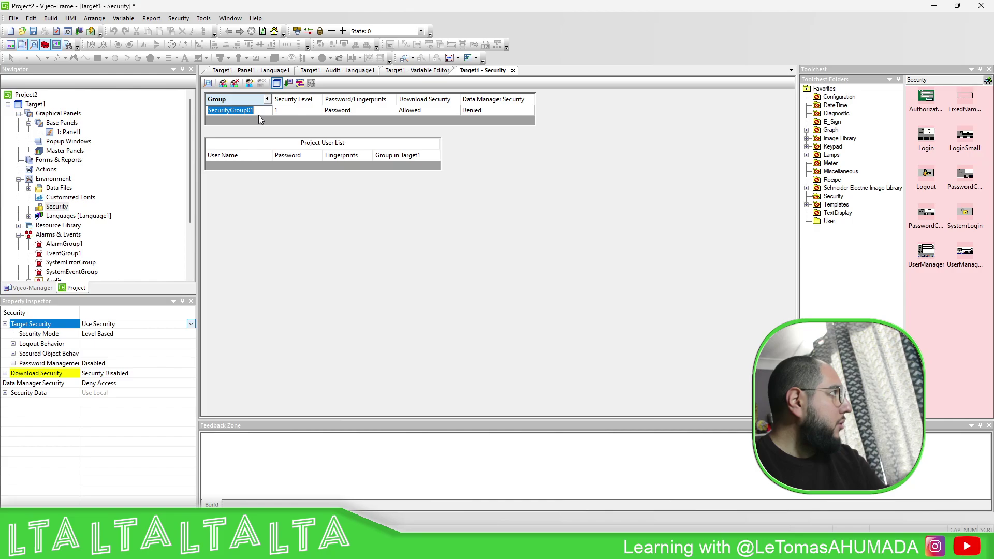
{"action": "type", "text": "Admins"}
{"action": "key", "text": "Return"}
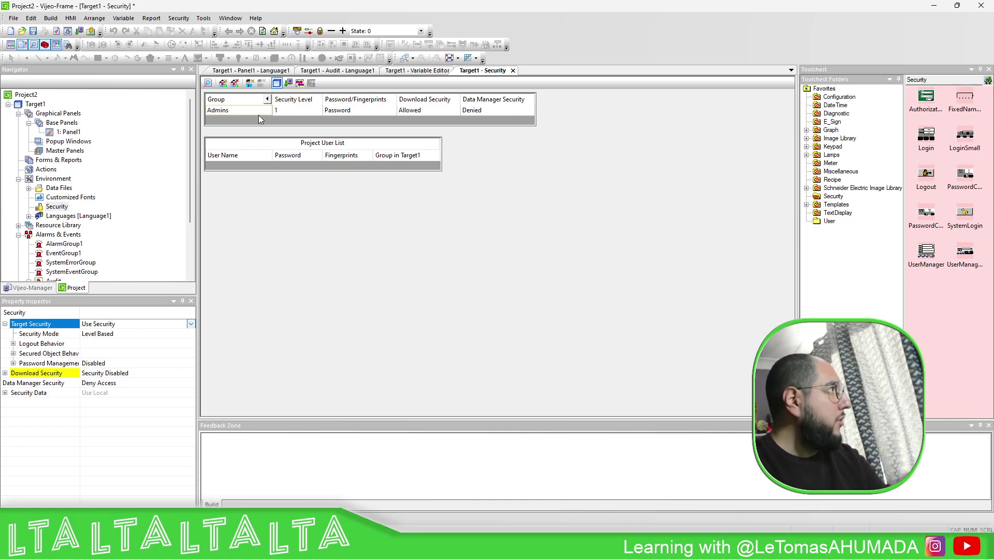
{"action": "left_click", "coordinate": [276, 110]}
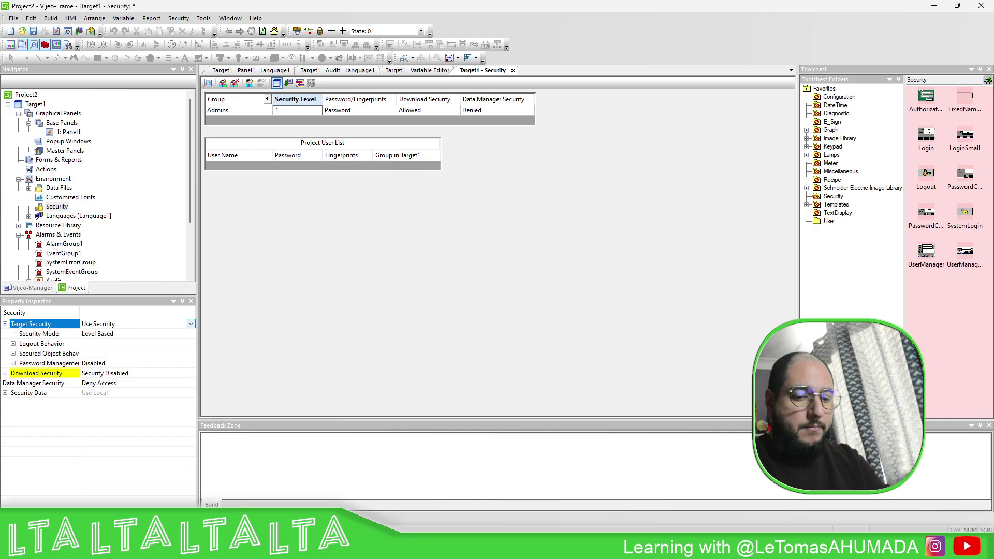
{"action": "type", "text": "0"}
{"action": "key", "text": "Return"}
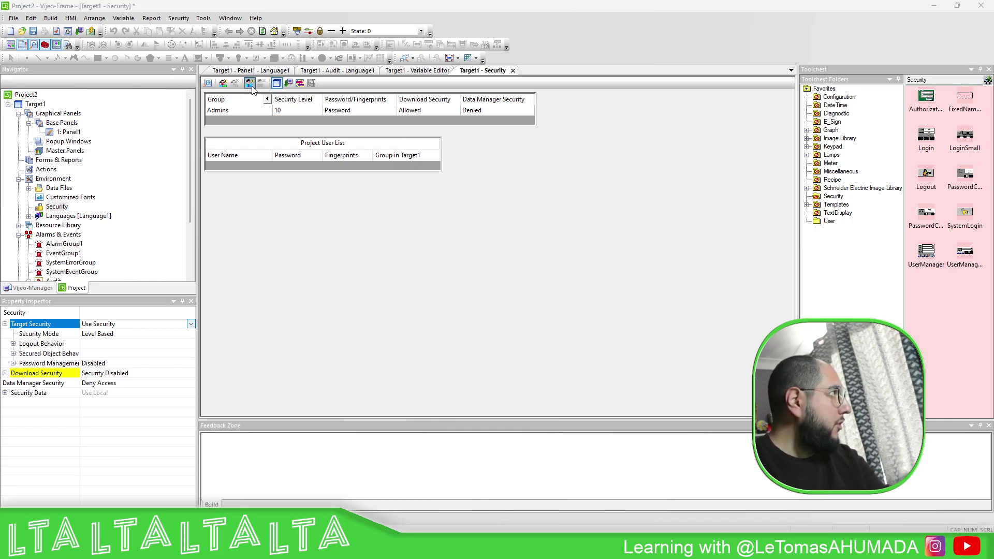
- Create the project user LTA, enter and confirm the account password, and assign the user to the Admins security group
{"action": "left_click", "coordinate": [251, 84]}
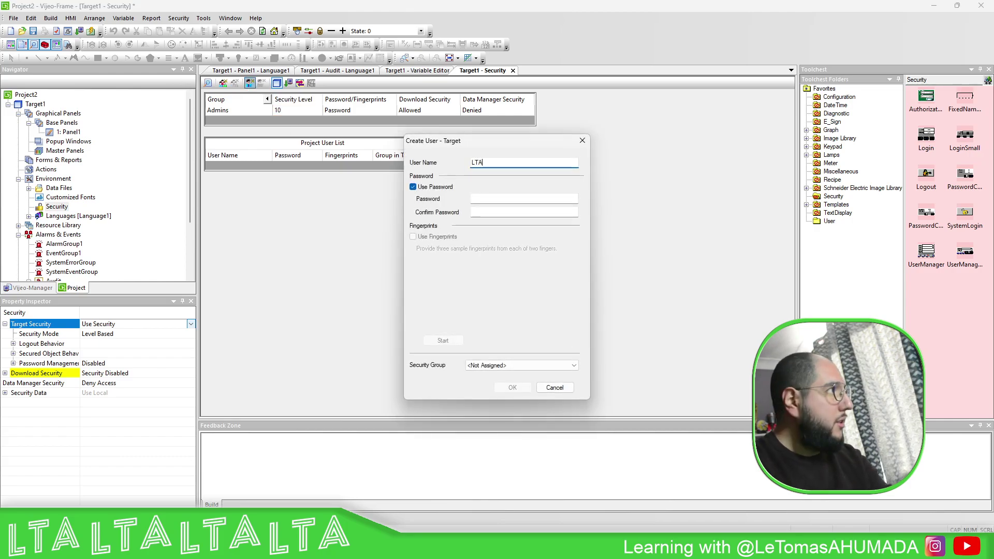
{"action": "left_click", "coordinate": [546, 199]}
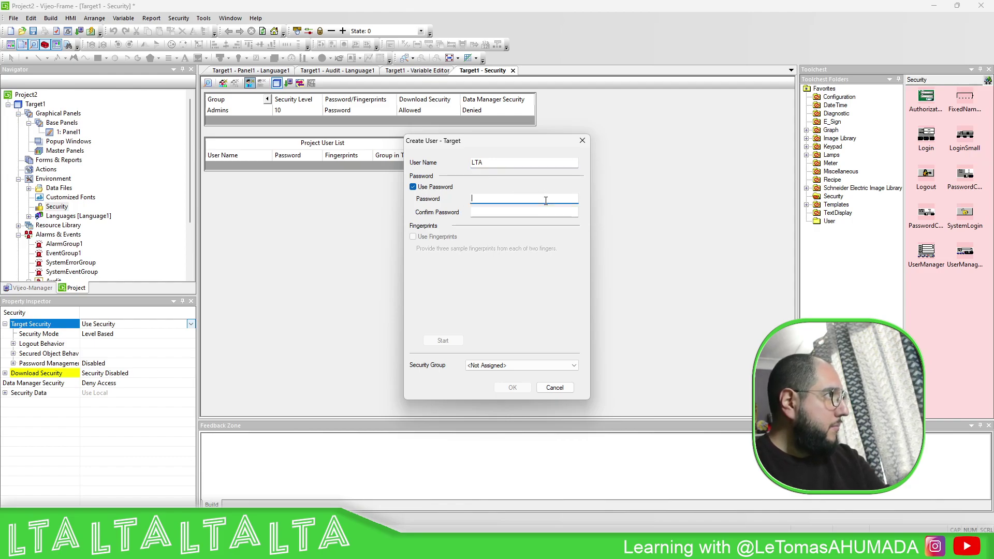
{"action": "left_click", "coordinate": [524, 211]}
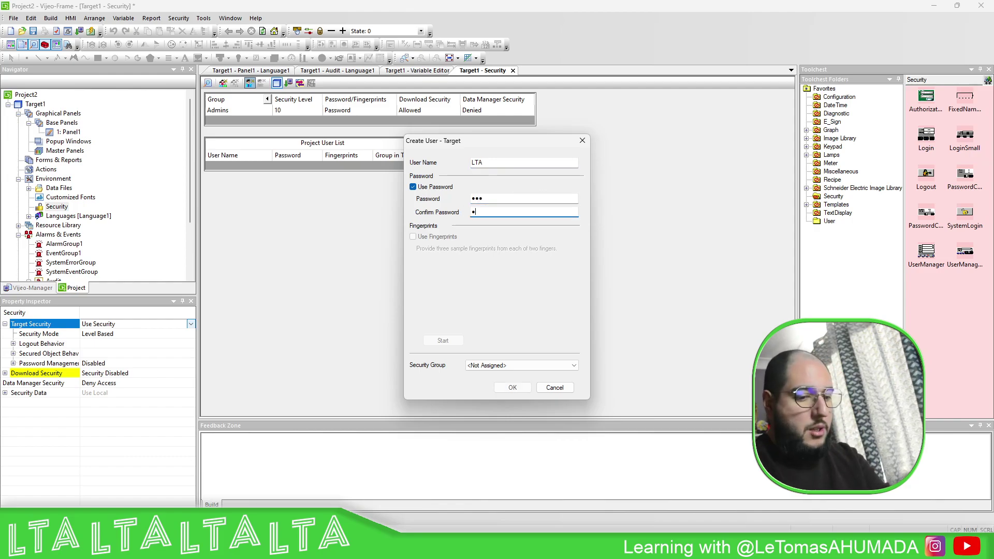
{"action": "right_click", "coordinate": [545, 201]}
{"action": "left_click", "coordinate": [572, 366]}
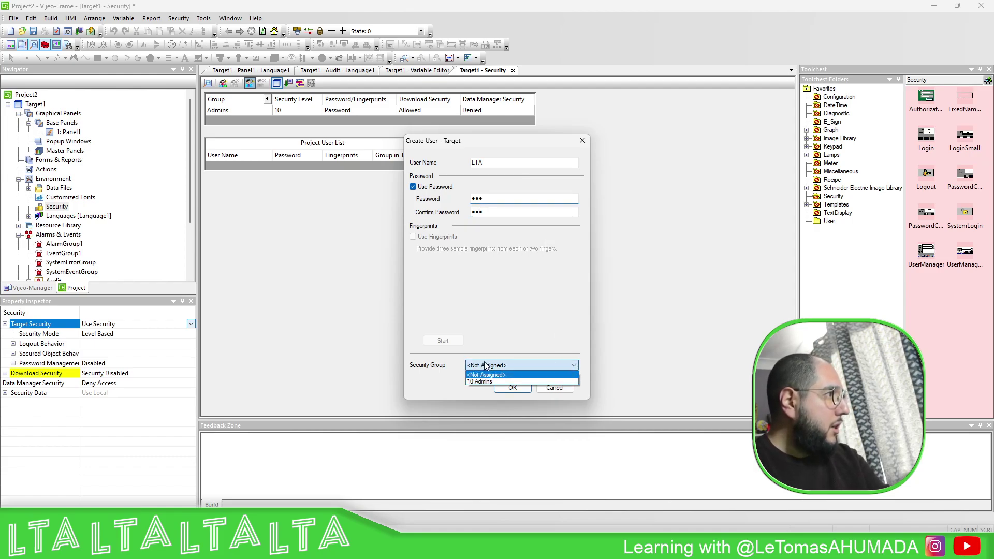
{"action": "left_click", "coordinate": [489, 378]}
{"action": "left_click", "coordinate": [512, 388]}
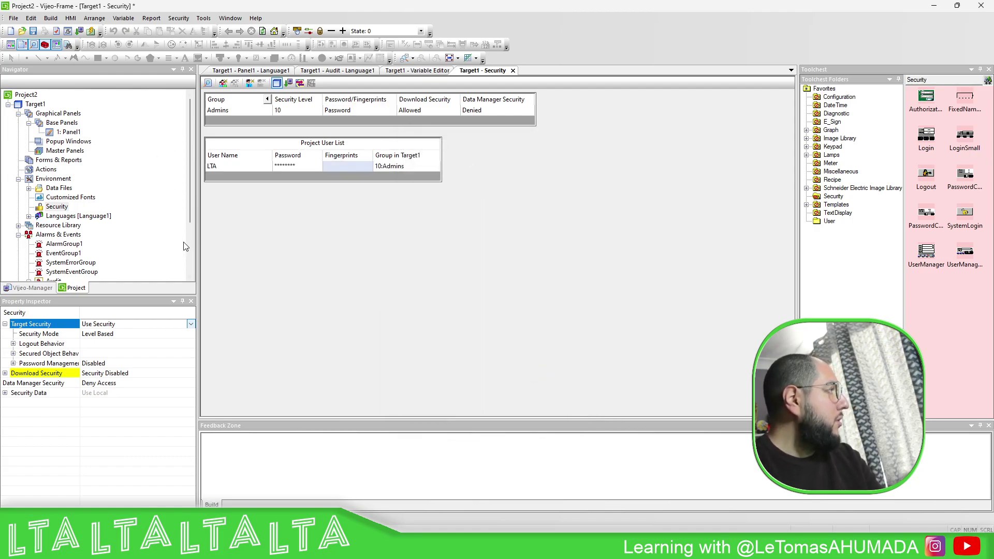
- On Panel1, draw a numeric display beside the Login object, link it to diVar and enable its input mode
{"action": "double_click", "coordinate": [68, 132]}
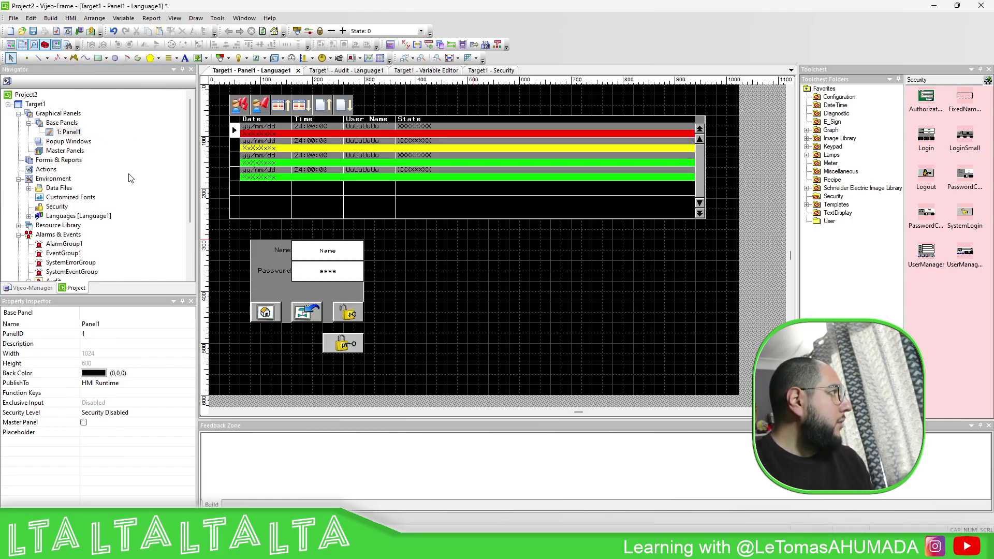
{"action": "left_click", "coordinate": [256, 58]}
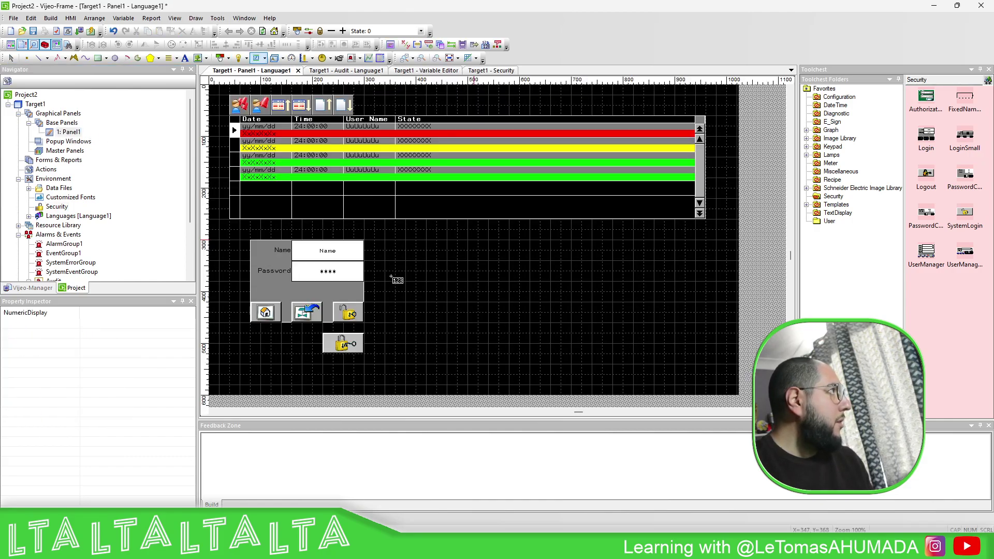
{"action": "left_click_drag", "start_coordinate": [395, 250], "coordinate": [481, 291]}
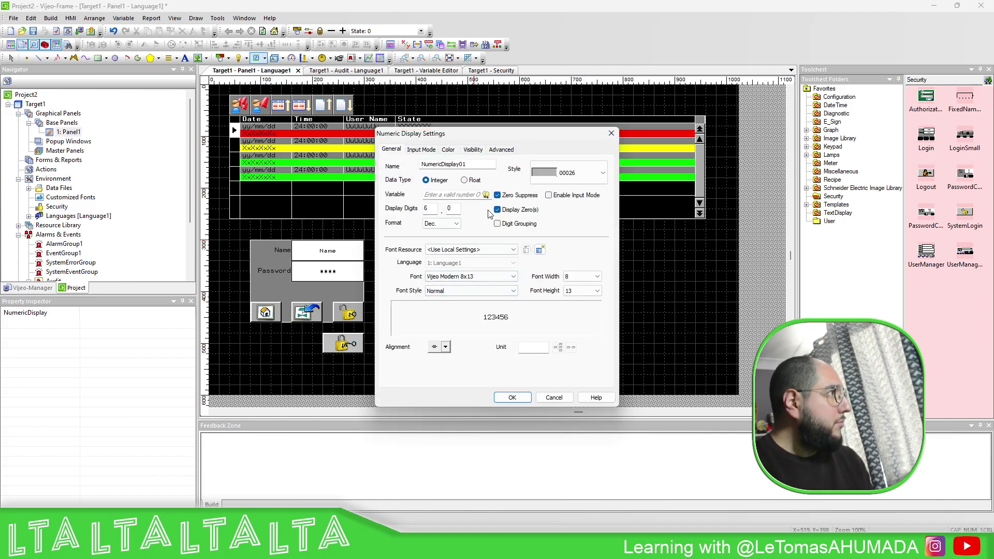
{"action": "left_click", "coordinate": [486, 194]}
{"action": "left_click", "coordinate": [538, 287]}
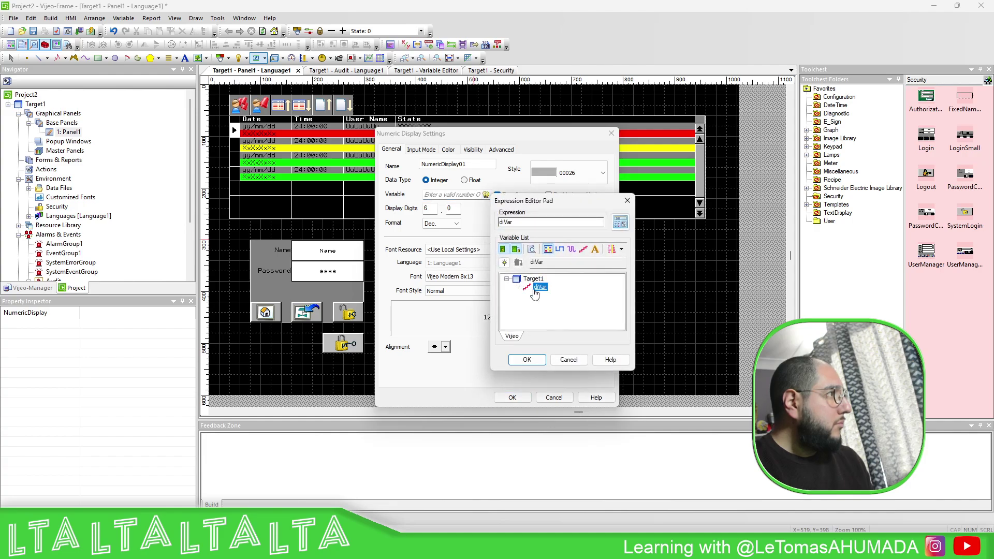
{"action": "left_click", "coordinate": [526, 359]}
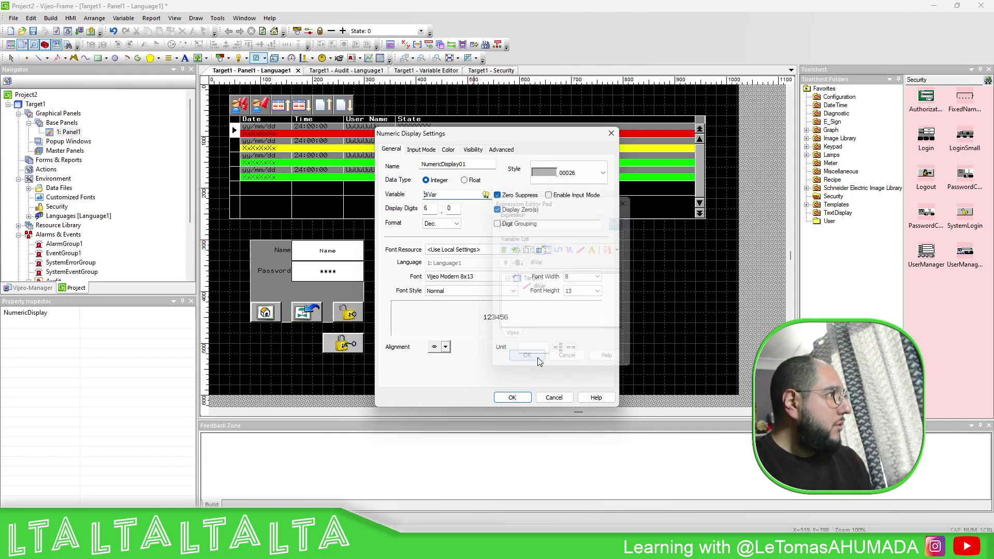
{"action": "left_click", "coordinate": [573, 195]}
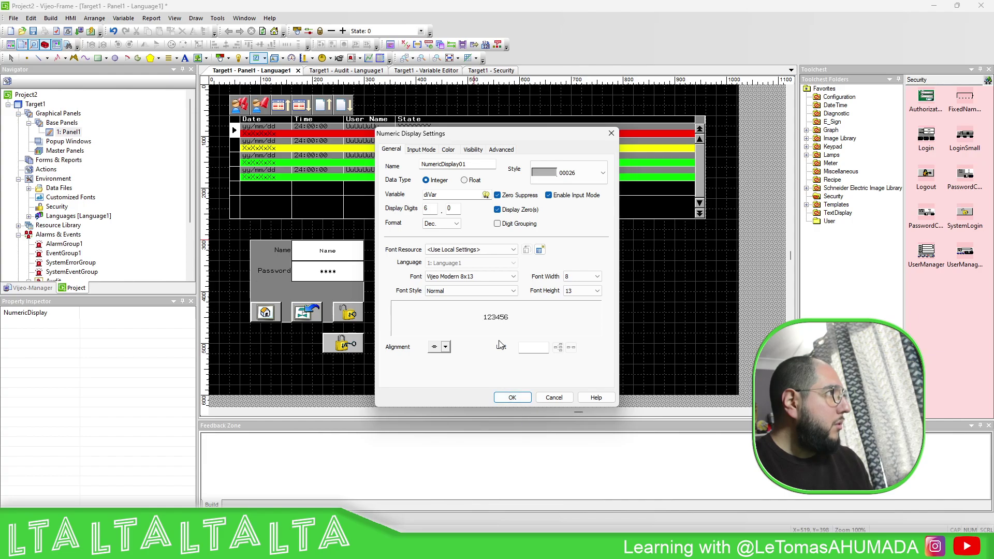
{"action": "left_click", "coordinate": [512, 397]}
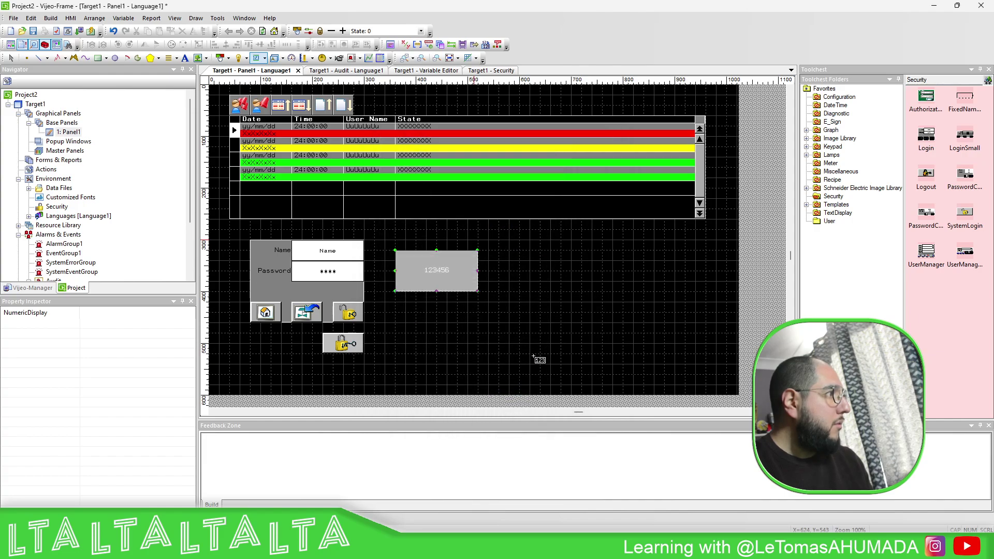
{"action": "left_click", "coordinate": [523, 253]}
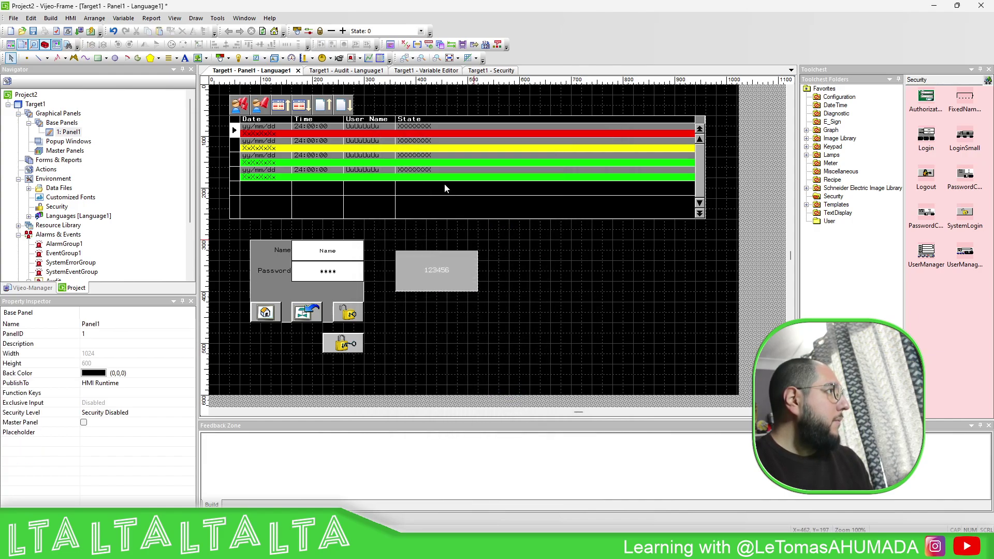
- Draw a switch about 140 by 60 beside the numeric display, with an Event Message touch operation using a new three-state text resource
{"action": "left_click", "coordinate": [220, 57]}
{"action": "mouse_move", "coordinate": [535, 251]}
{"action": "left_mouse_down"}
{"action": "mouse_move", "coordinate": [628, 308]}
{"action": "mouse_move", "coordinate": [598, 283]}
{"action": "mouse_move", "coordinate": [602, 288]}
{"action": "left_mouse_up"}
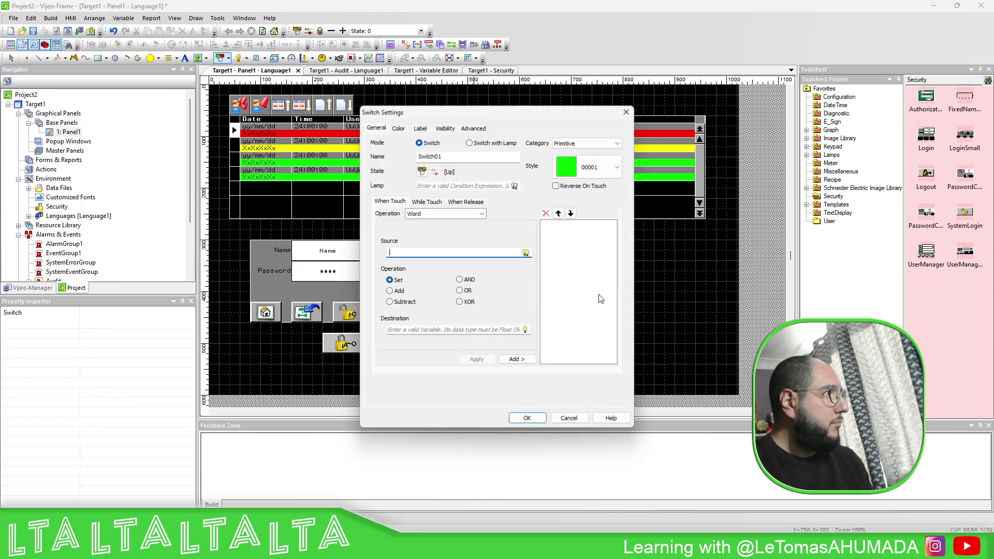
{"action": "left_click", "coordinate": [484, 213]}
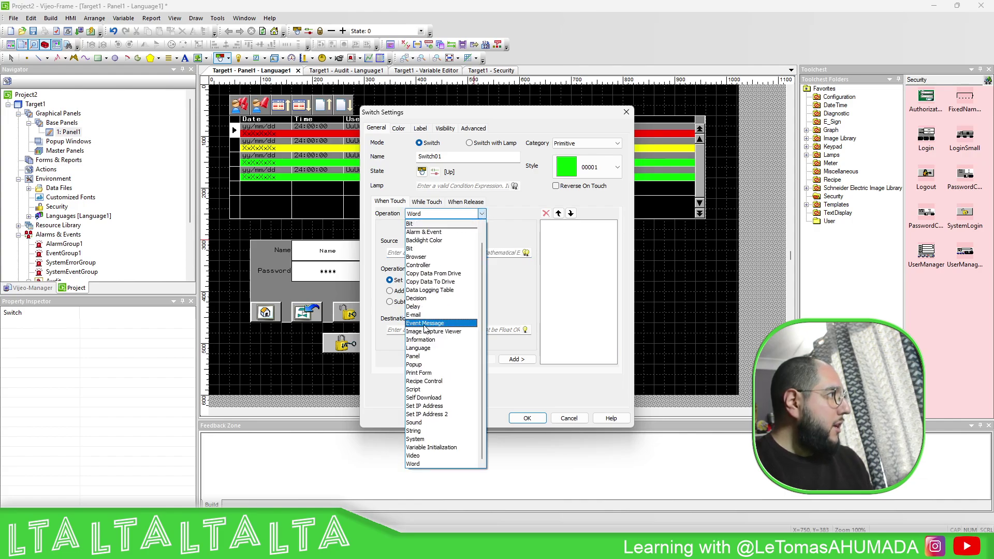
{"action": "left_click", "coordinate": [424, 323]}
{"action": "left_click", "coordinate": [518, 262]}
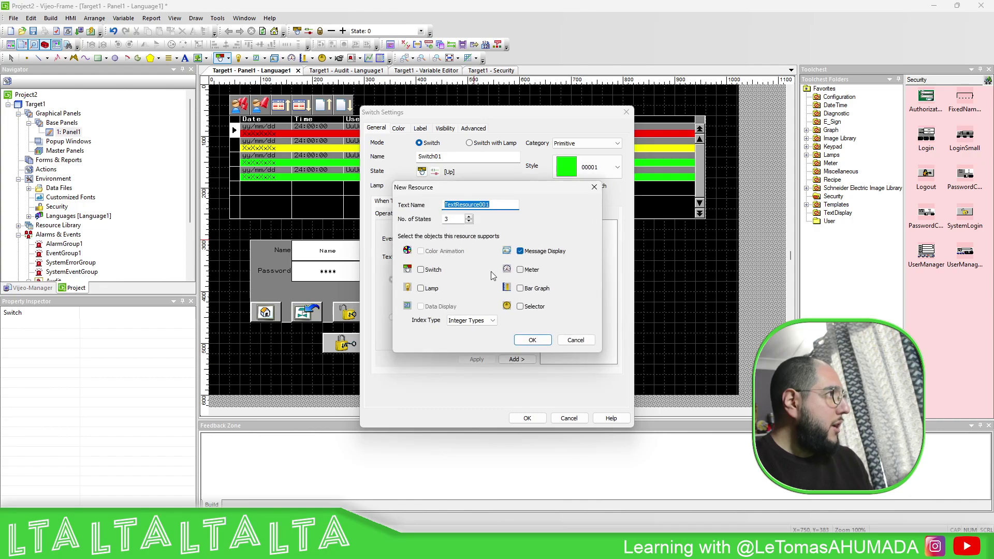
{"action": "left_click", "coordinate": [532, 340]}
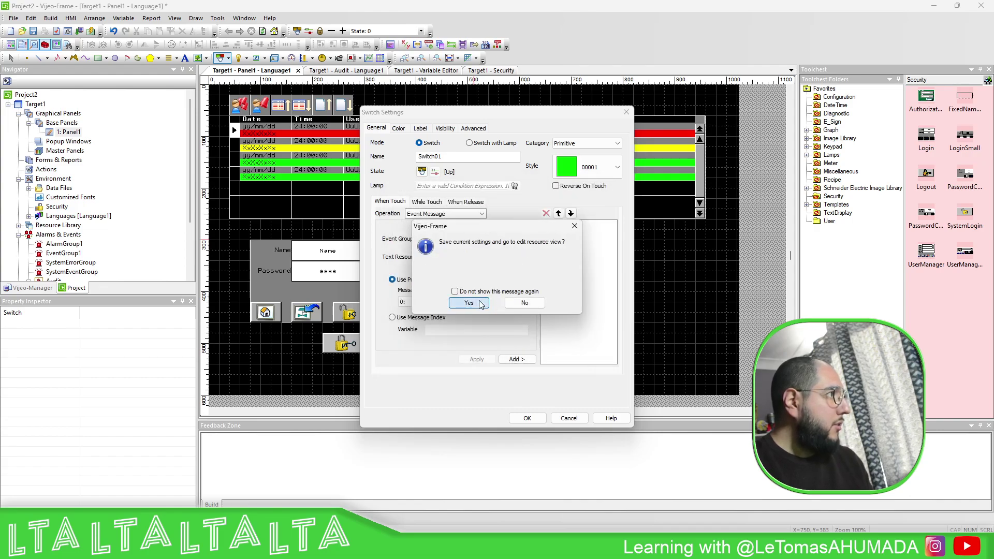
{"action": "left_click", "coordinate": [469, 303]}
- Label state 0 of the text resource "Hello there, i touched this" and states 1 and 2 "...", and close the resource editor
{"action": "left_click", "coordinate": [394, 330]}
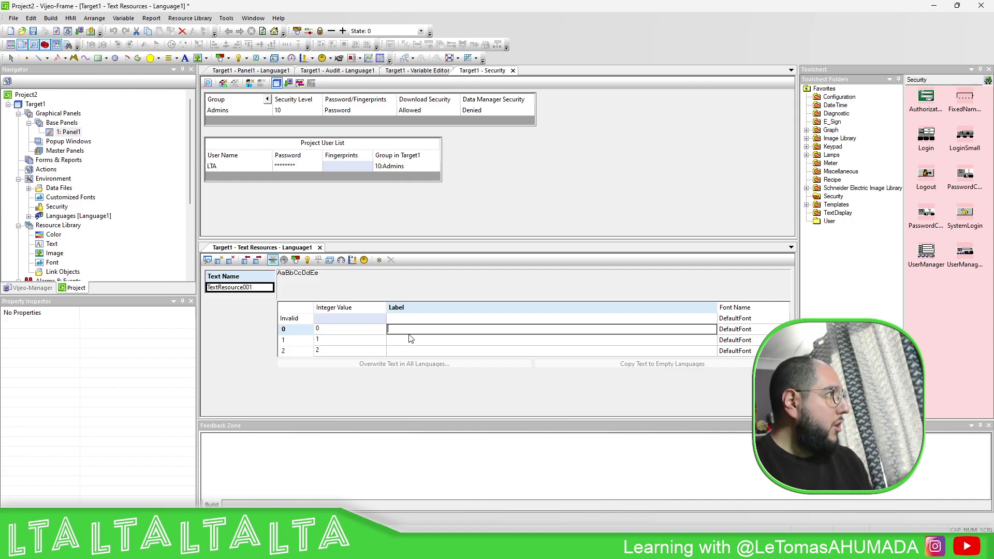
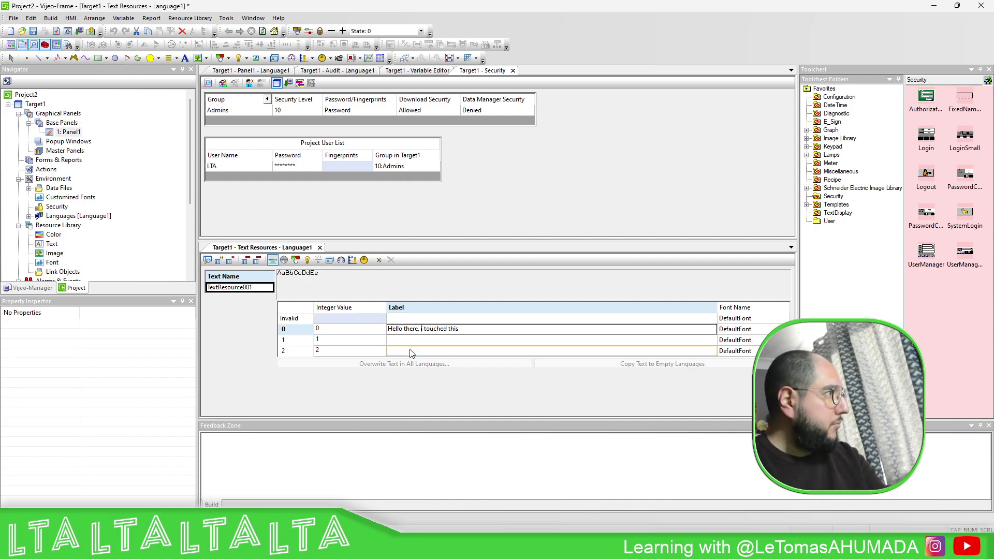
{"action": "left_click", "coordinate": [420, 342]}
{"action": "type", "text": "..."}
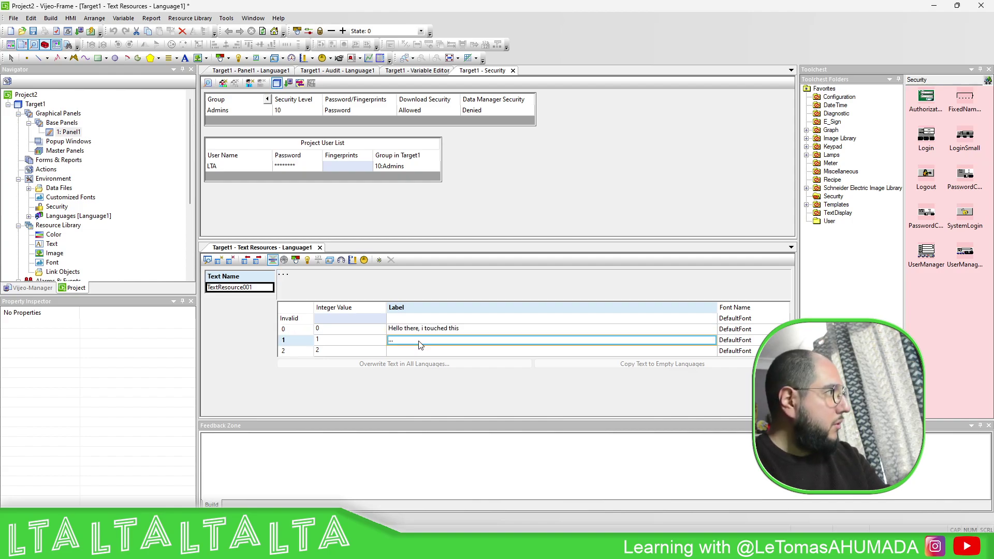
{"action": "left_click", "coordinate": [403, 351]}
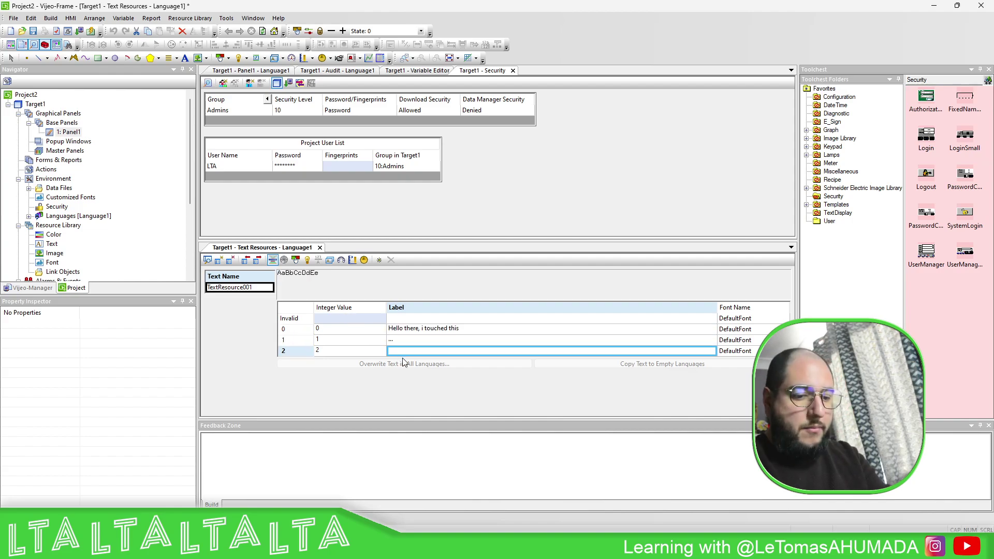
{"action": "type", "text": "..."}
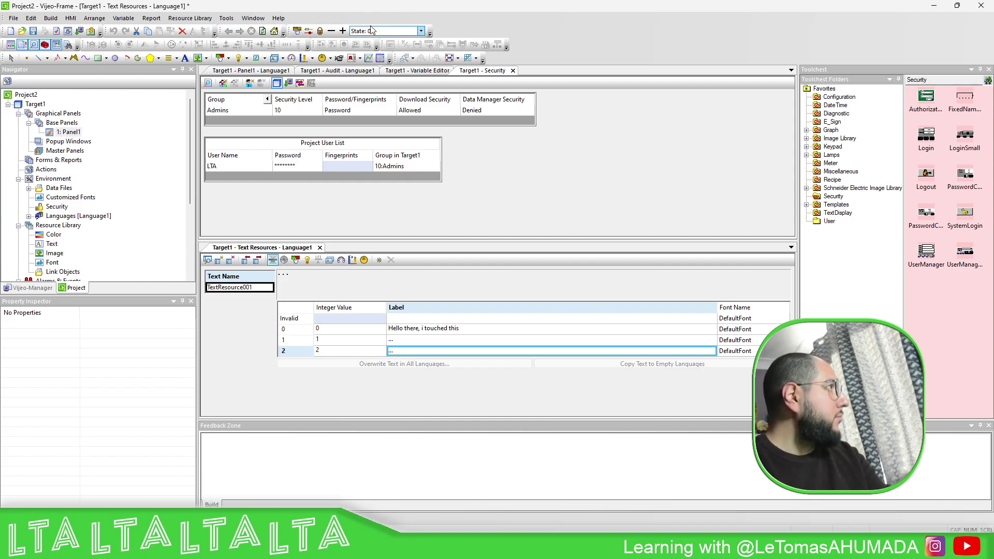
{"action": "left_click", "coordinate": [392, 73]}
{"action": "left_click", "coordinate": [351, 72]}
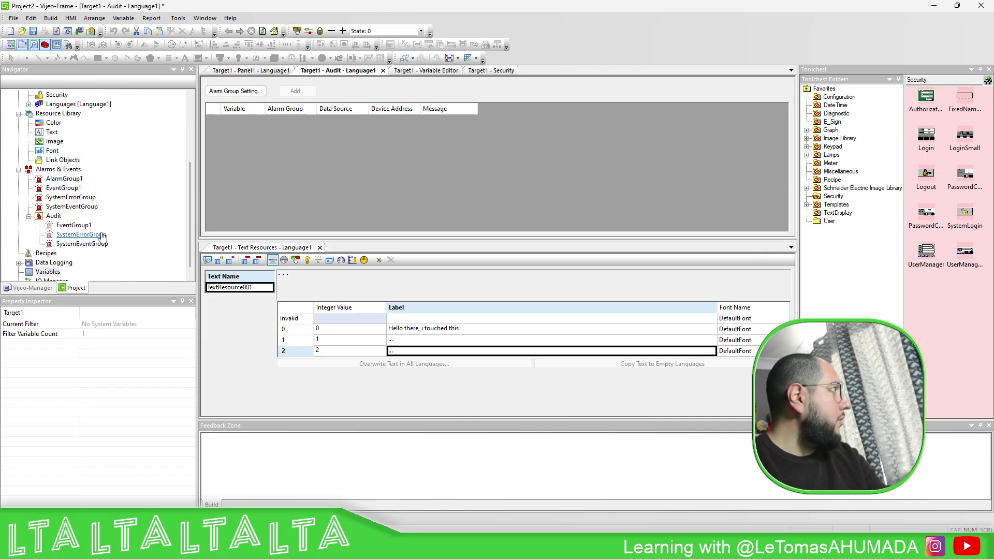
{"action": "left_click", "coordinate": [320, 247]}
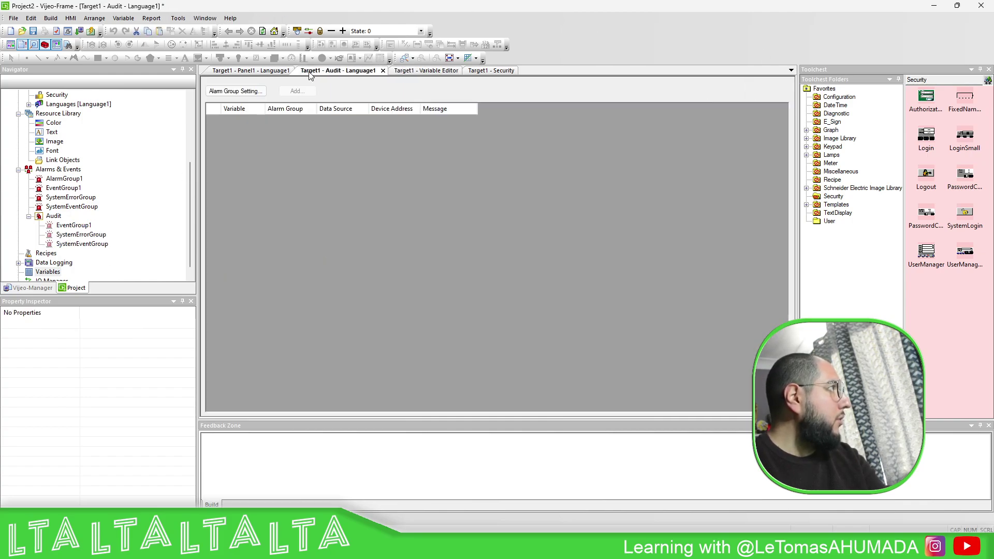
- Apply the EventGroup1 predefined message "Hello there, i touched this" to the green switch's touch operation on Panel1
{"action": "left_click", "coordinate": [274, 73]}
{"action": "left_click", "coordinate": [580, 280]}
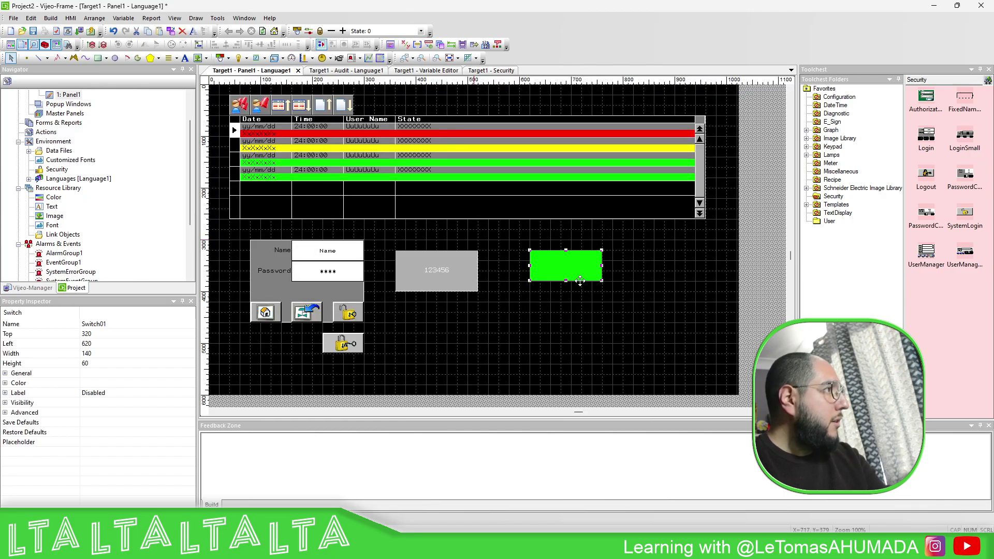
{"action": "double_click", "coordinate": [579, 280]}
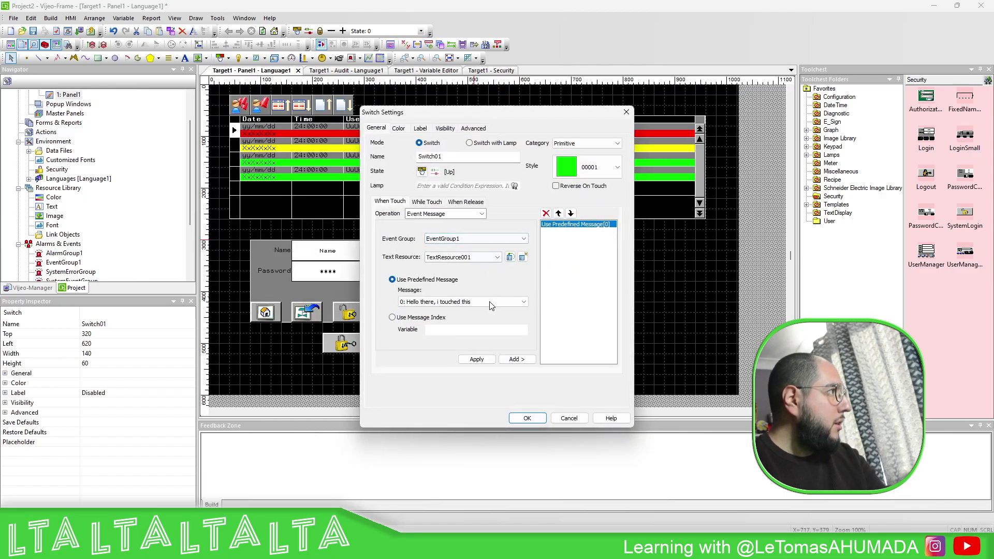
{"action": "left_click", "coordinate": [514, 359]}
{"action": "left_click", "coordinate": [476, 360]}
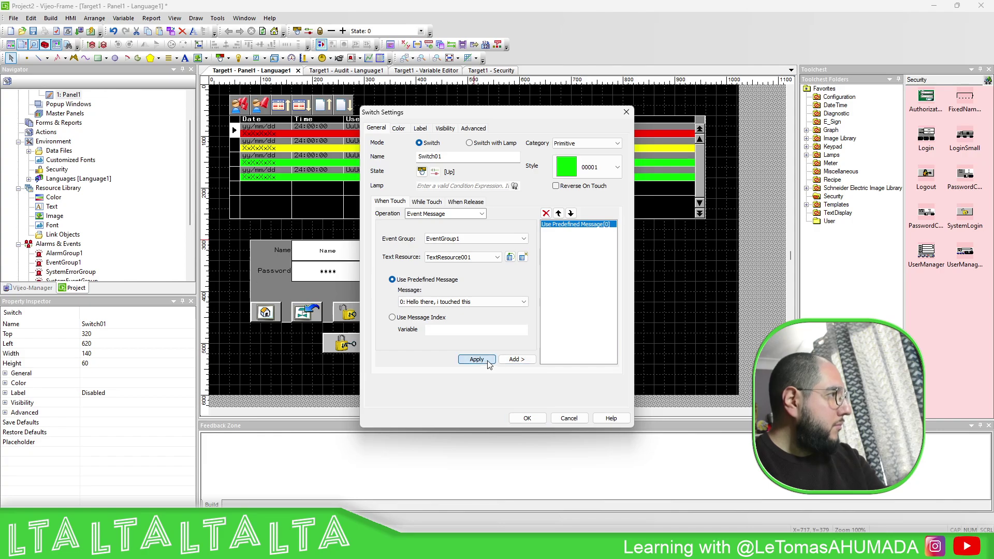
{"action": "left_click", "coordinate": [528, 418]}
- Set the alarm summary's Alarm & Event List to Log
{"action": "double_click", "coordinate": [494, 192]}
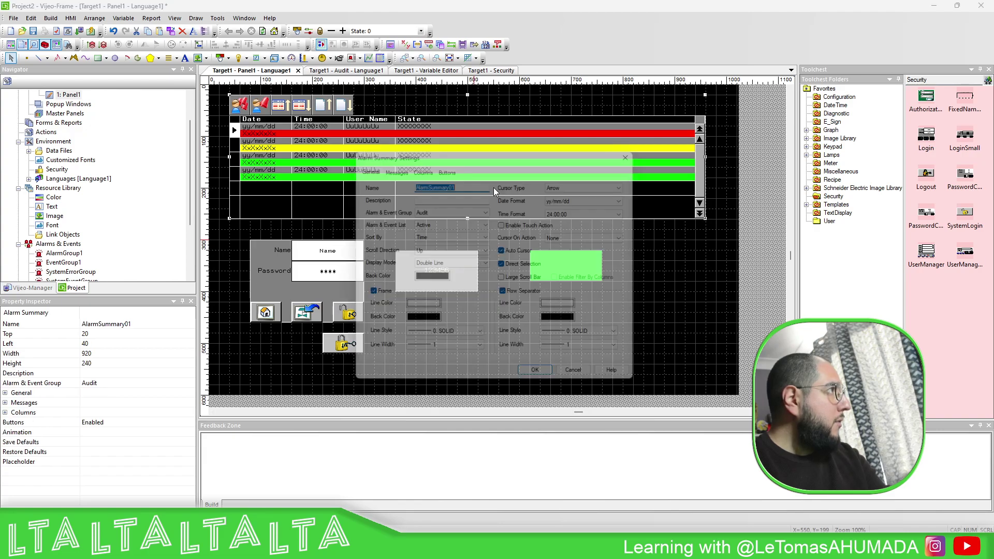
{"action": "left_click", "coordinate": [442, 223]}
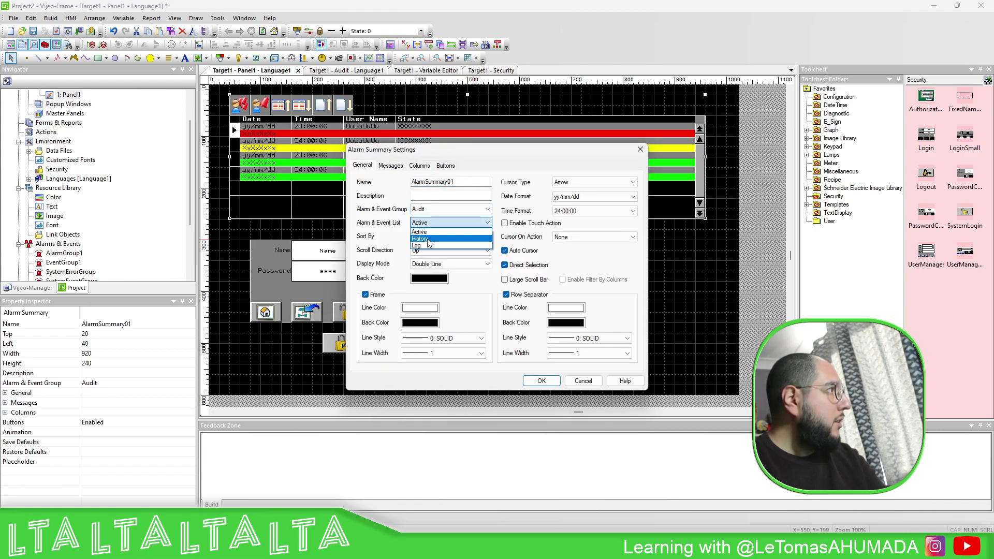
{"action": "left_click", "coordinate": [427, 246]}
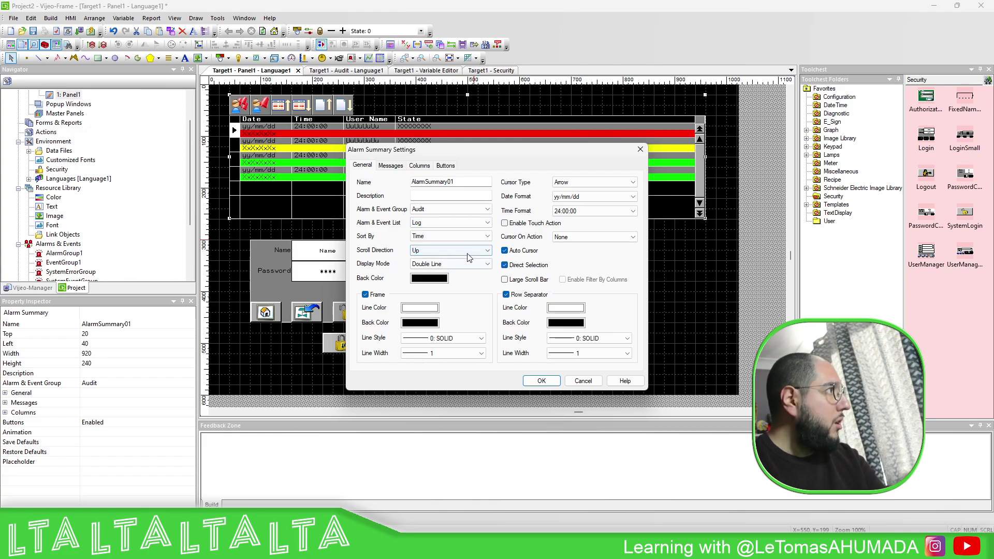
{"action": "left_click", "coordinate": [541, 381]}
{"action": "key", "text": "Escape"}
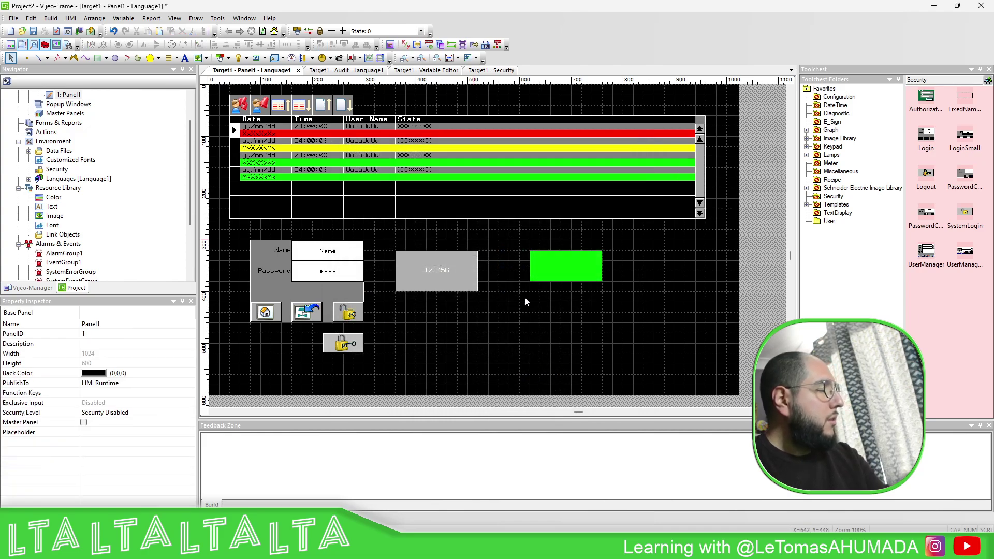
- Start the runtime simulation and test the login panel by logging in as LTA with the account password and logging out
{"action": "left_click", "coordinate": [91, 33]}
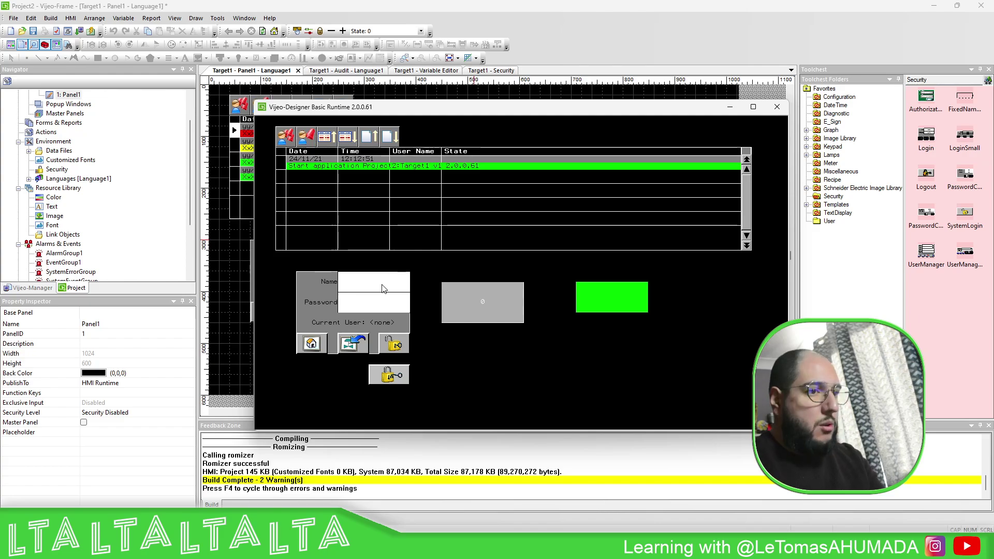
{"action": "type", "text": "LTA"}
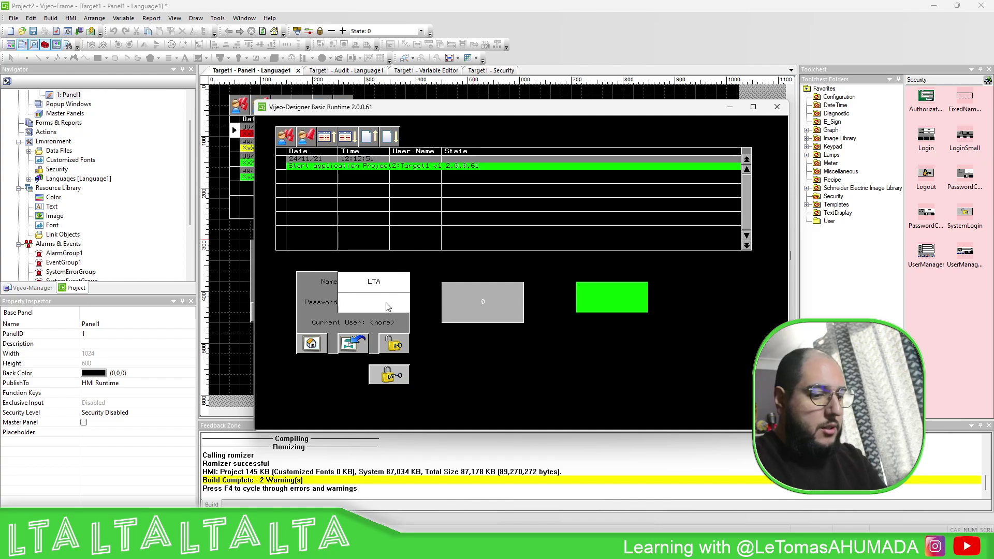
{"action": "left_click", "coordinate": [393, 343]}
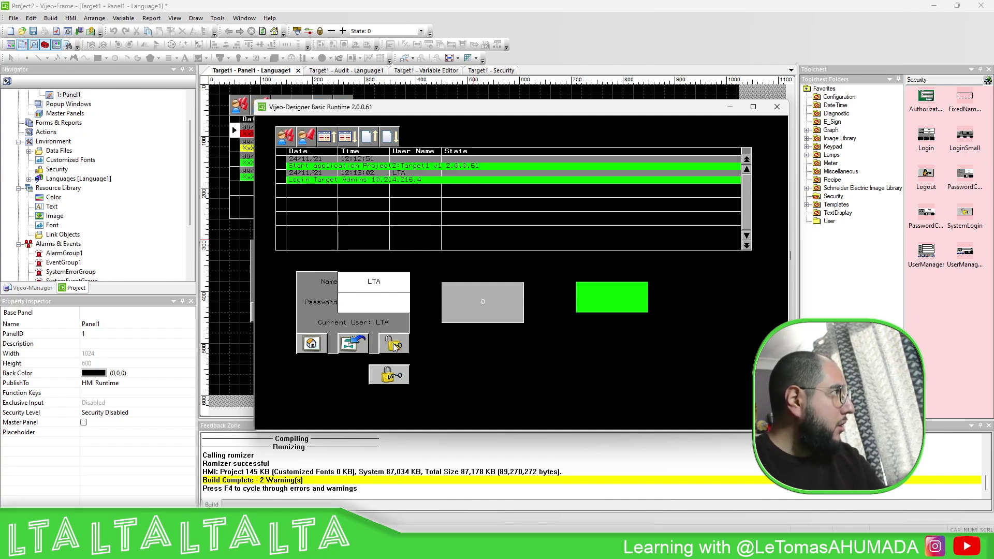
{"action": "left_click", "coordinate": [389, 373]}
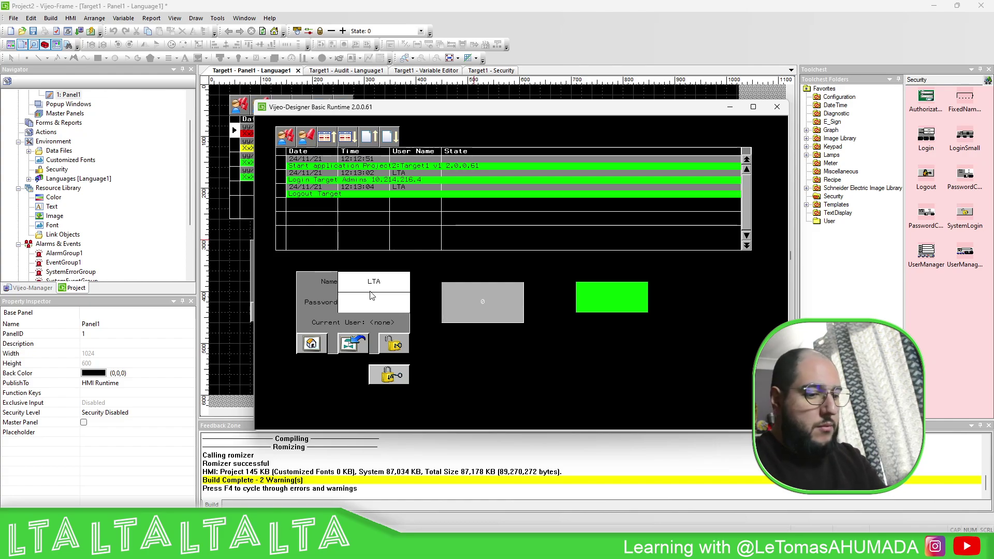
- Log in again with the account password, set the numeric display to 4 and then 78, and touch the green switch three times
{"action": "left_click", "coordinate": [392, 343]}
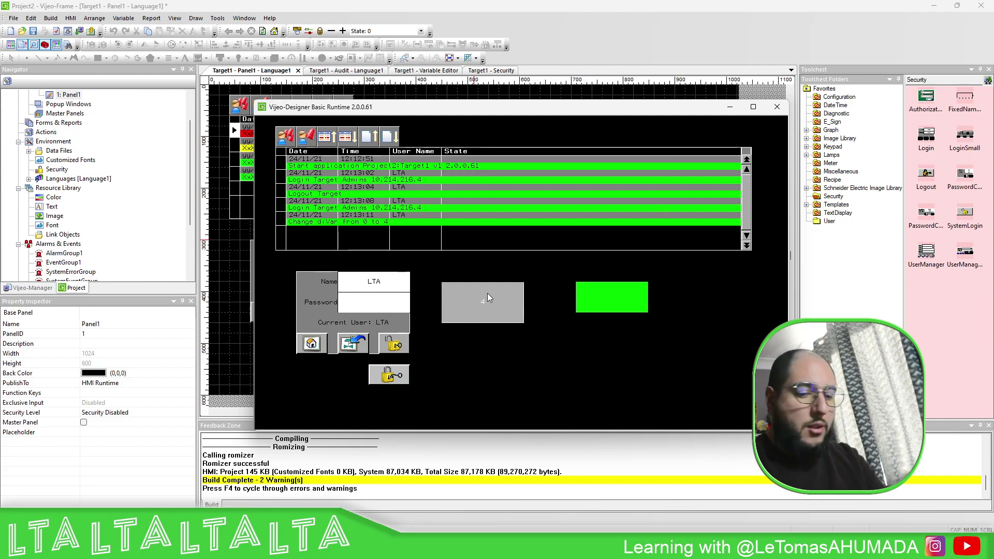
{"action": "left_click", "coordinate": [581, 306]}
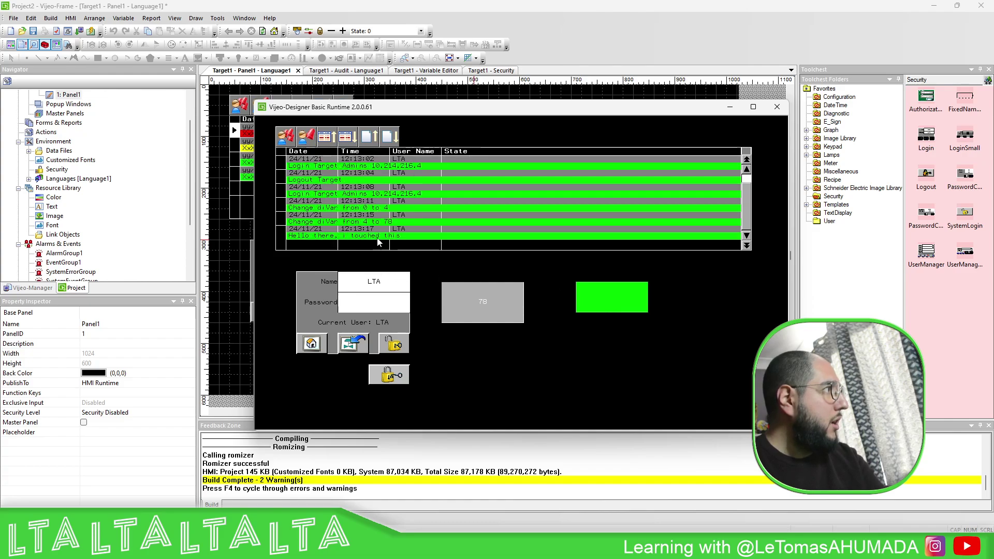
{"action": "left_click", "coordinate": [615, 300]}
{"action": "left_click", "coordinate": [615, 301]}
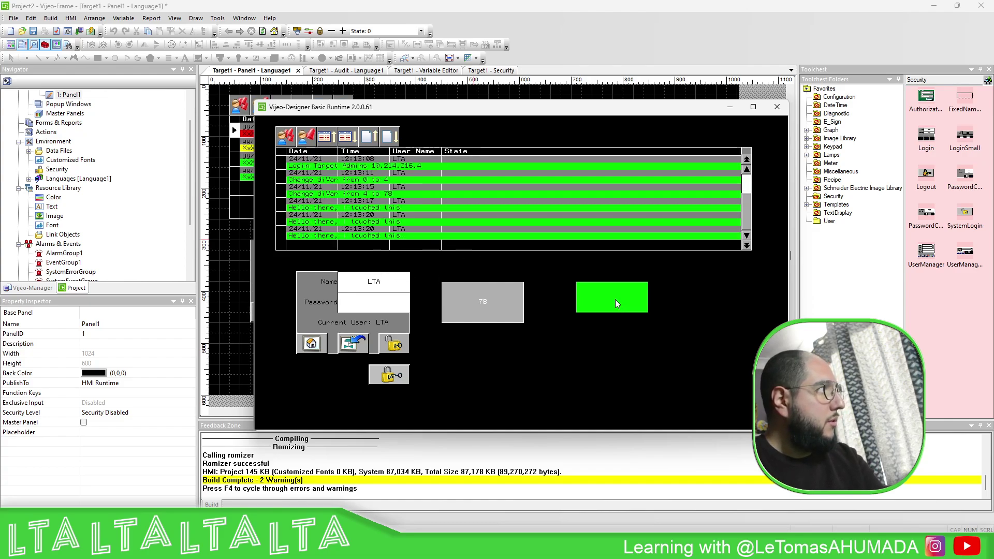
- Try to log in as LTA without a password, then log out and touch the green switch with no user logged in
{"action": "left_click", "coordinate": [391, 352]}
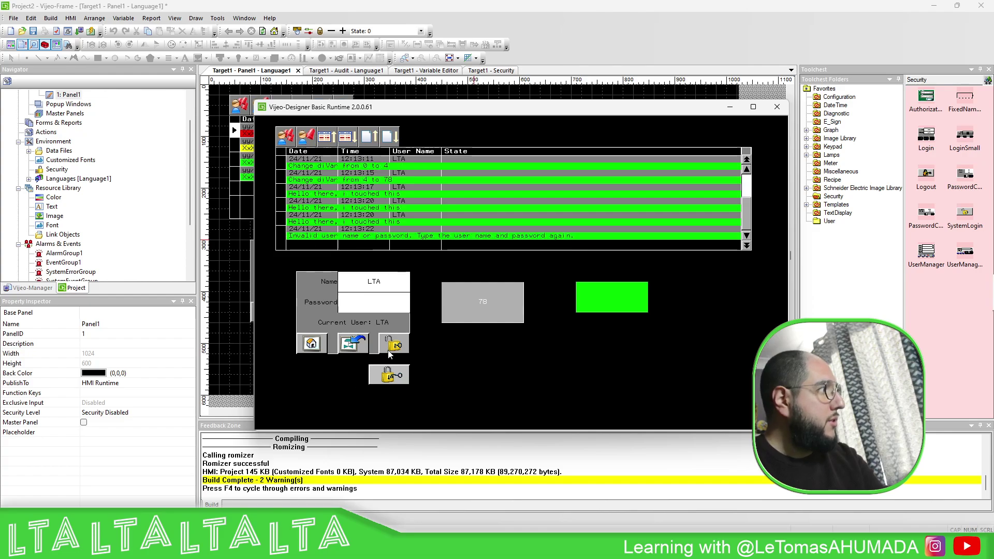
{"action": "left_click", "coordinate": [393, 379]}
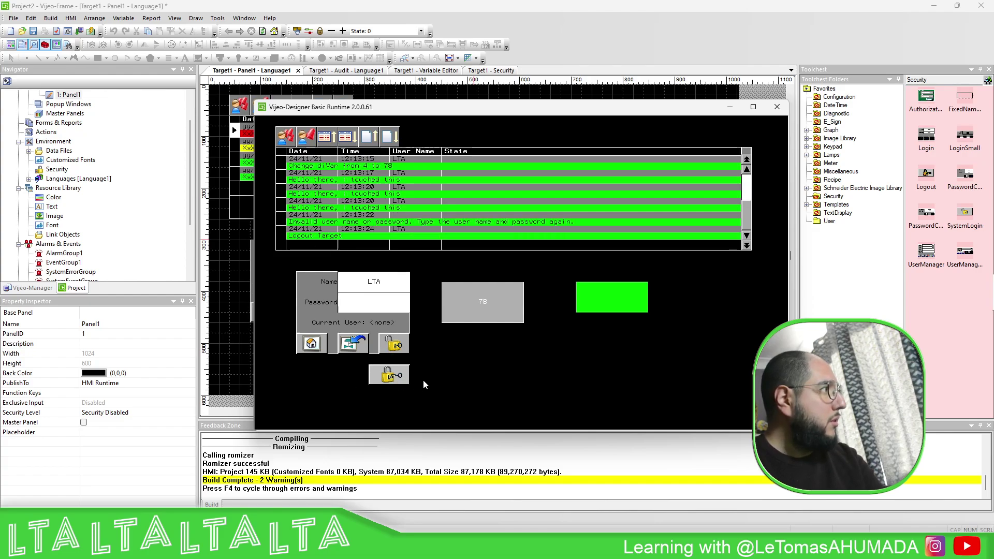
{"action": "left_click", "coordinate": [613, 304]}
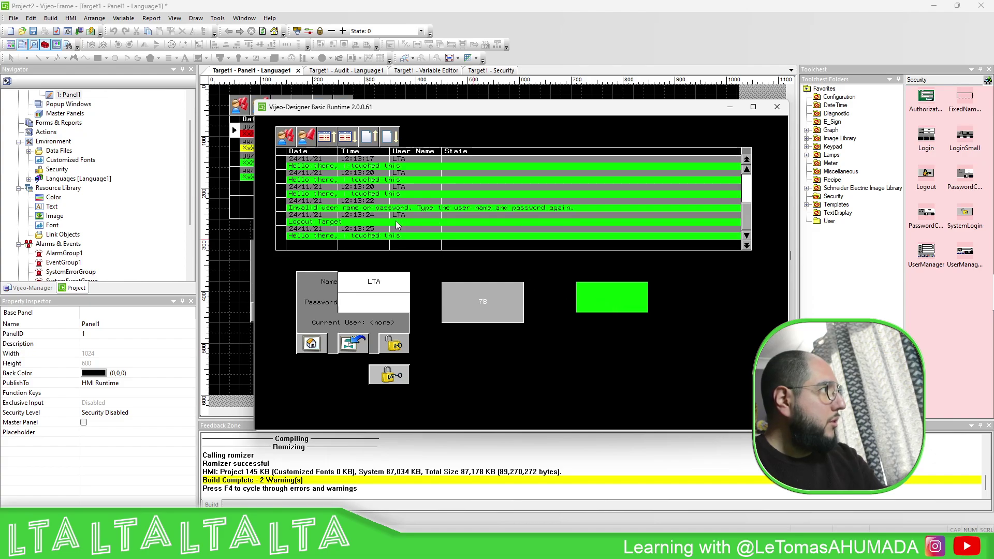